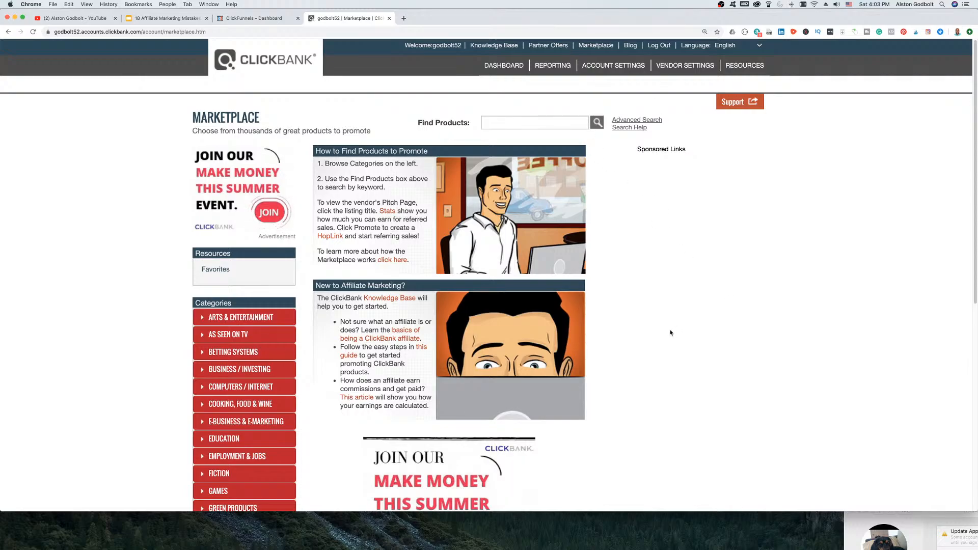
pyautogui.scroll(-3, 669, 341)
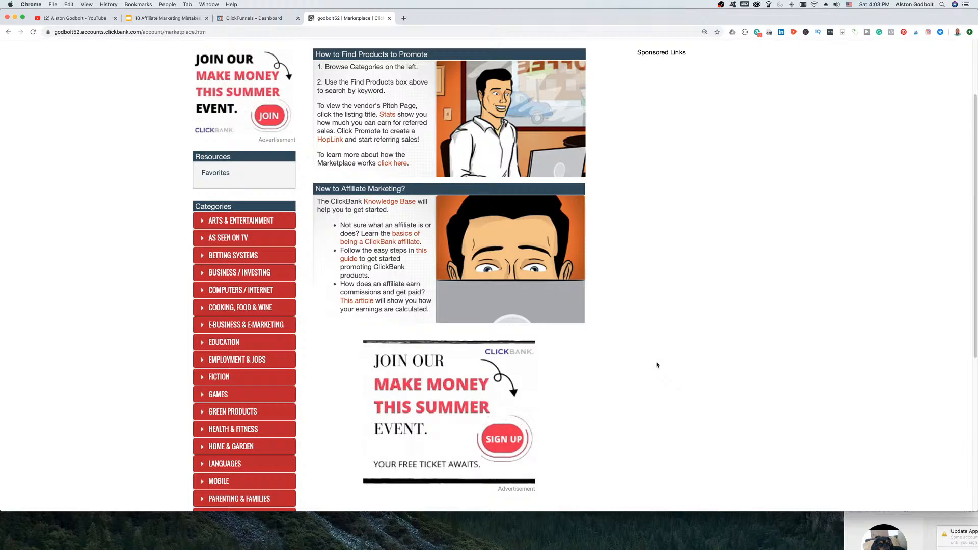
pyautogui.scroll(-3, 657, 365)
pyautogui.scroll(-1, 657, 365)
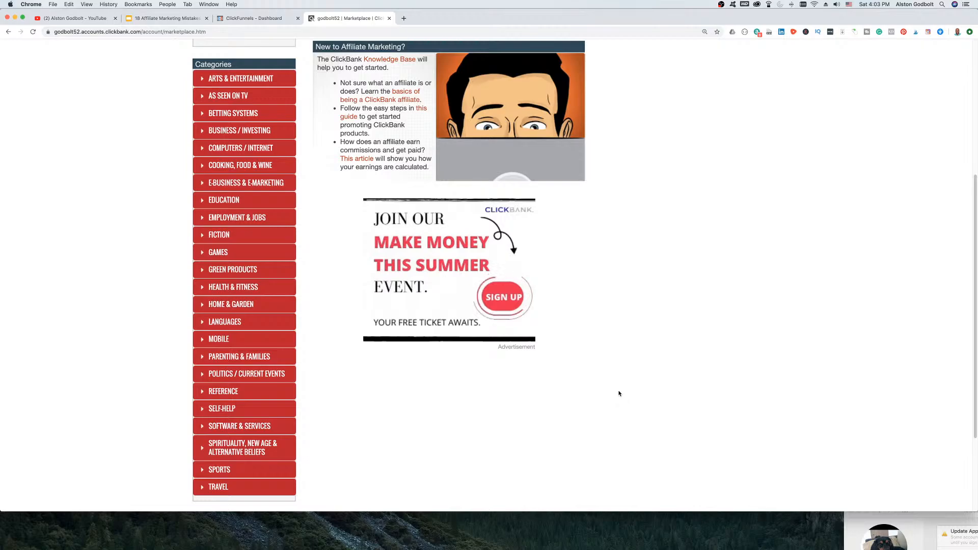
pyautogui.scroll(3, 619, 393)
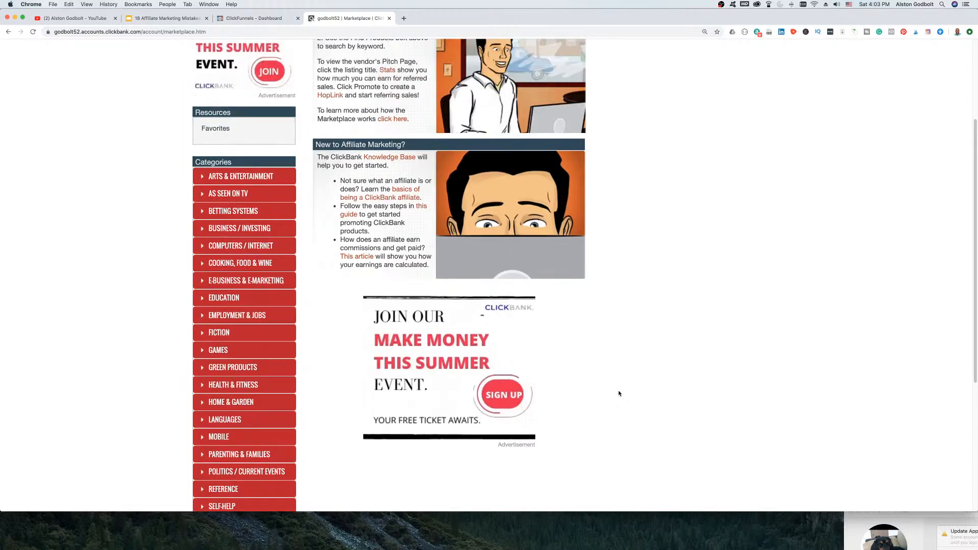
pyautogui.scroll(4, 619, 393)
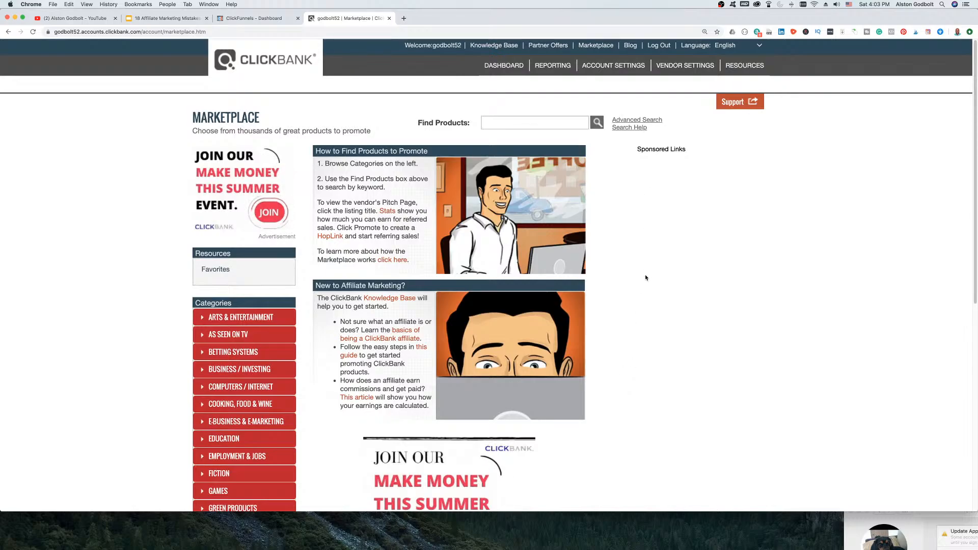
# Step: List all marketplace products without a keyword and sort the results by Gravity
pyautogui.click(597, 122)
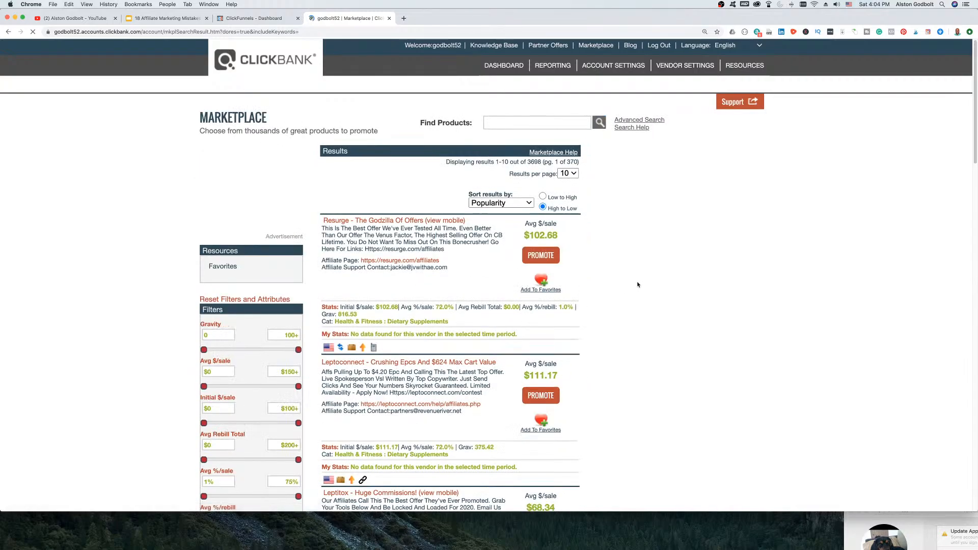
pyautogui.click(504, 204)
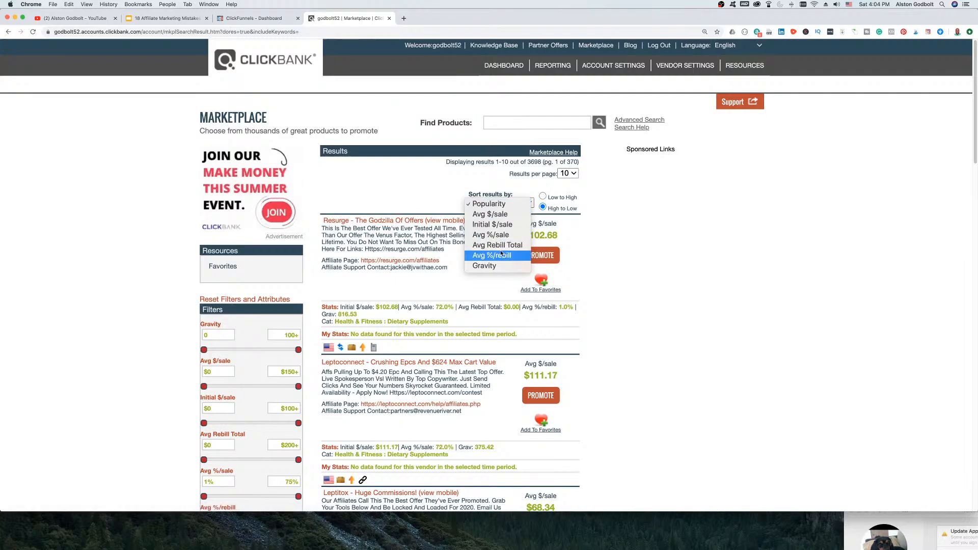
pyautogui.click(496, 265)
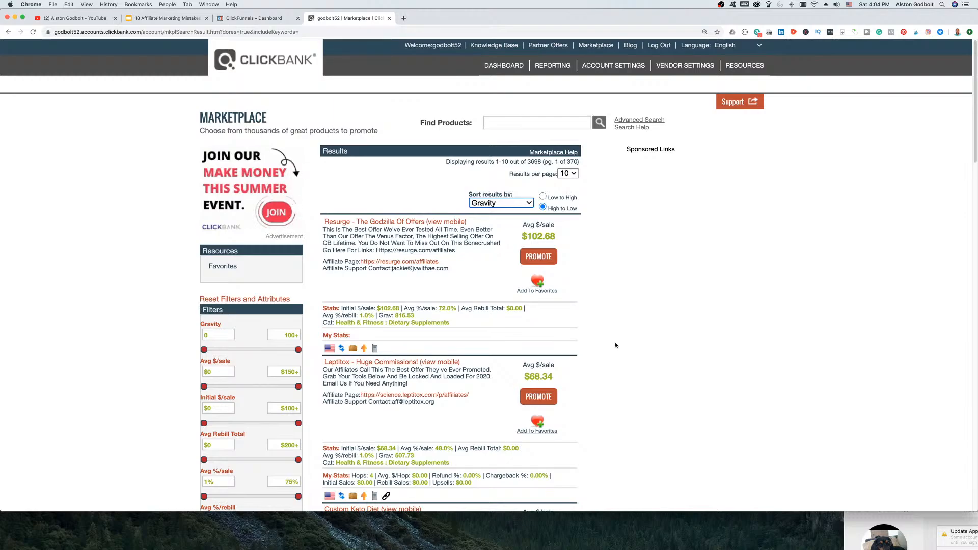
# Step: Find the Tedswoodworking offer in the results and open its sales page and affiliate page in separate new tabs
pyautogui.scroll(-2, 617, 346)
pyautogui.scroll(-8, 617, 346)
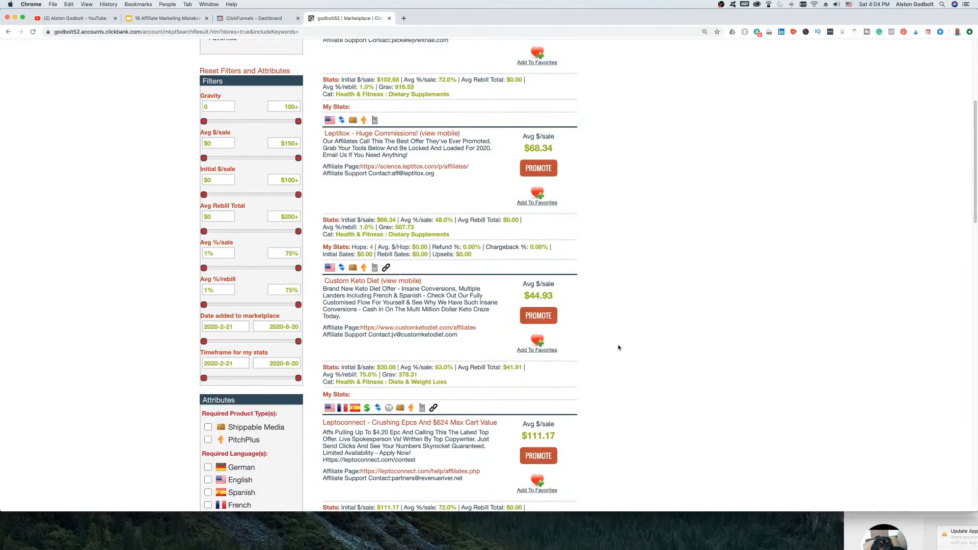
pyautogui.scroll(-3, 619, 347)
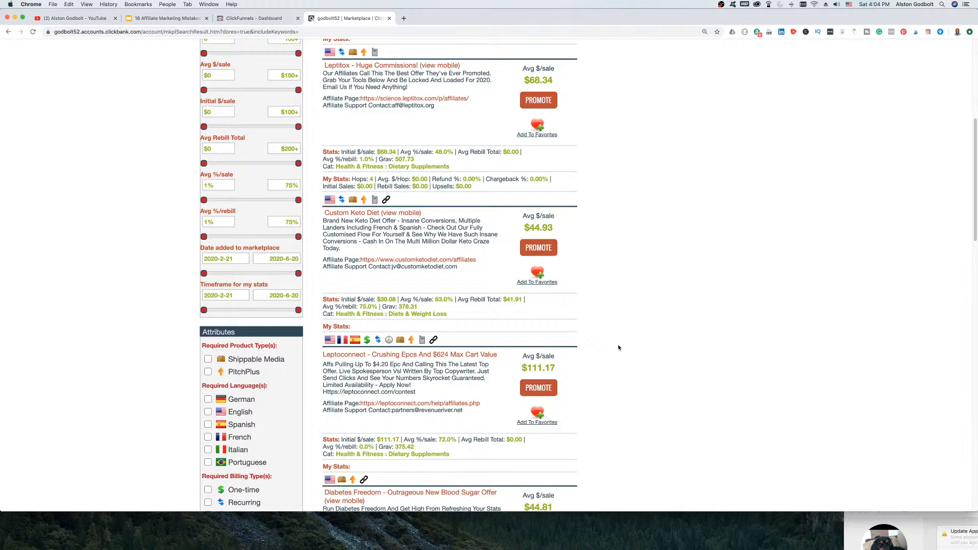
pyautogui.scroll(-5, 619, 348)
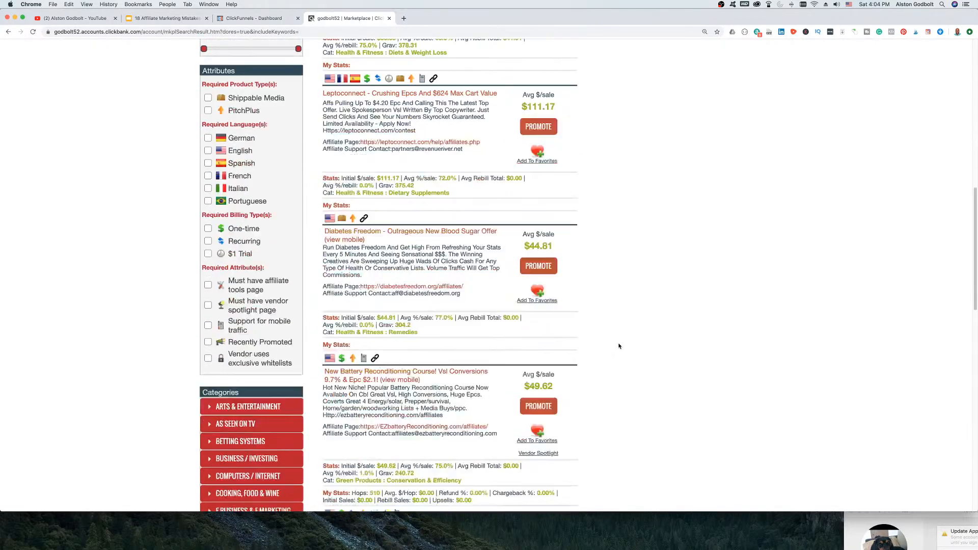
pyautogui.scroll(-4, 673, 361)
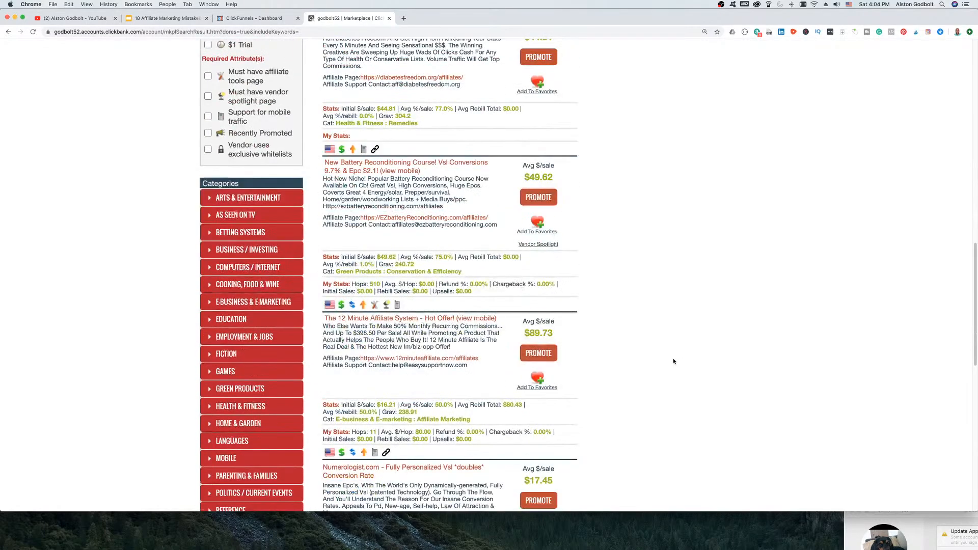
pyautogui.scroll(-6, 673, 362)
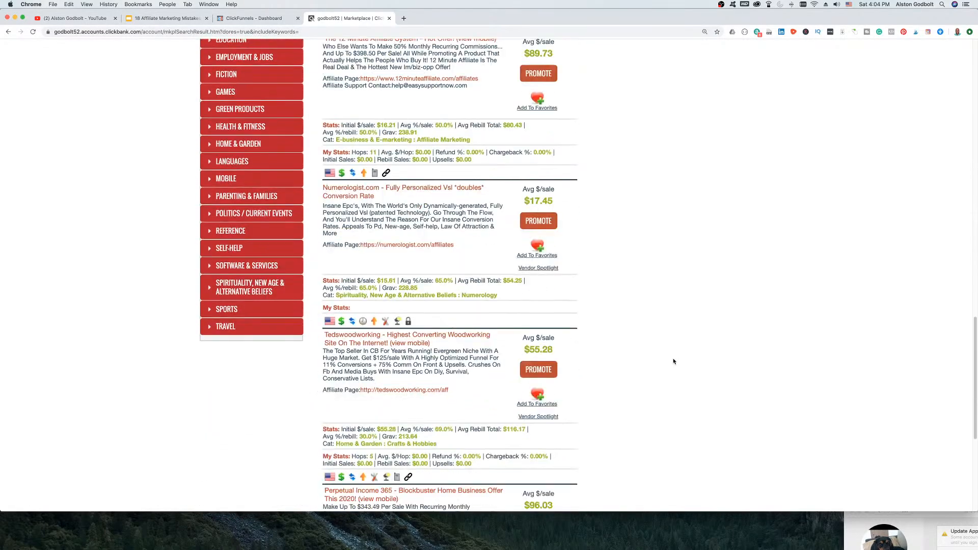
pyautogui.scroll(-4, 673, 361)
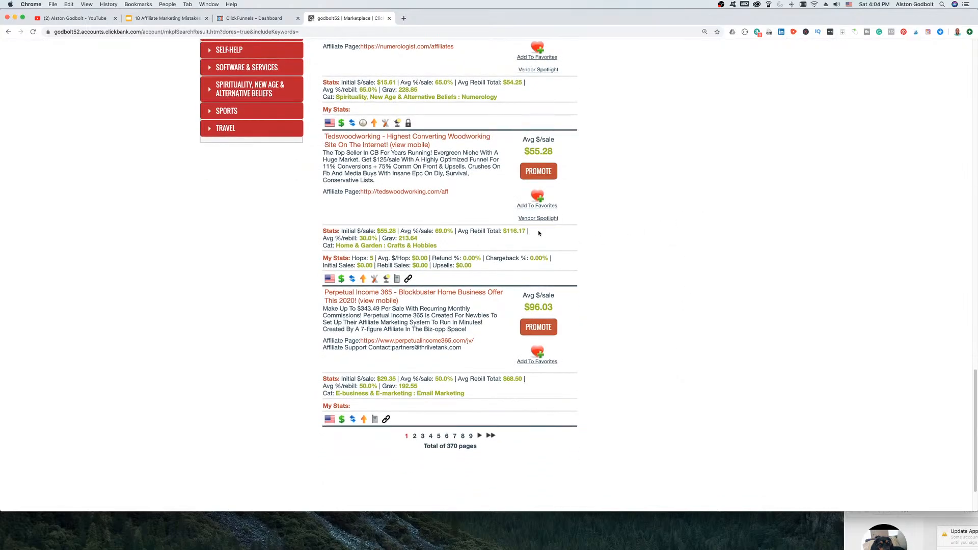
pyautogui.rightClick(373, 139)
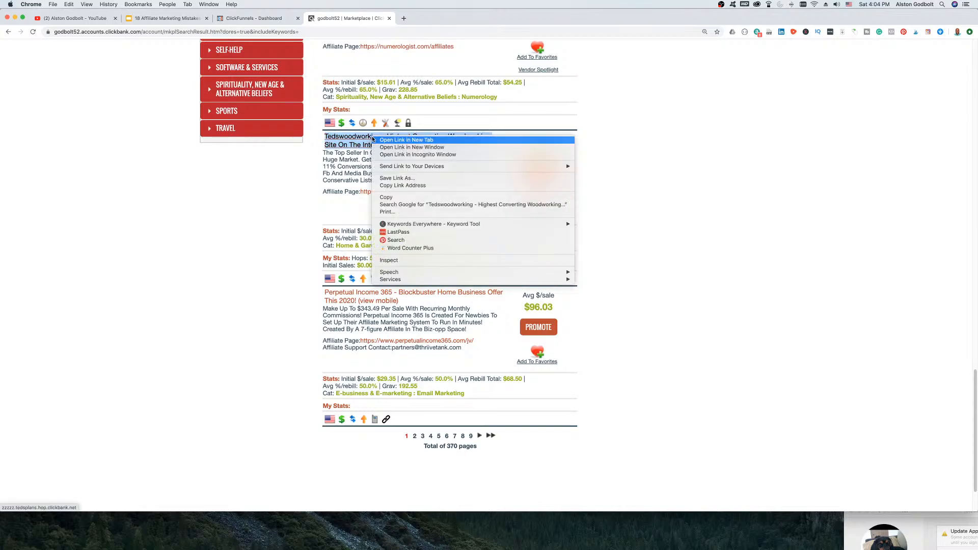
pyautogui.click(374, 140)
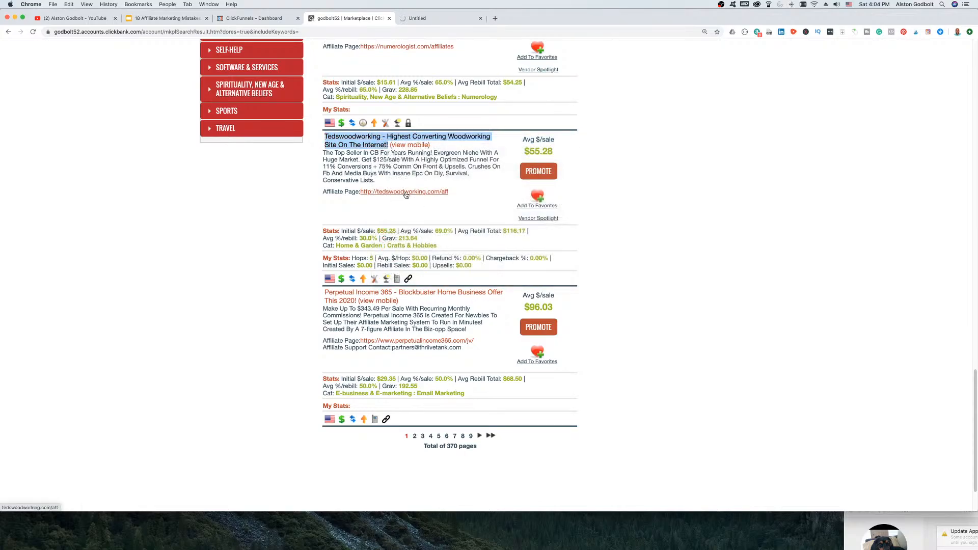
pyautogui.rightClick(406, 195)
pyautogui.click(428, 199)
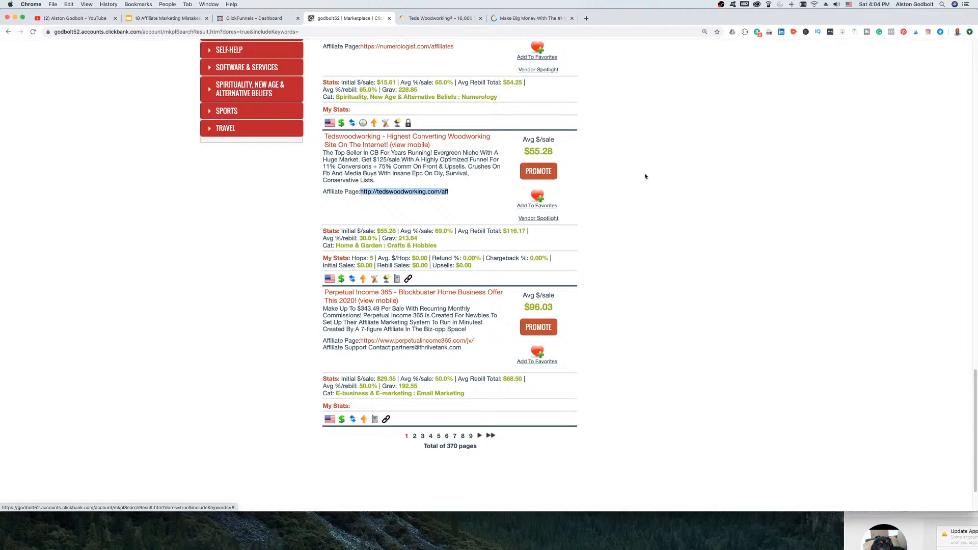
# Step: Review the TedsWoodworking affiliate page's commissions, sales funnel and affiliate links, and open its resource page for affiliates who have already signed up
pyautogui.click(544, 18)
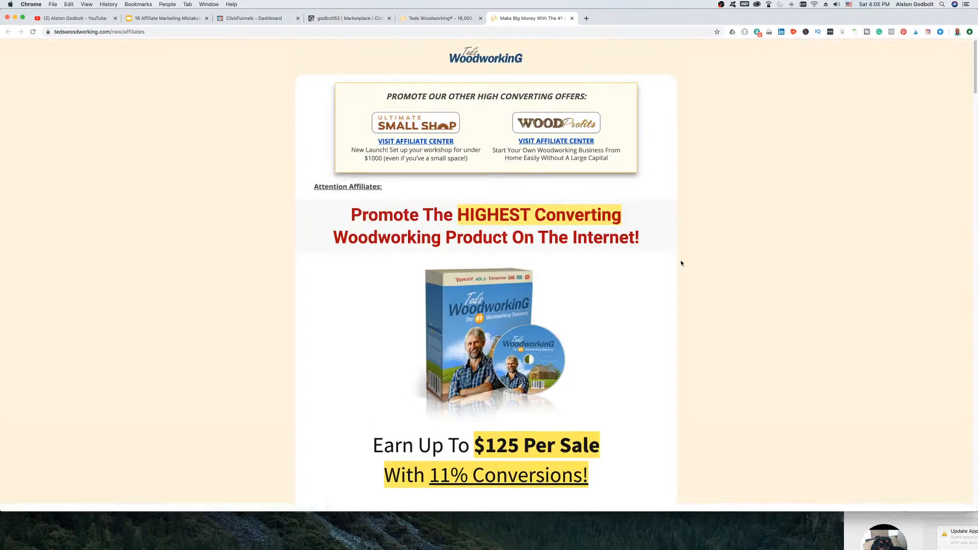
pyautogui.scroll(-6, 682, 262)
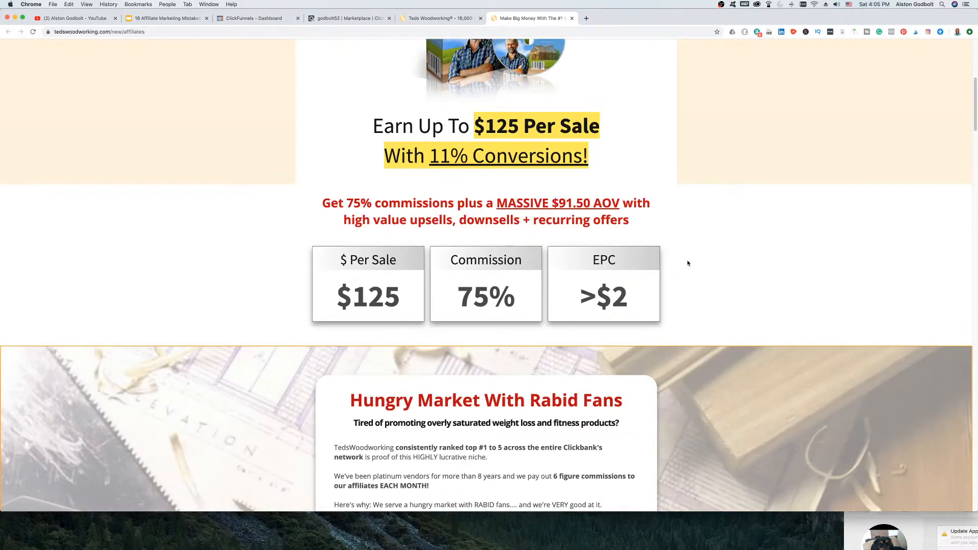
pyautogui.scroll(-3, 689, 263)
pyautogui.scroll(-4, 691, 263)
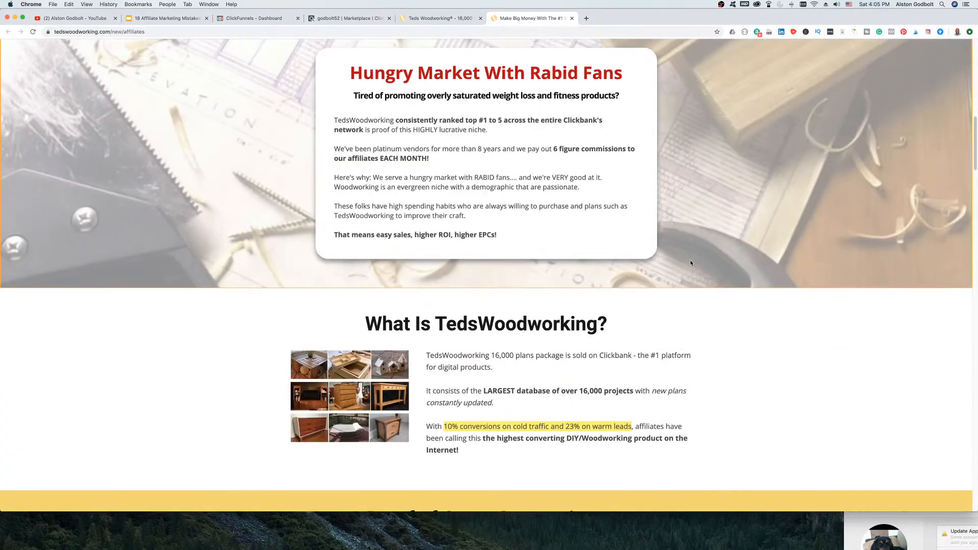
pyautogui.scroll(-5, 690, 263)
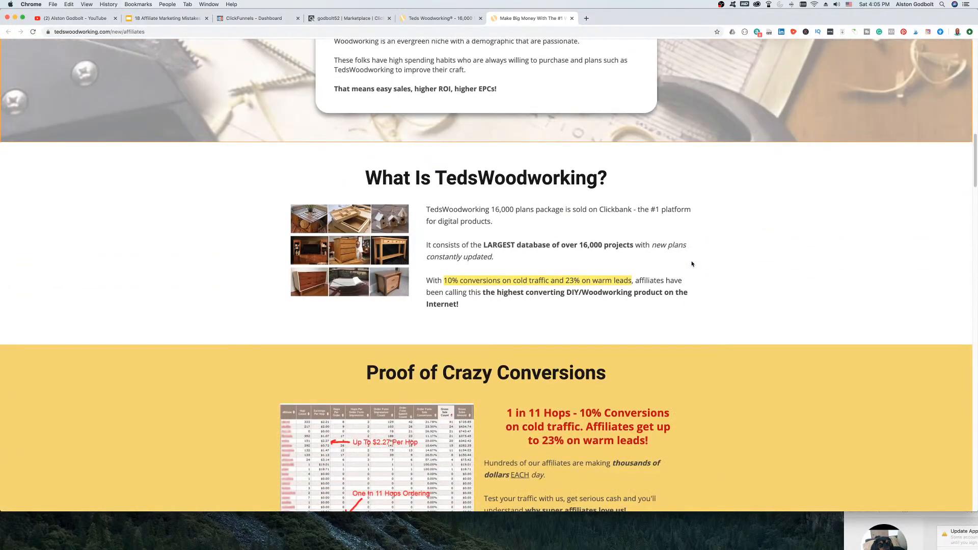
pyautogui.scroll(-8, 698, 290)
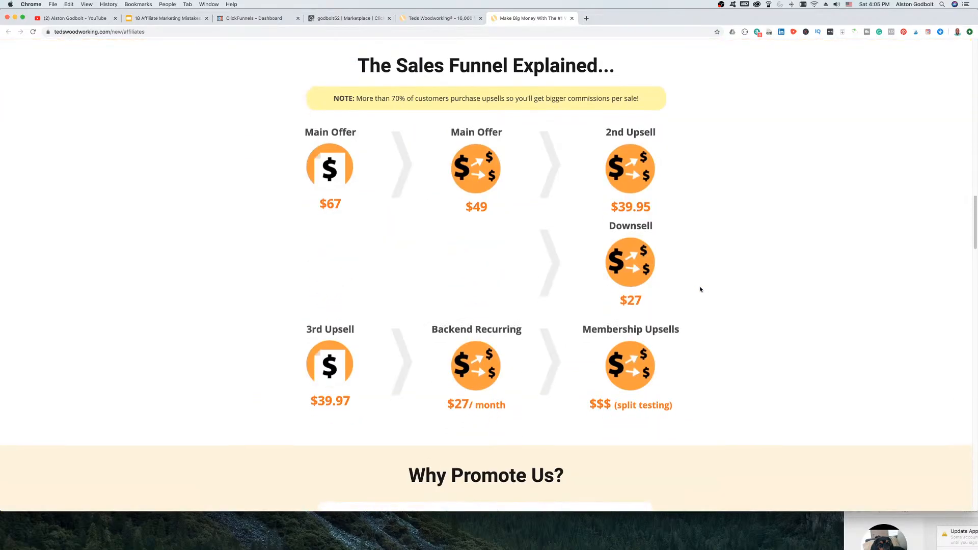
pyautogui.scroll(-8, 700, 289)
pyautogui.scroll(-6, 701, 289)
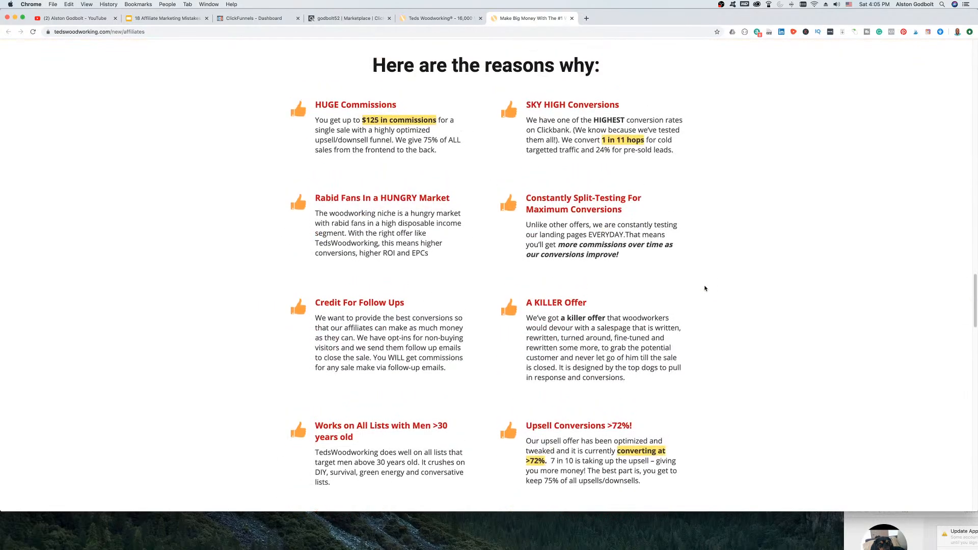
pyautogui.scroll(-6, 705, 288)
pyautogui.scroll(-20, 709, 290)
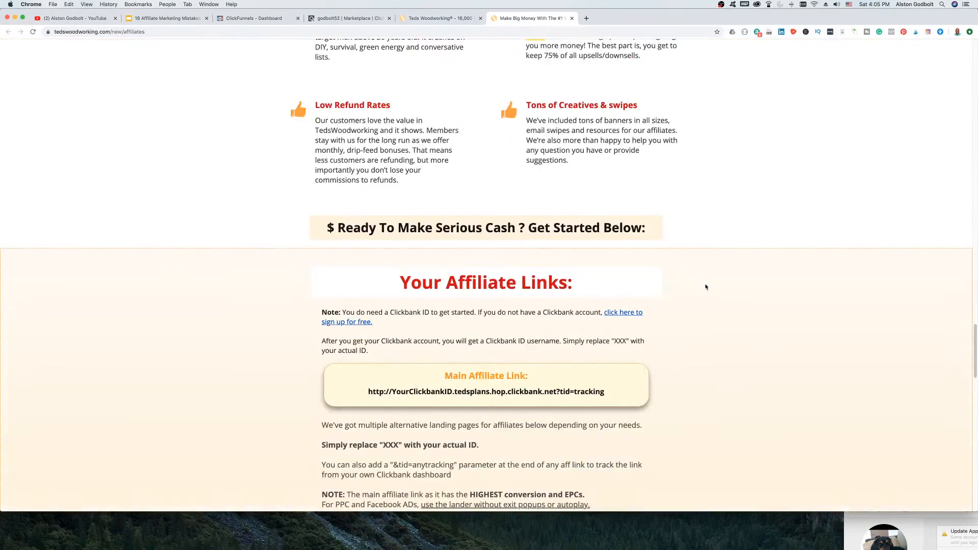
pyautogui.scroll(-2, 721, 314)
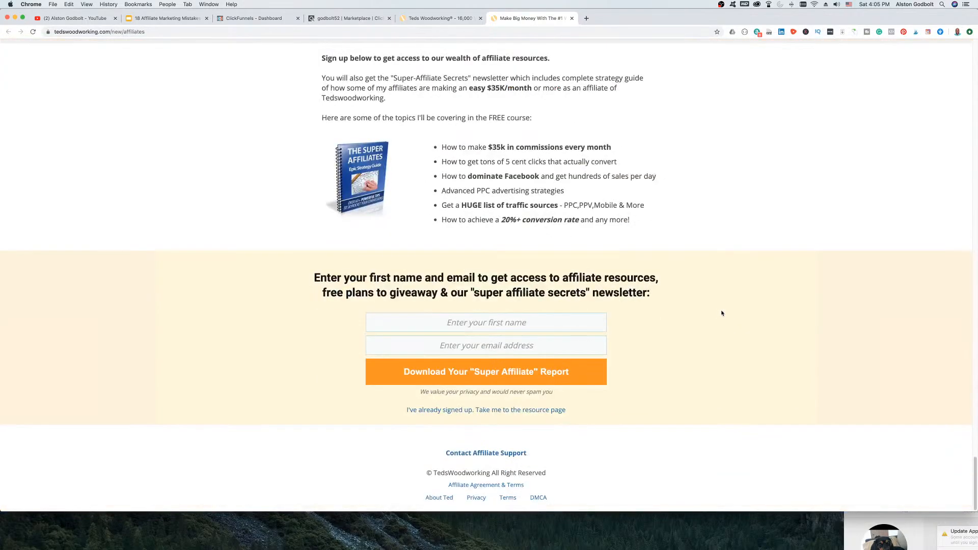
pyautogui.click(448, 411)
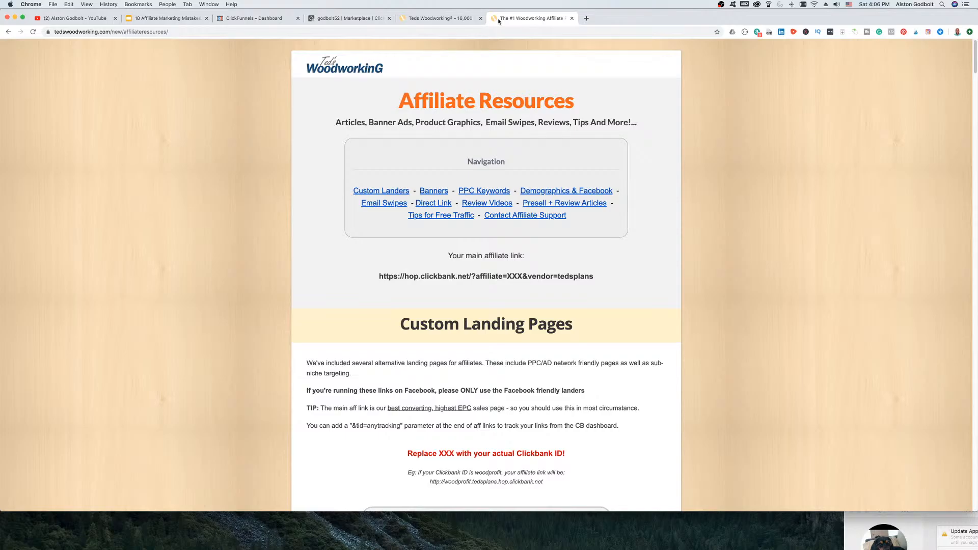
# Step: Examine the offer, pricing and plan features on the TedsWoodworking sales page
pyautogui.click(416, 19)
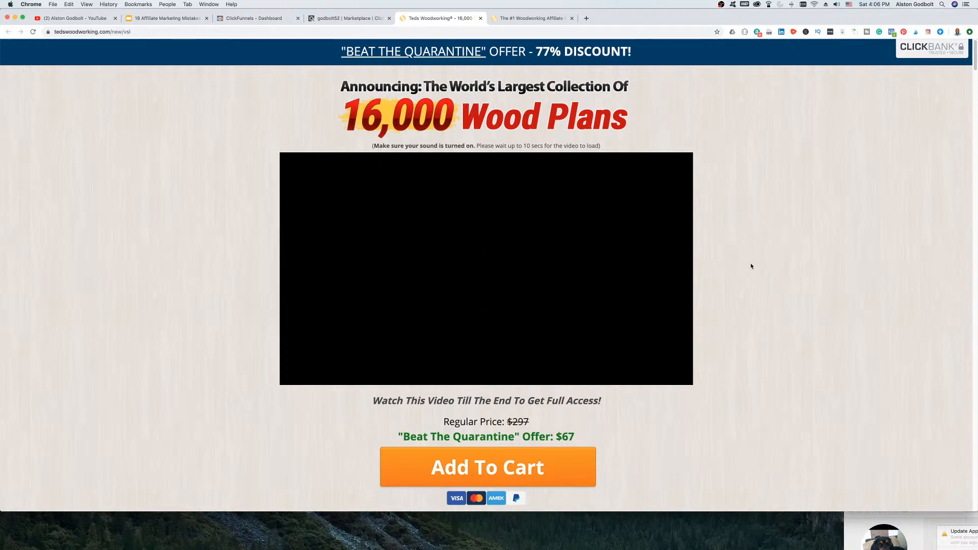
pyautogui.scroll(-3, 750, 264)
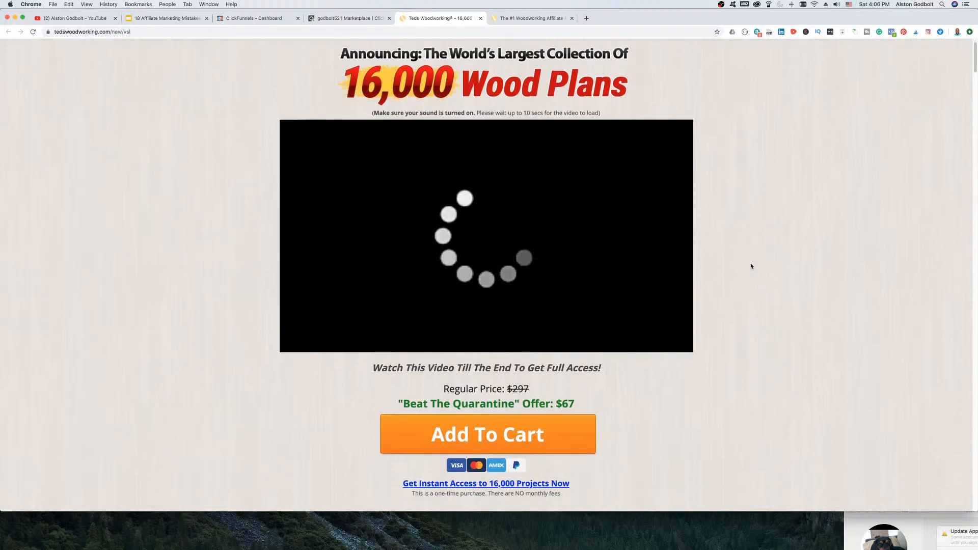
pyautogui.scroll(-2, 751, 265)
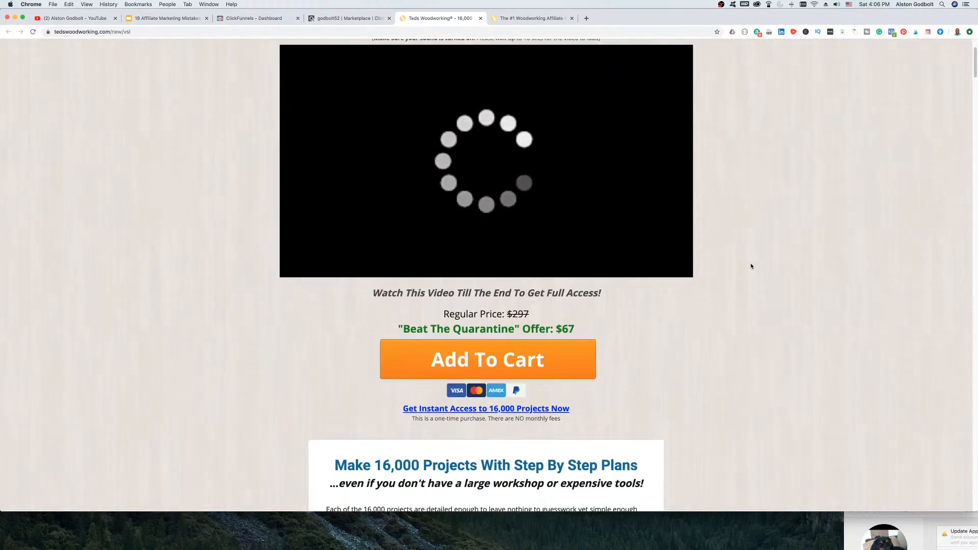
pyautogui.scroll(-8, 750, 266)
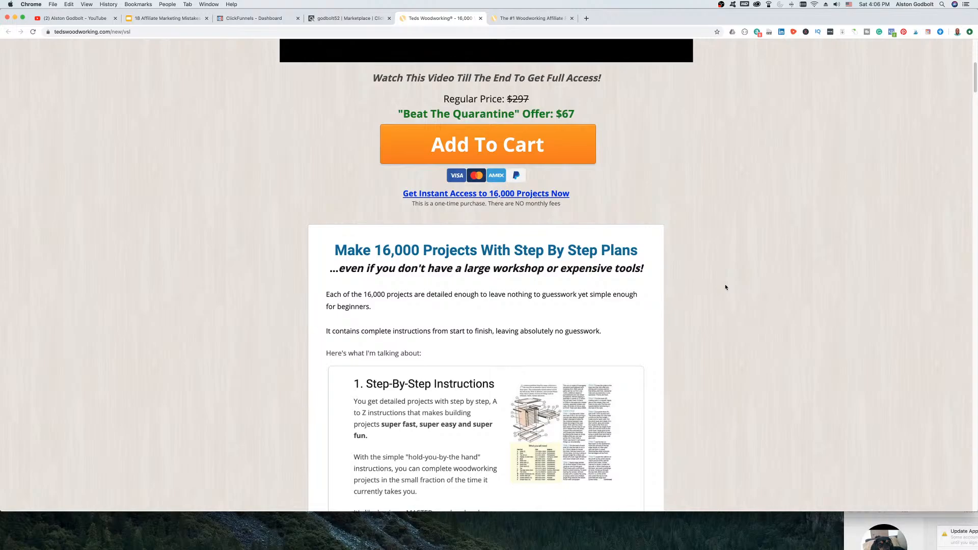
pyautogui.scroll(-1, 725, 288)
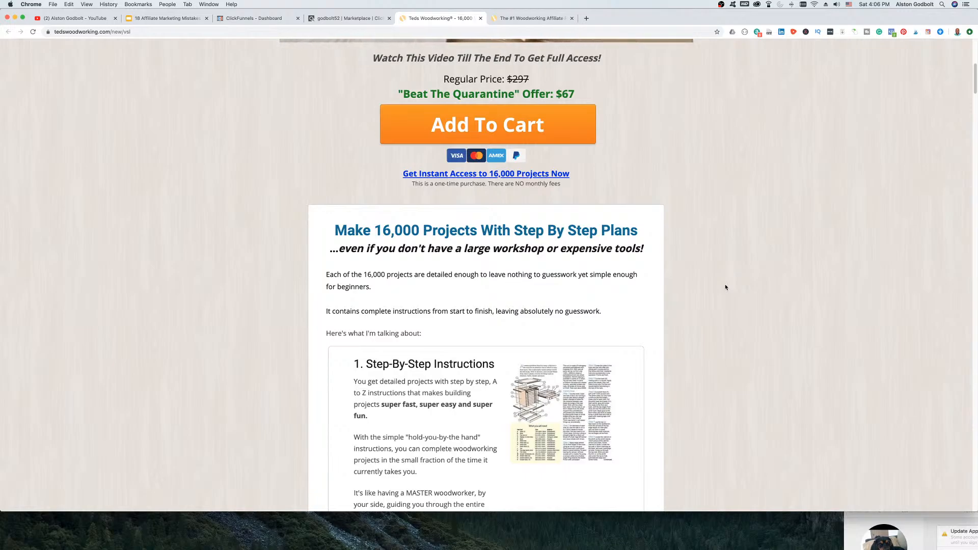
pyautogui.scroll(-2, 725, 288)
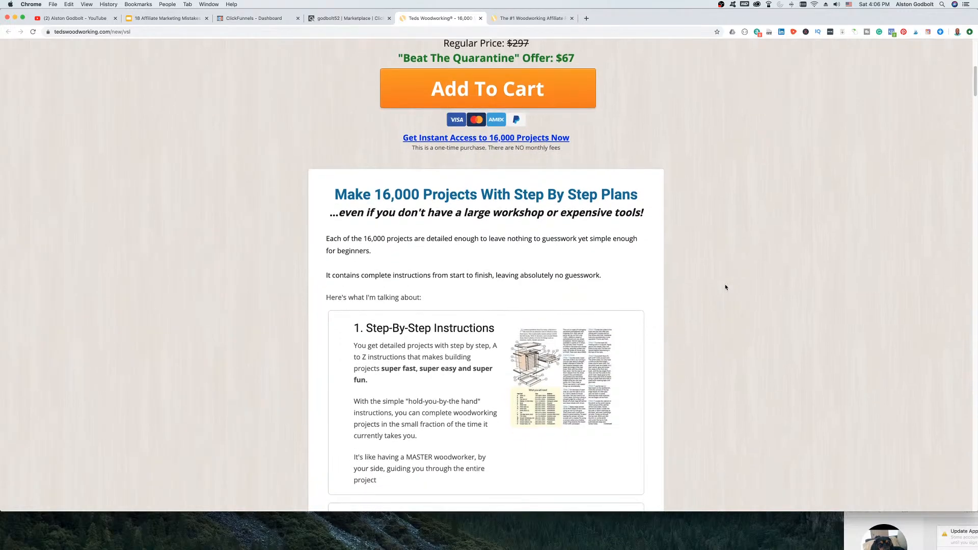
pyautogui.scroll(-3, 725, 288)
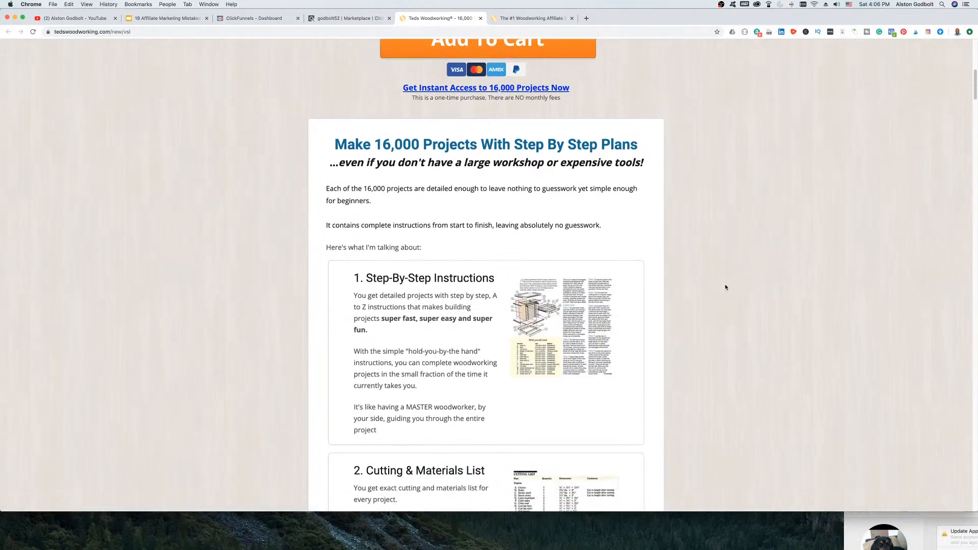
pyautogui.scroll(-10, 726, 288)
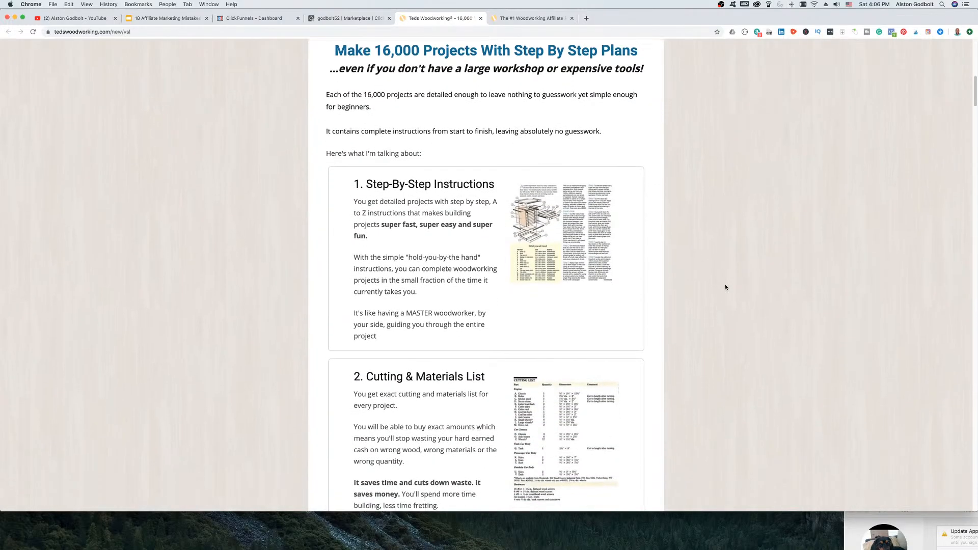
pyautogui.scroll(-5, 725, 288)
pyautogui.scroll(-10, 725, 287)
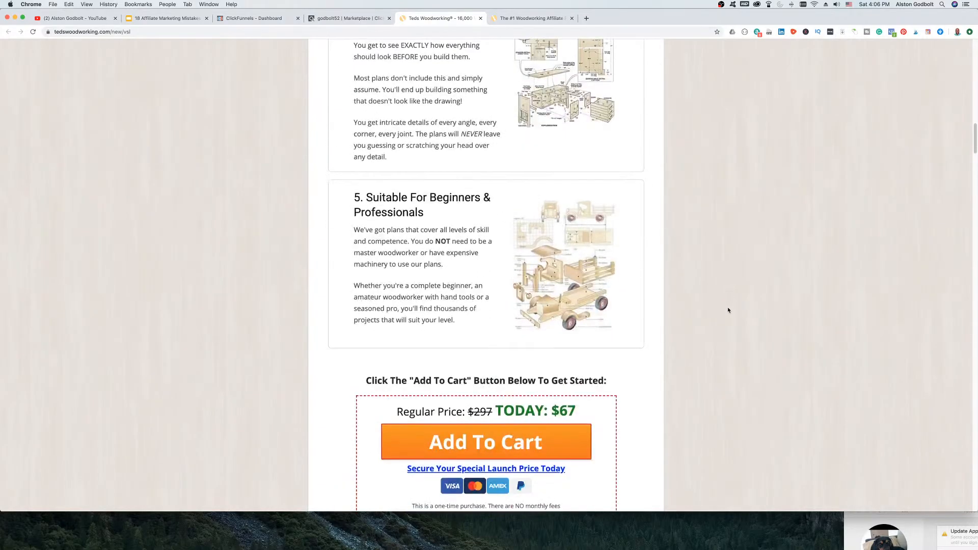
pyautogui.scroll(-3, 726, 301)
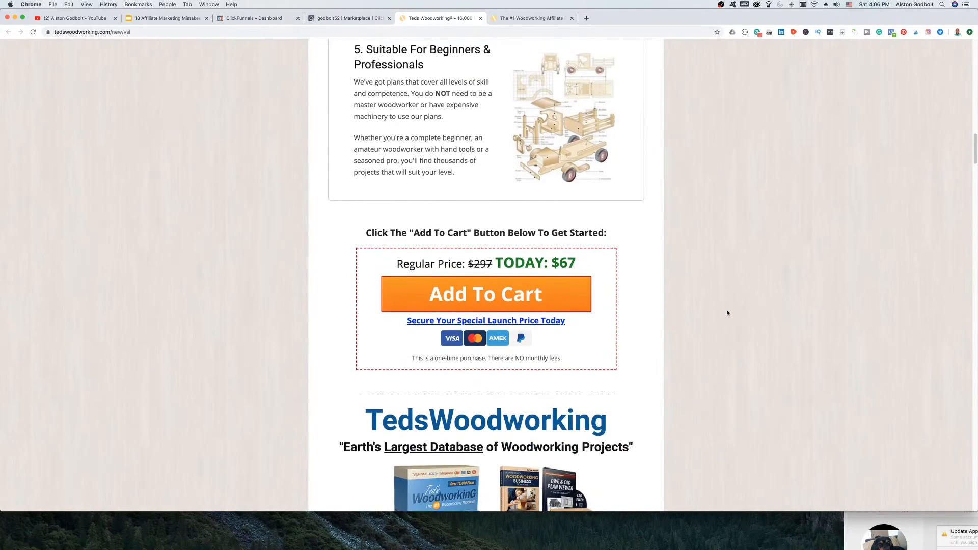
# Step: Dismiss the sales page's exit popup, switch to ClickFunnels and open the list of funnels
pyautogui.scroll(4, 727, 313)
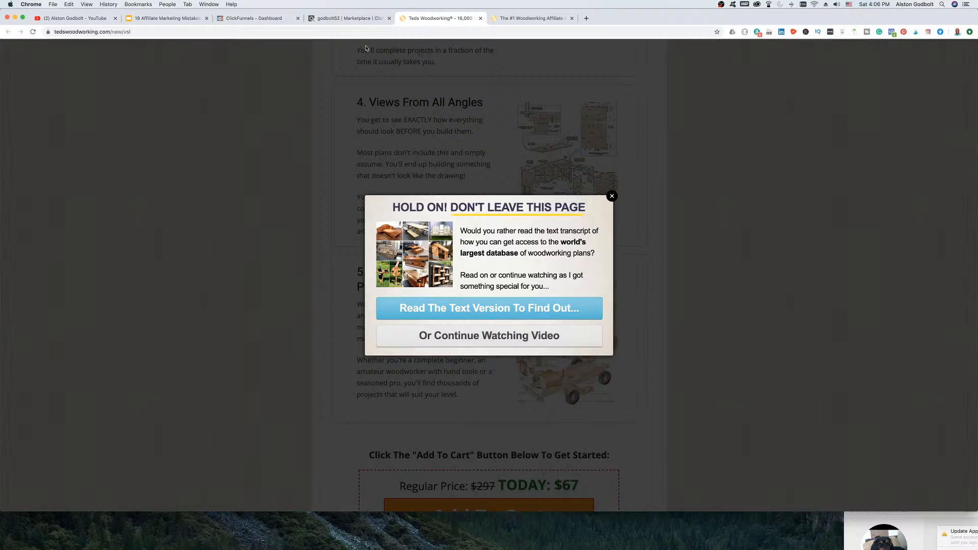
pyautogui.click(611, 196)
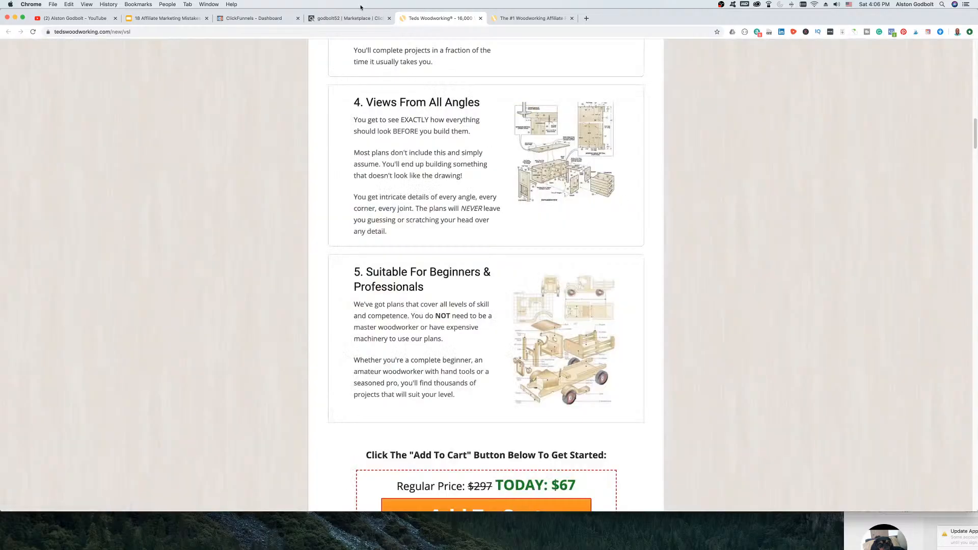
pyautogui.click(254, 18)
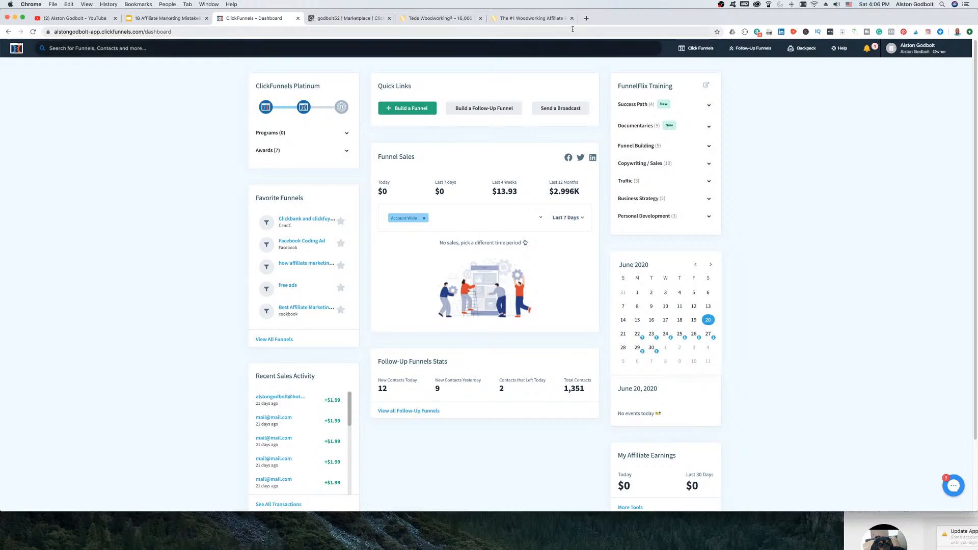
pyautogui.moveTo(697, 49)
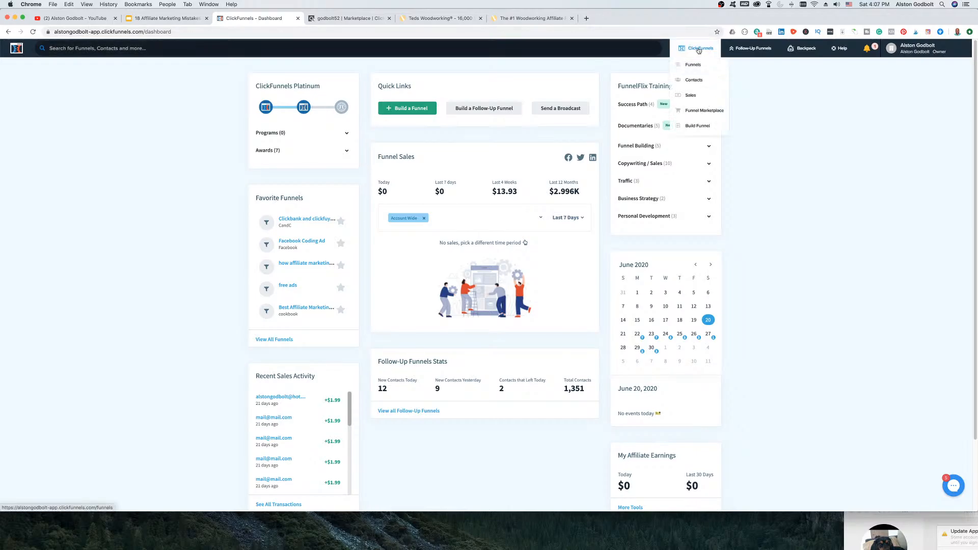
pyautogui.click(695, 66)
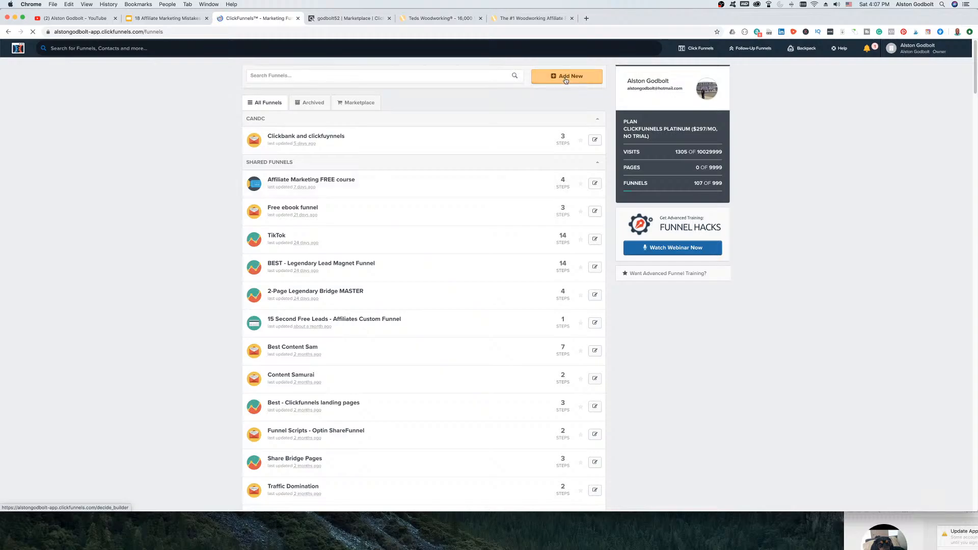
# Step: Build a Collect Emails funnel named "Teds test" with the Classic Funnel Builder
pyautogui.click(572, 81)
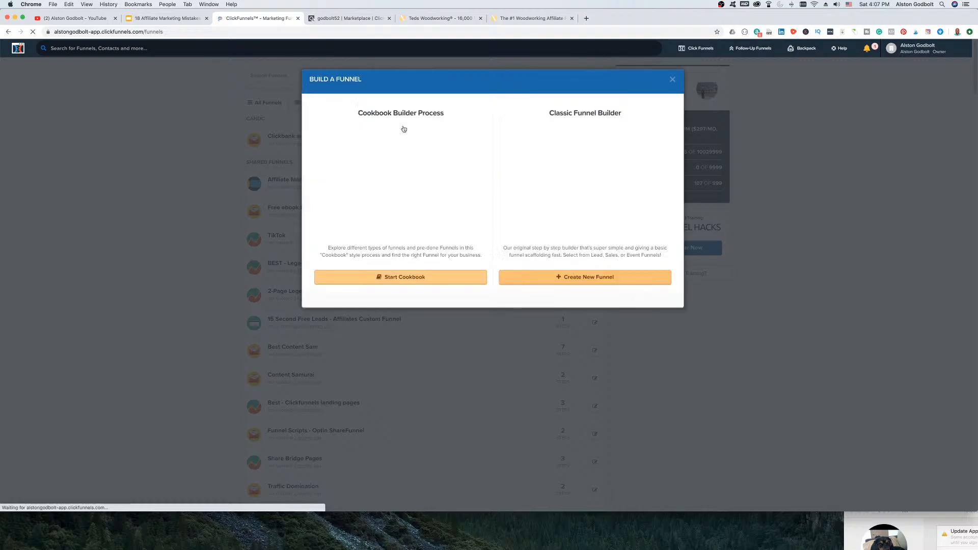
pyautogui.click(586, 278)
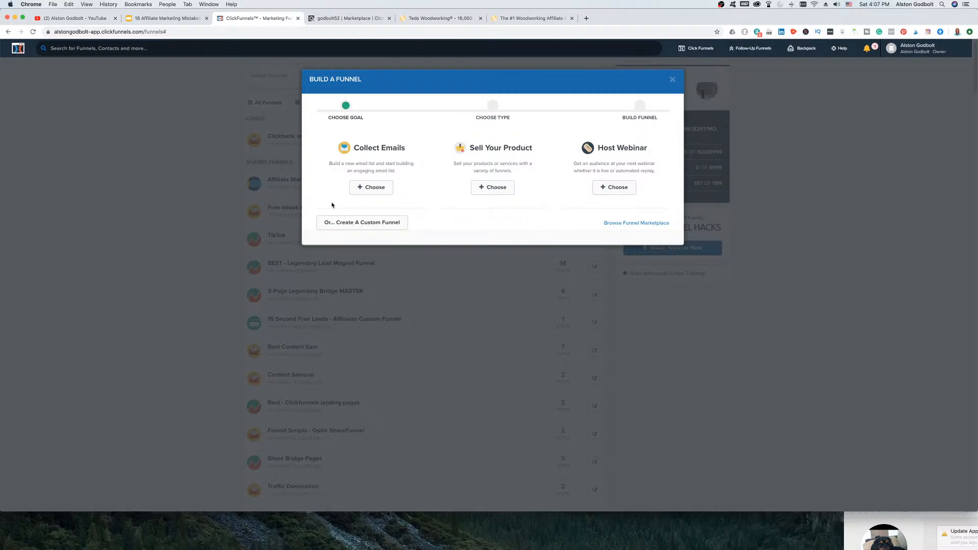
pyautogui.click(363, 187)
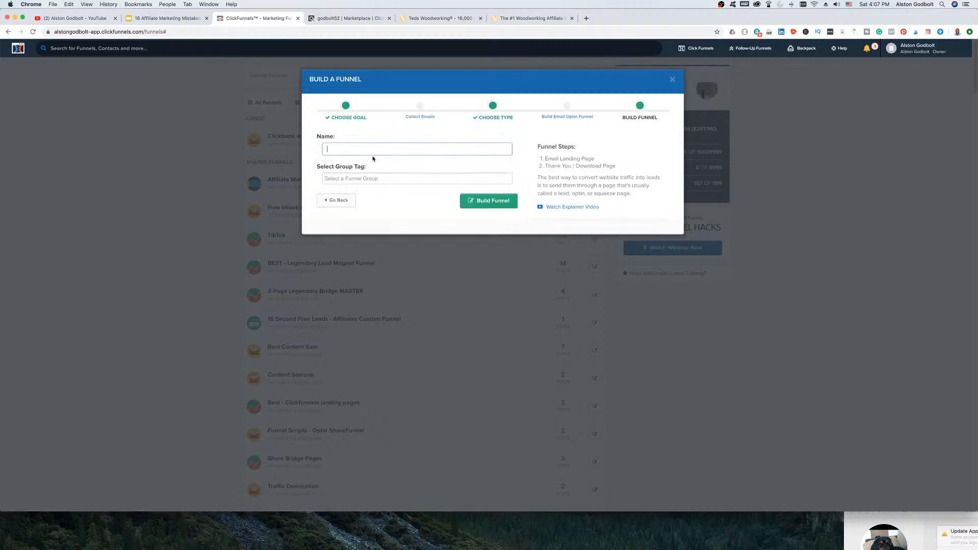
pyautogui.write('Teds test')
pyautogui.click(487, 201)
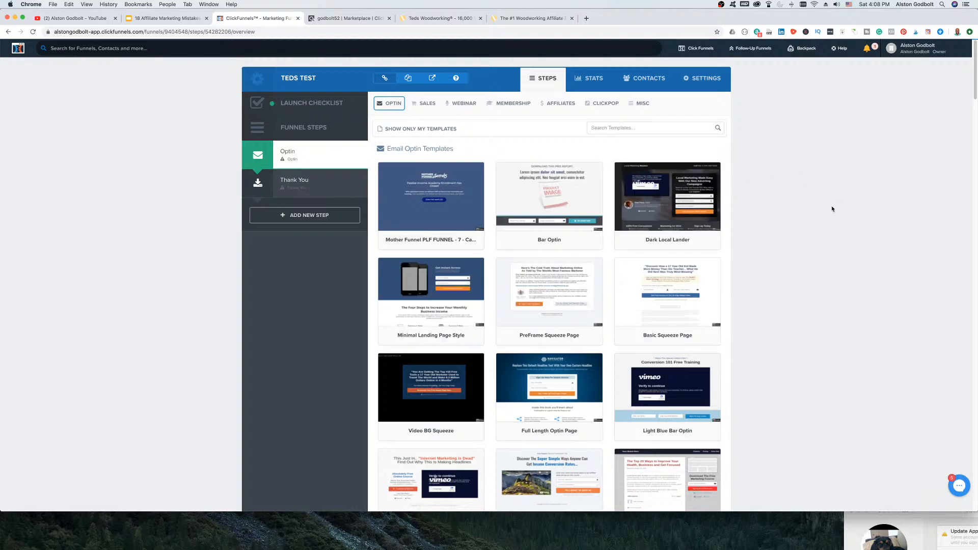
# Step: Apply the Mother Funnel PLF FUNNEL - 7 template to the Optin step and delete the template's content section in the page editor
pyautogui.moveTo(436, 193)
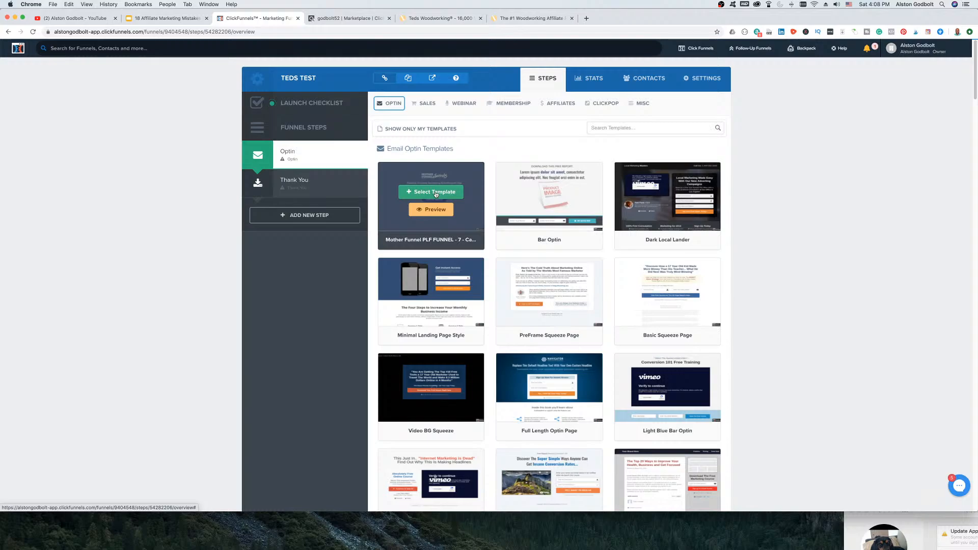
pyautogui.click(435, 192)
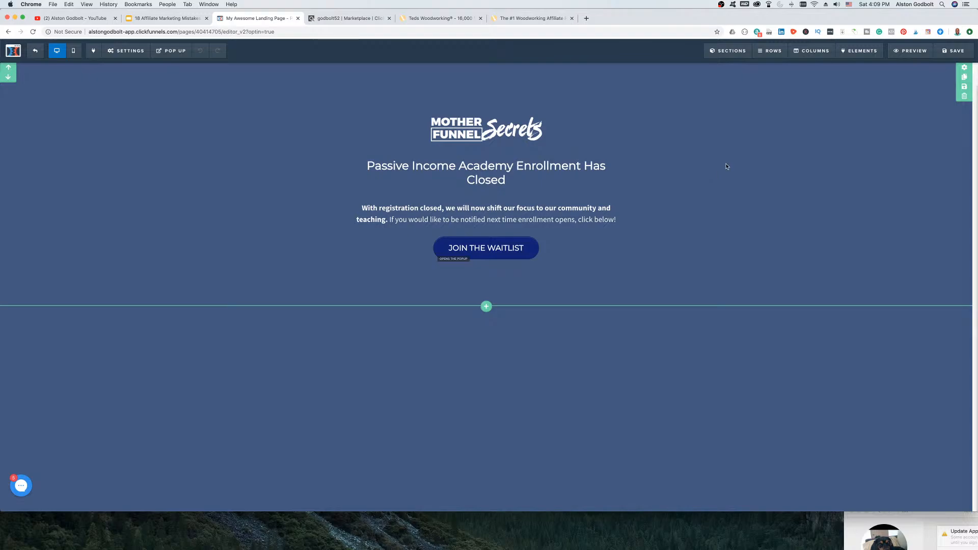
pyautogui.click(964, 96)
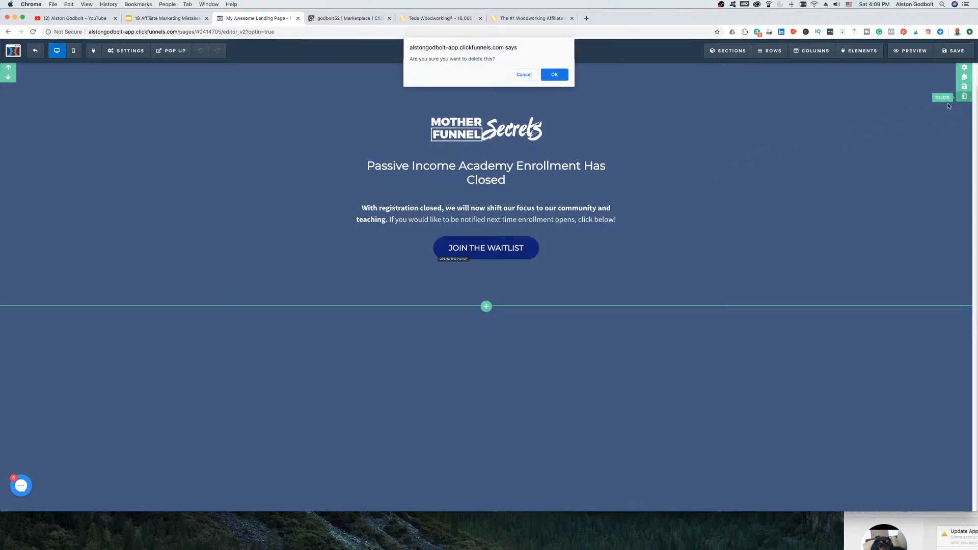
pyautogui.click(551, 75)
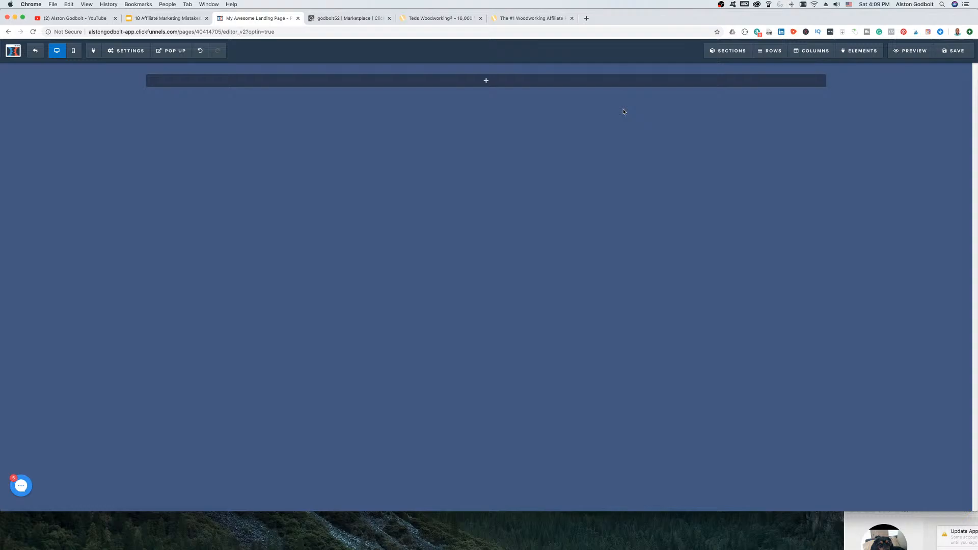
pyautogui.click(129, 52)
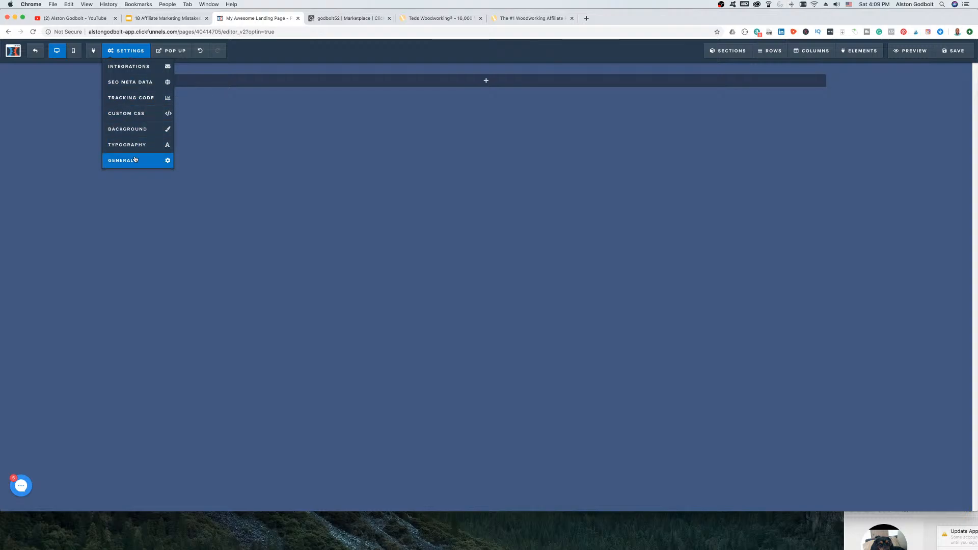
pyautogui.click(133, 113)
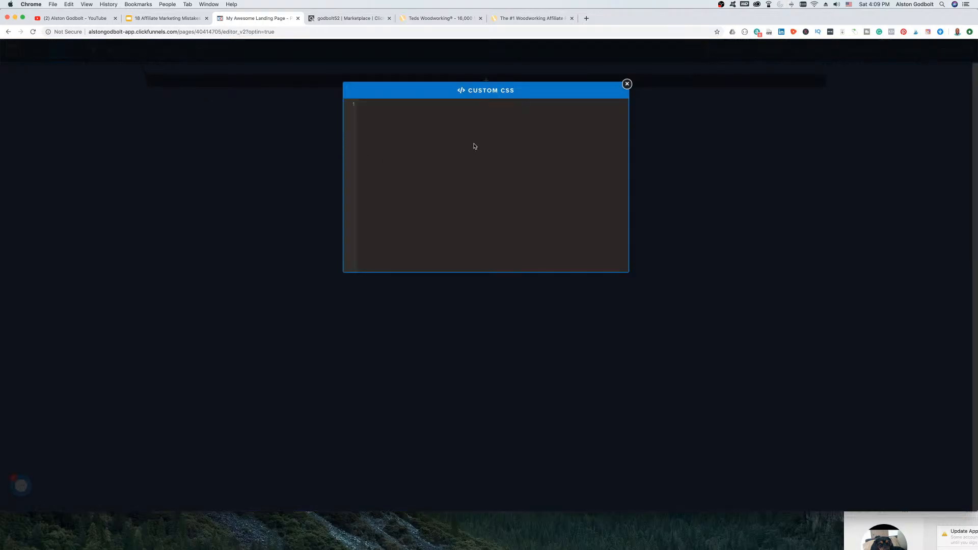
pyautogui.click(237, 173)
# Step: Set the landing page's background color to white (#ffffff)
pyautogui.click(133, 53)
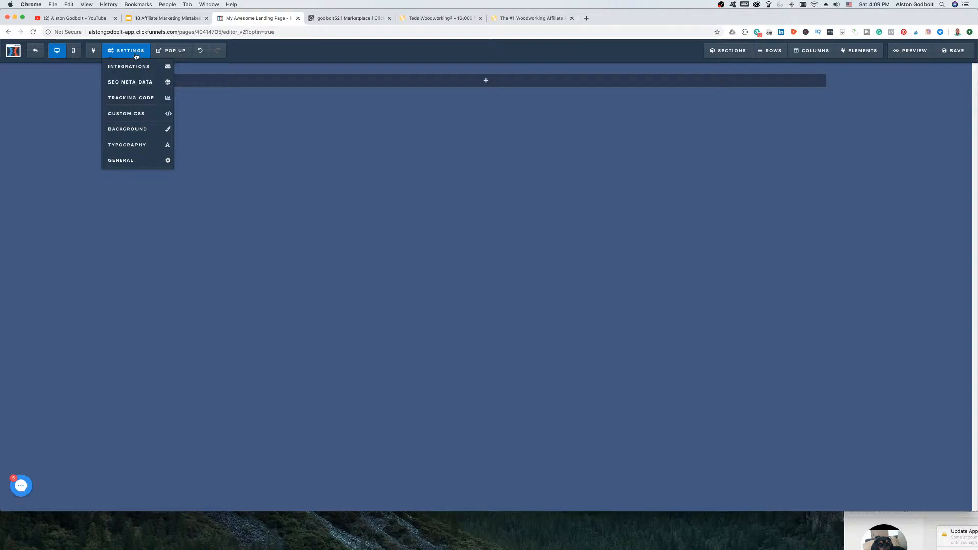
pyautogui.click(125, 131)
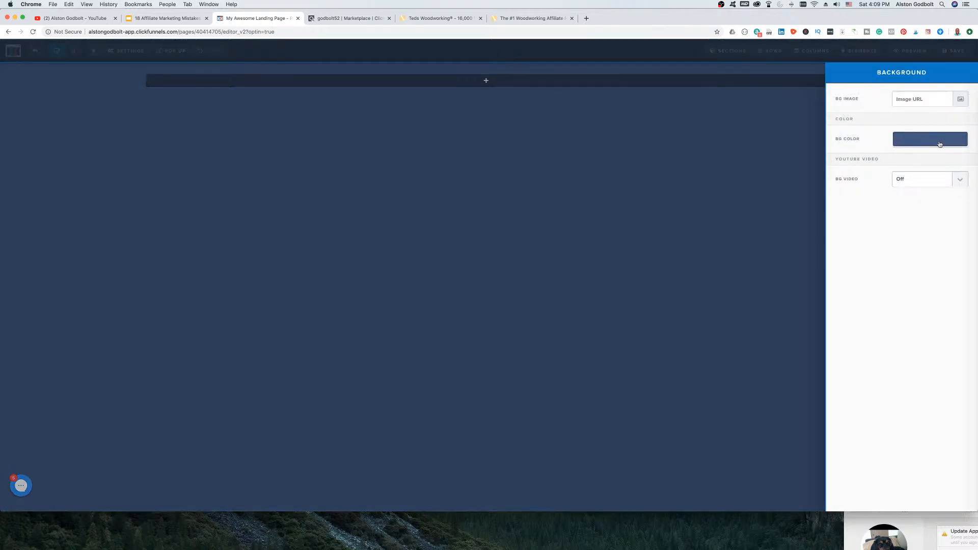
pyautogui.click(931, 143)
pyautogui.click(886, 167)
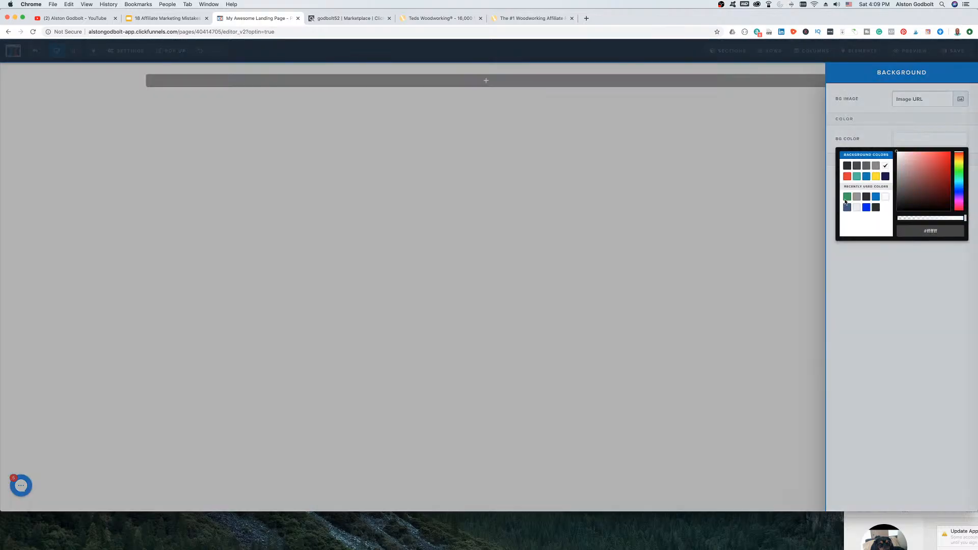
pyautogui.click(674, 289)
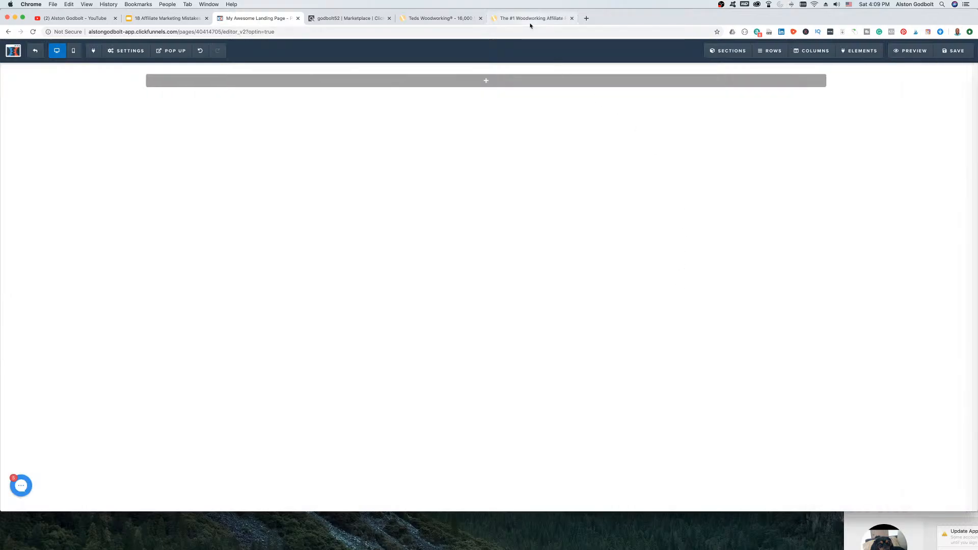
# Step: Return to the TedsWoodworking sales page and examine its HTML elements with the browser's inspector, closing the inspector when done
pyautogui.click(451, 20)
pyautogui.scroll(20, 488, 220)
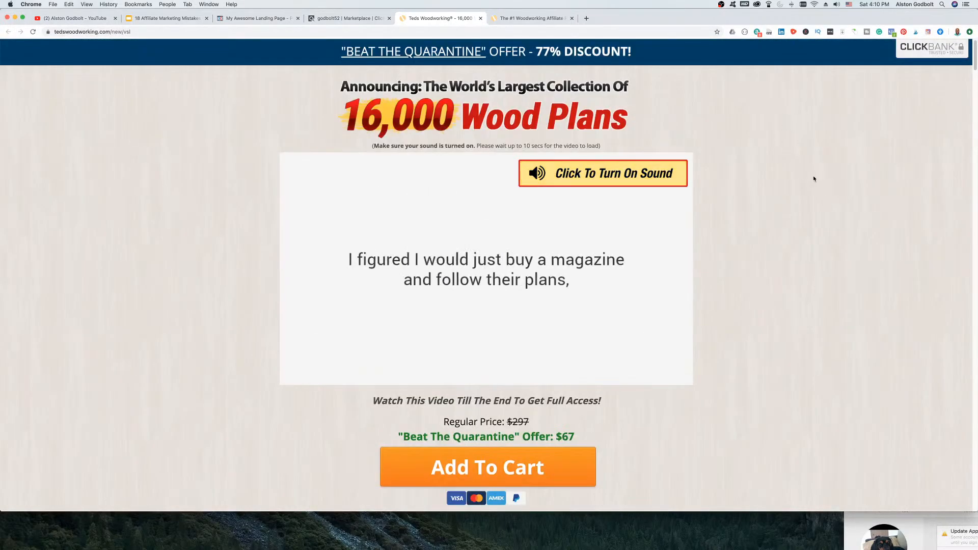
pyautogui.rightClick(718, 146)
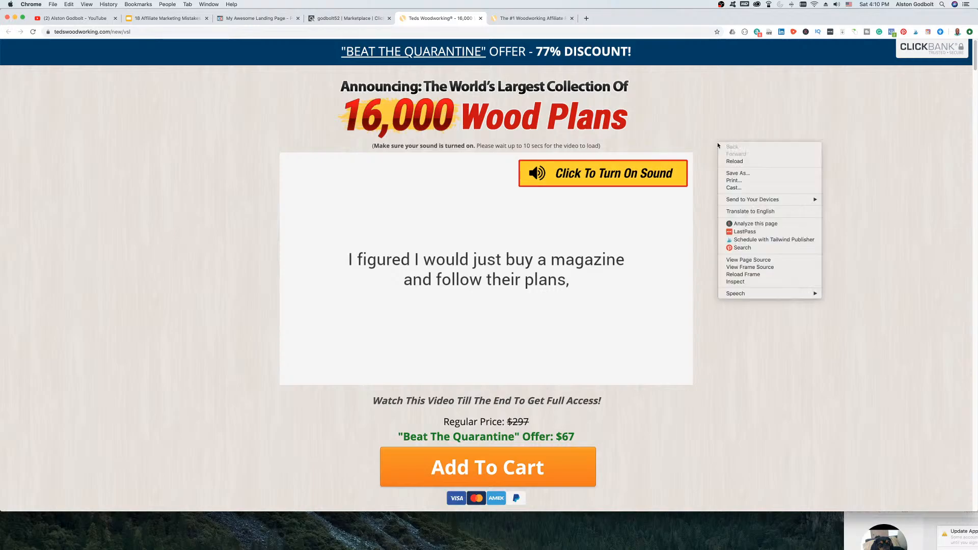
pyautogui.click(751, 285)
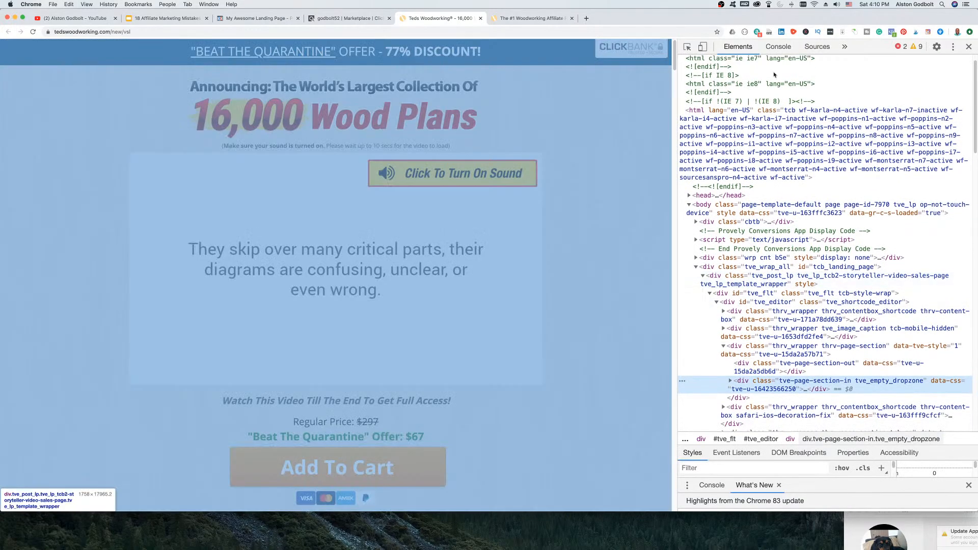
pyautogui.scroll(-1, 778, 237)
pyautogui.scroll(-10, 778, 237)
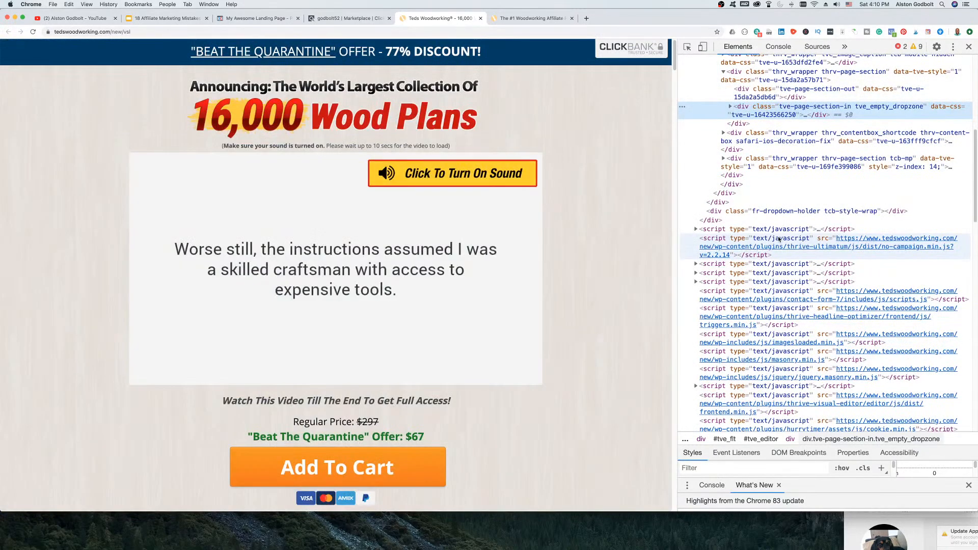
pyautogui.scroll(-3, 778, 239)
pyautogui.scroll(15, 779, 237)
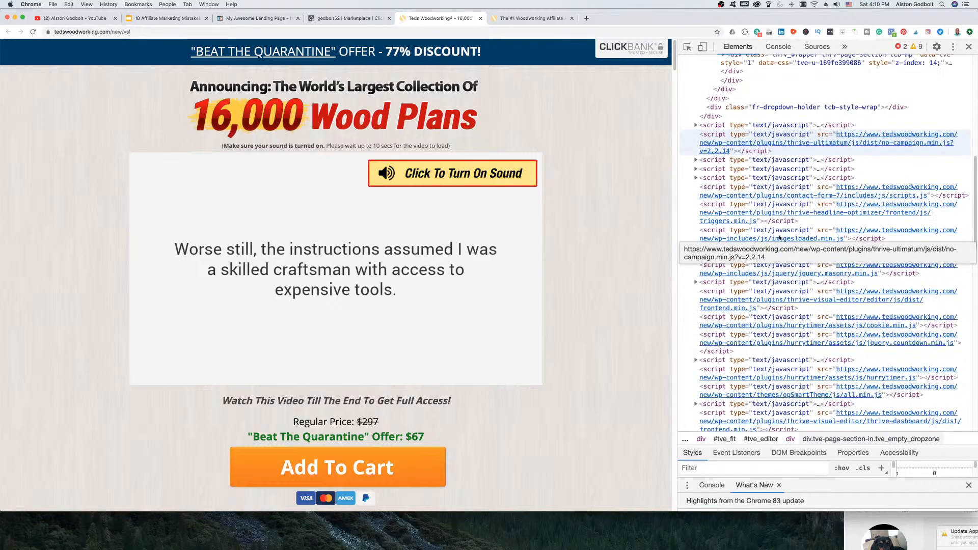
pyautogui.scroll(-8, 779, 237)
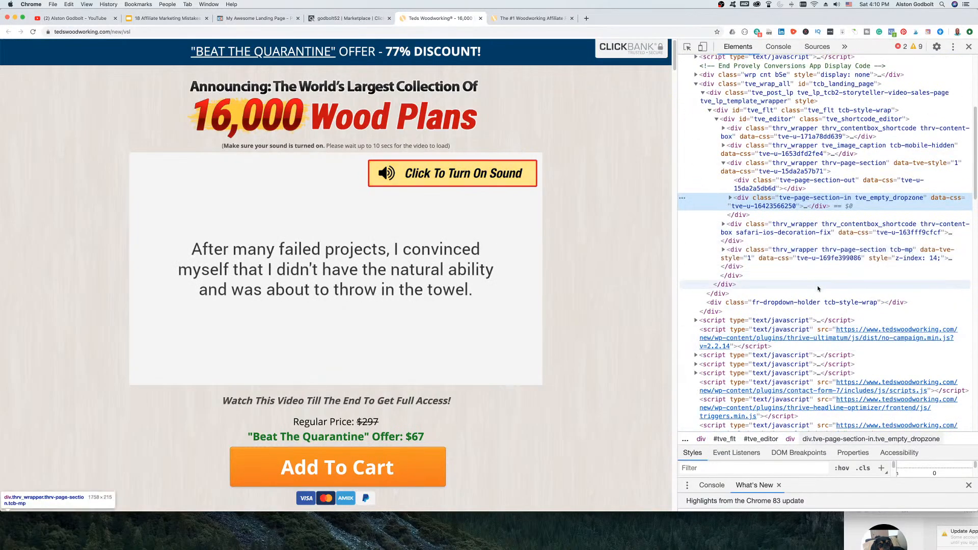
pyautogui.scroll(-10, 819, 285)
pyautogui.scroll(-3, 818, 292)
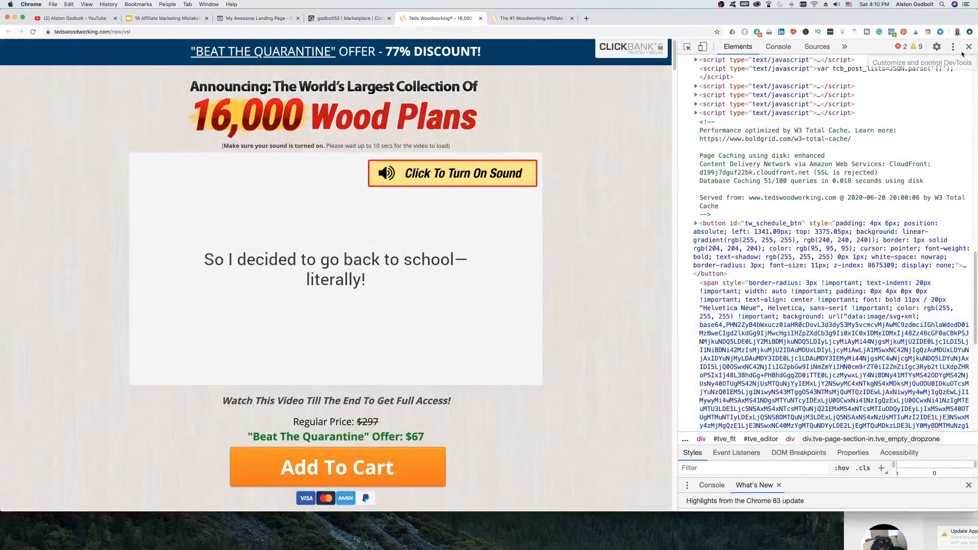
pyautogui.click(969, 47)
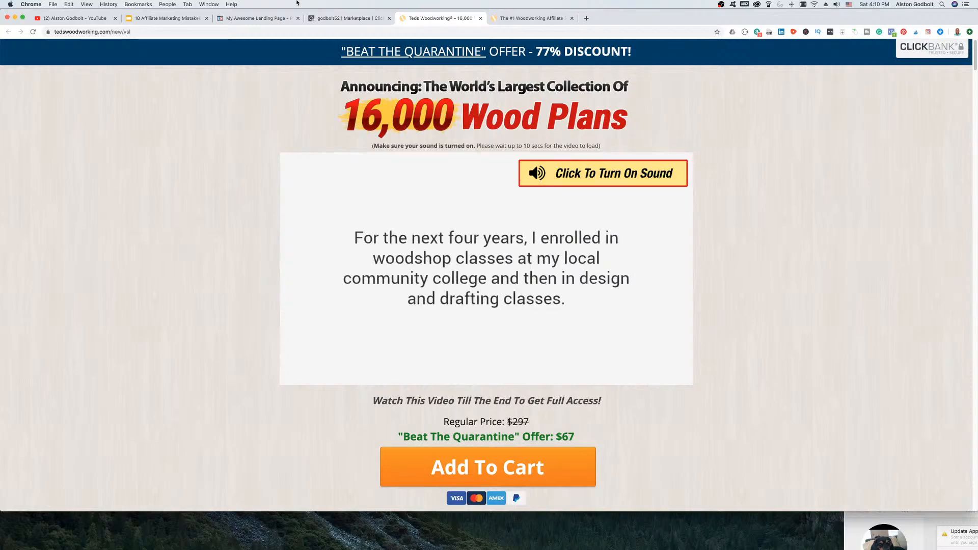
# Step: Add a wide section containing a one-column row to the blank ClickFunnels landing page
pyautogui.click(262, 18)
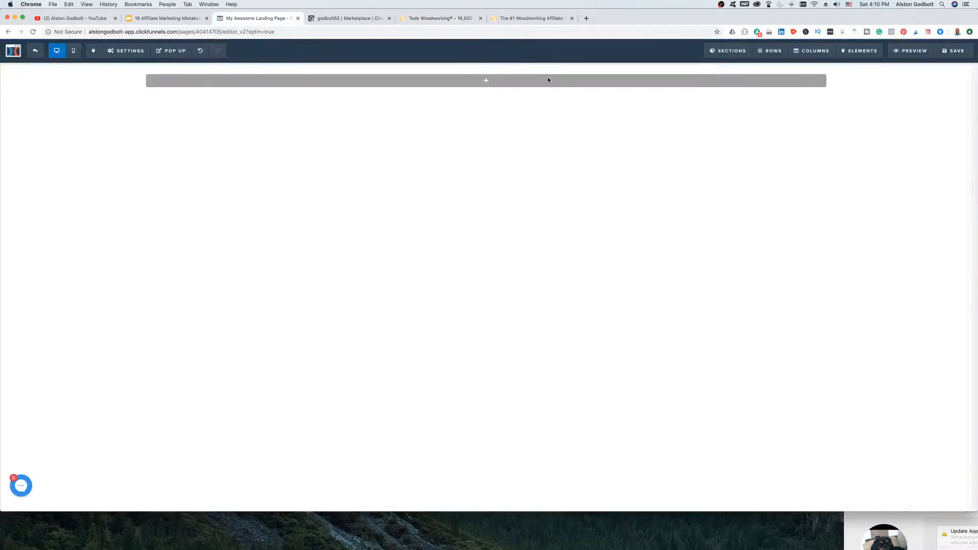
pyautogui.click(493, 85)
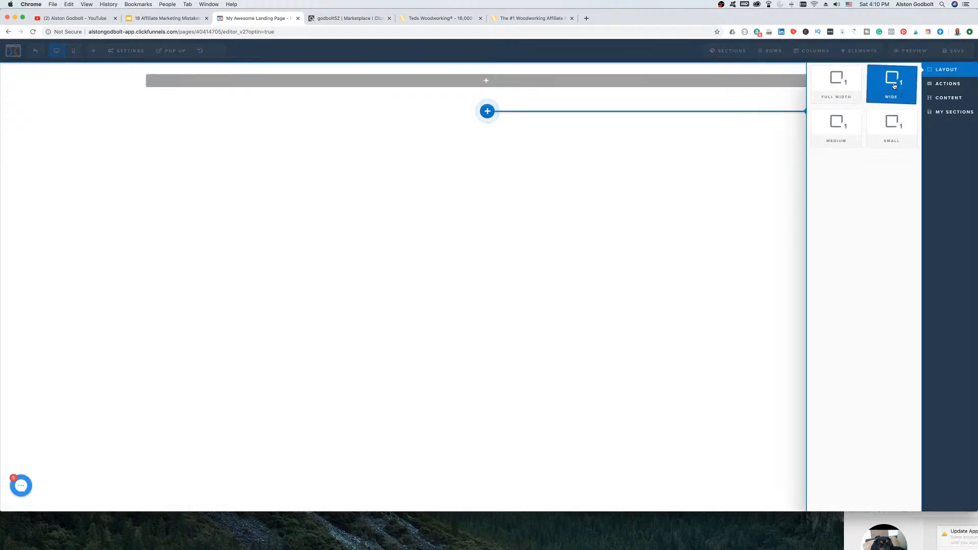
pyautogui.click(895, 86)
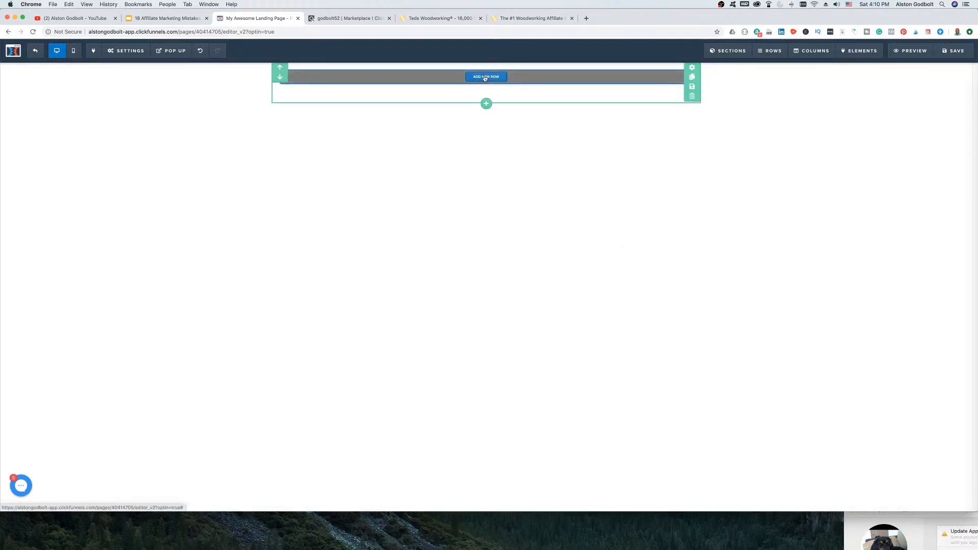
pyautogui.click(485, 77)
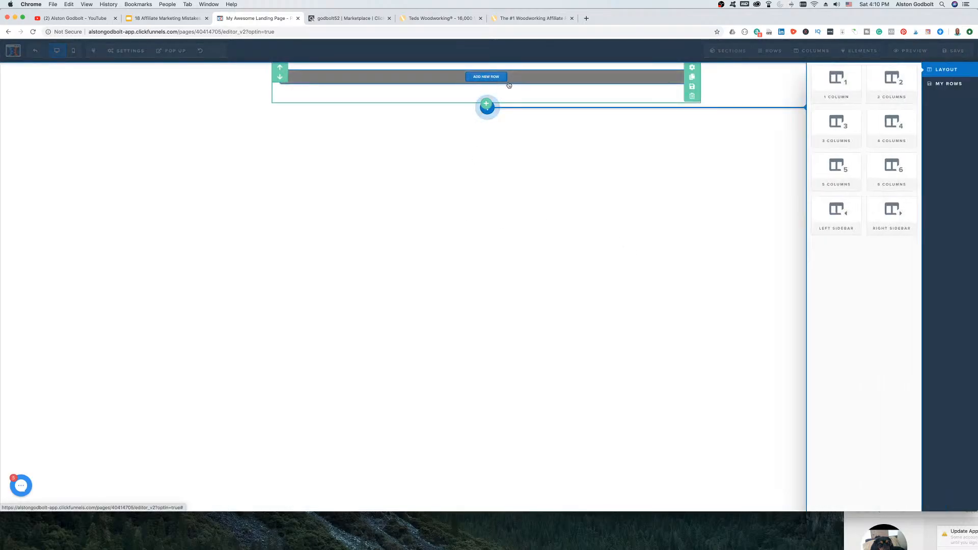
pyautogui.click(834, 87)
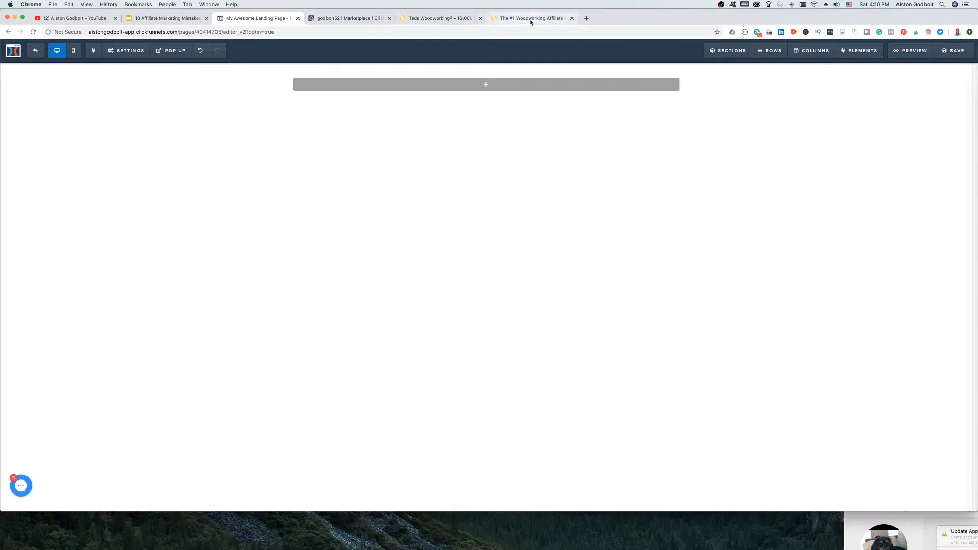
# Step: Review the TedsWoodworking sales page's headline, offer and step-by-step plan descriptions as reference for the landing page
pyautogui.click(437, 19)
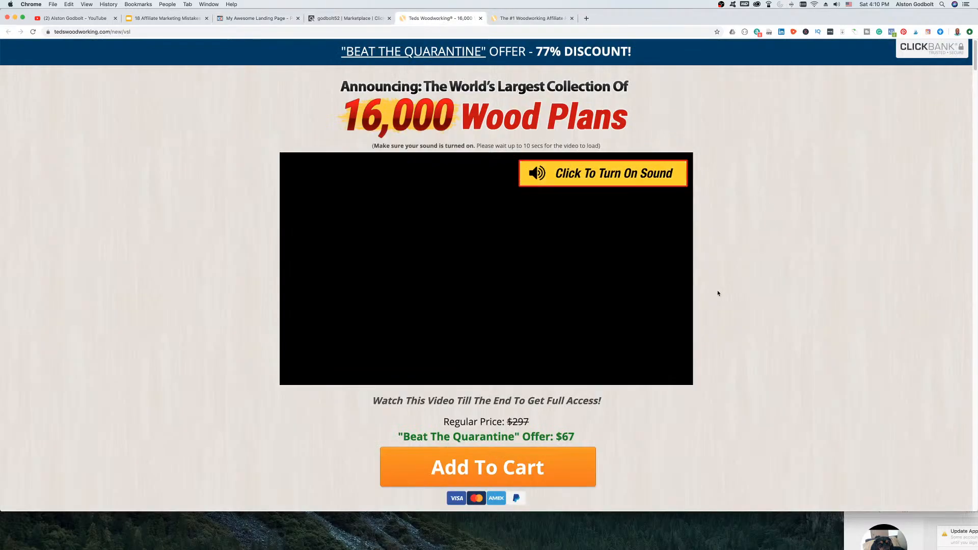
pyautogui.scroll(-1, 720, 300)
pyautogui.scroll(-10, 720, 300)
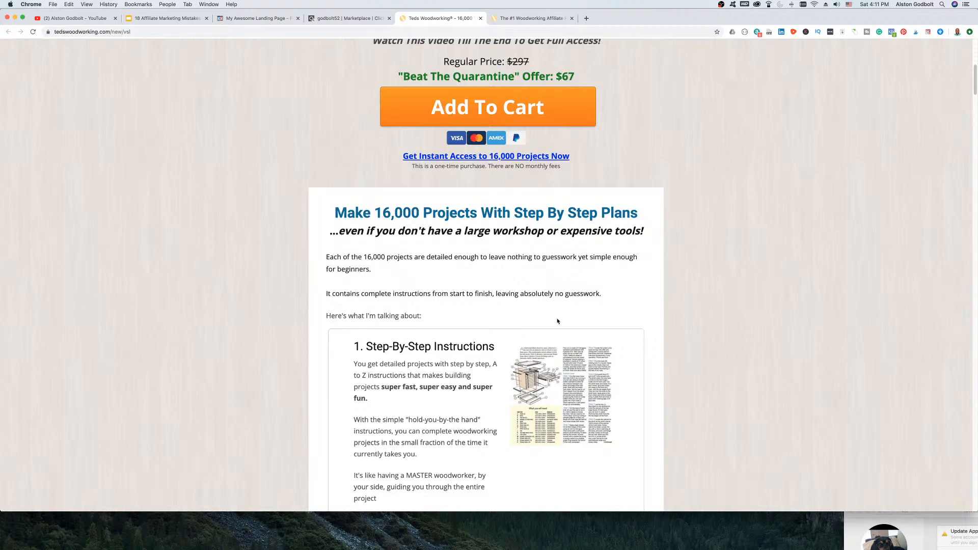
pyautogui.scroll(7, 557, 321)
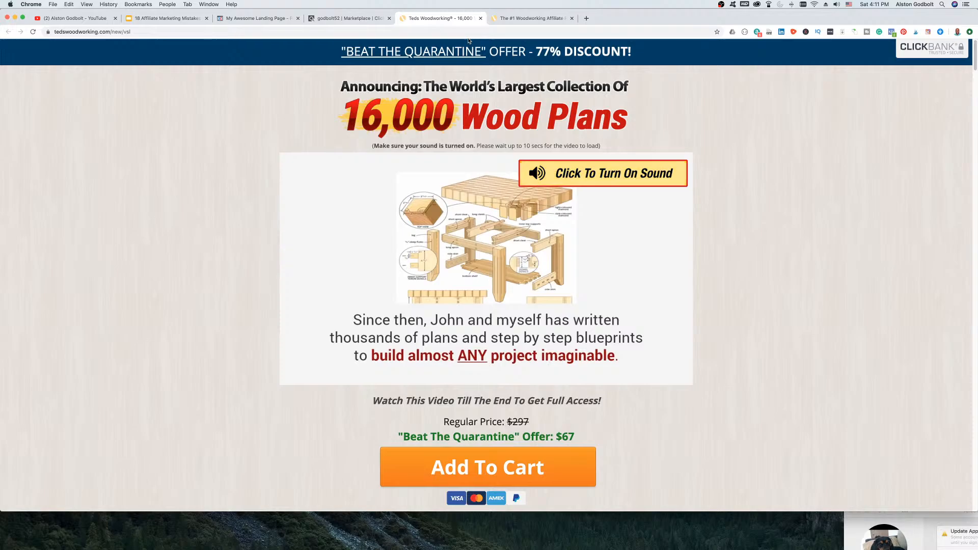
# Step: Return to the ClickFunnels landing page and add a headline element to its one-column row
pyautogui.click(251, 19)
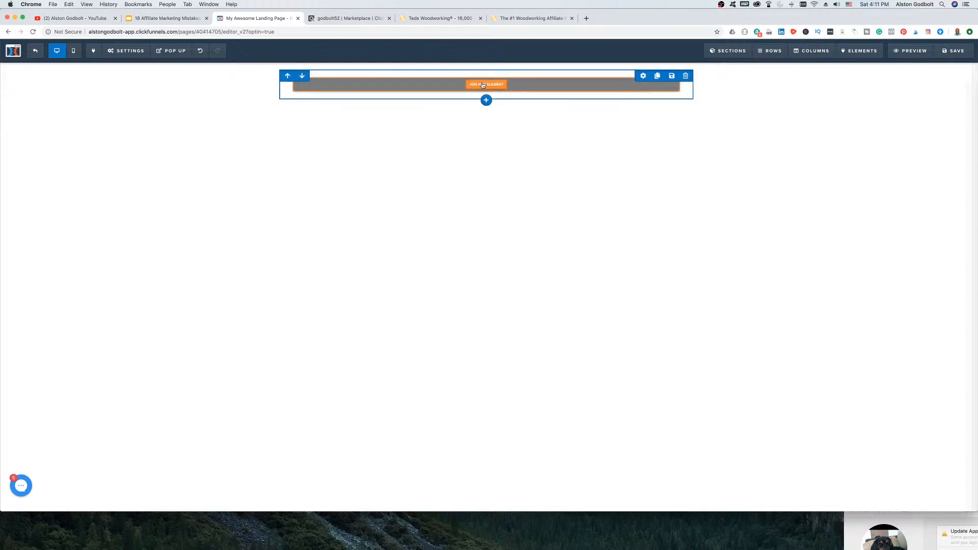
pyautogui.click(488, 107)
pyautogui.click(835, 118)
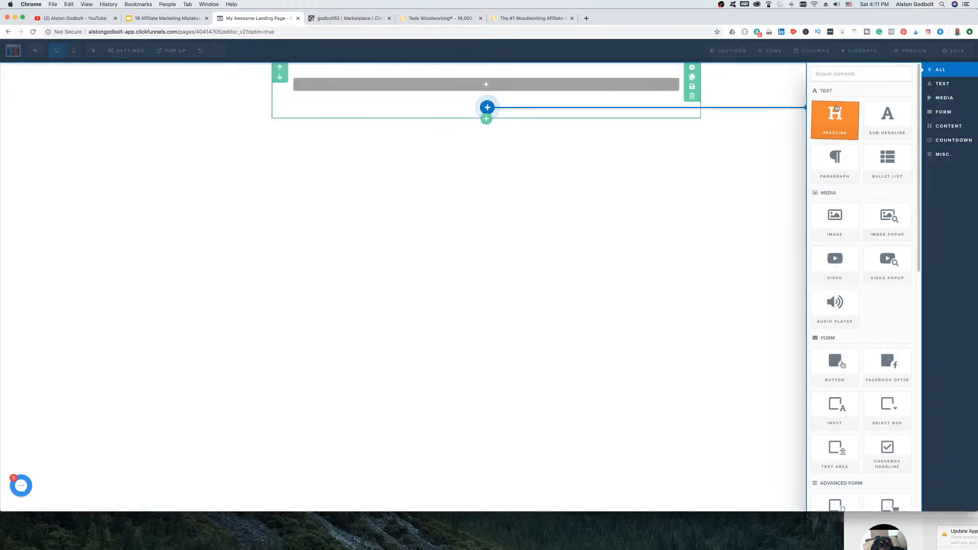
# Step: Replace the headline text with "Get Instant Access To The Worlds Largest Woodworking Database" and set its font size to 50
pyautogui.click(484, 90)
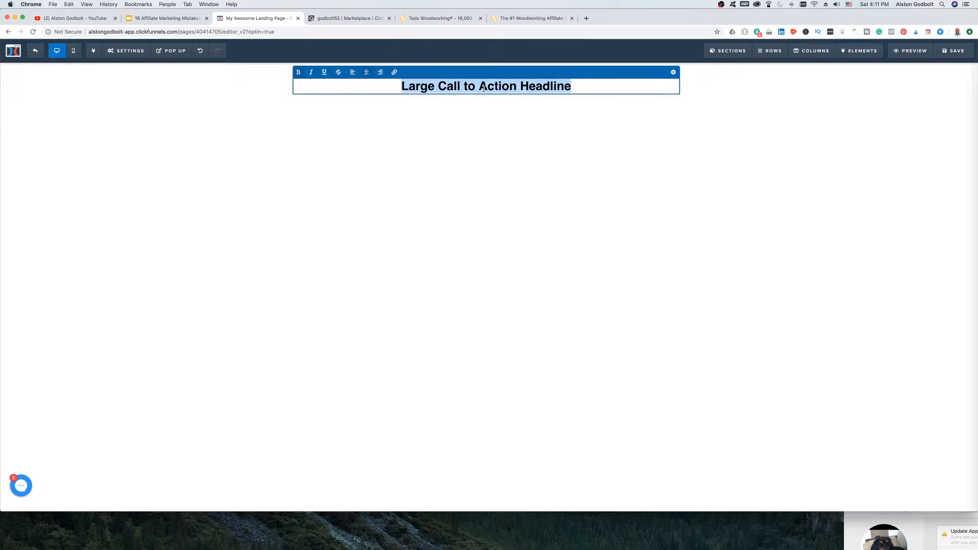
pyautogui.write('Get I')
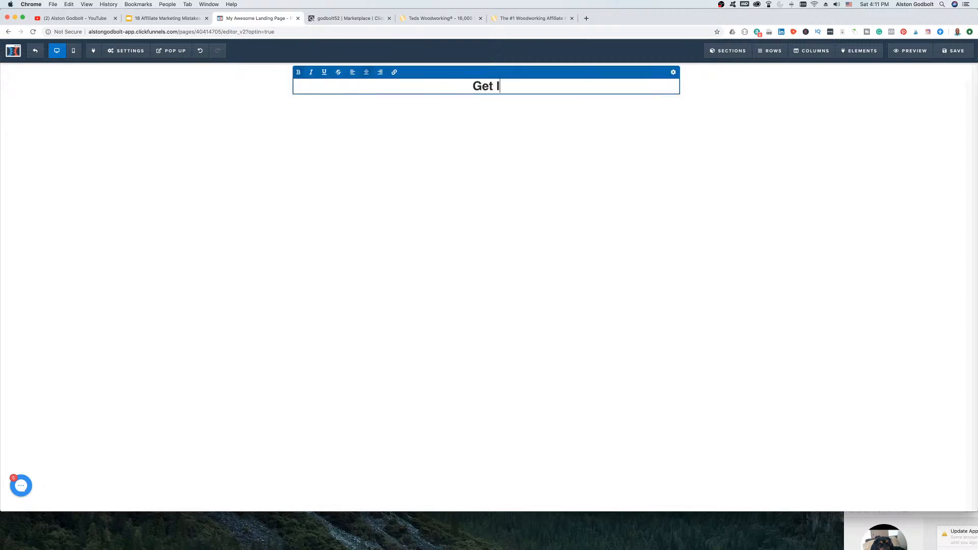
pyautogui.write('nstant Ac')
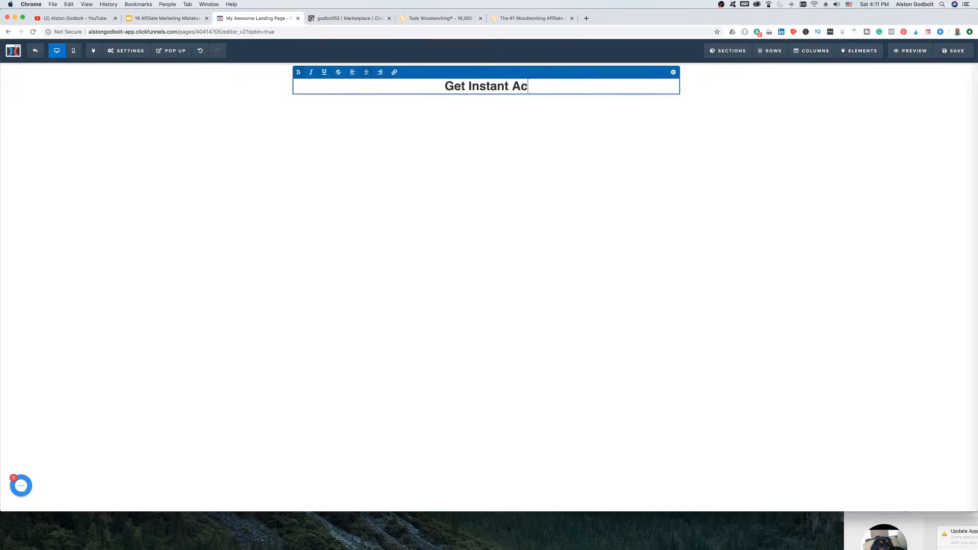
pyautogui.write('cess To The W')
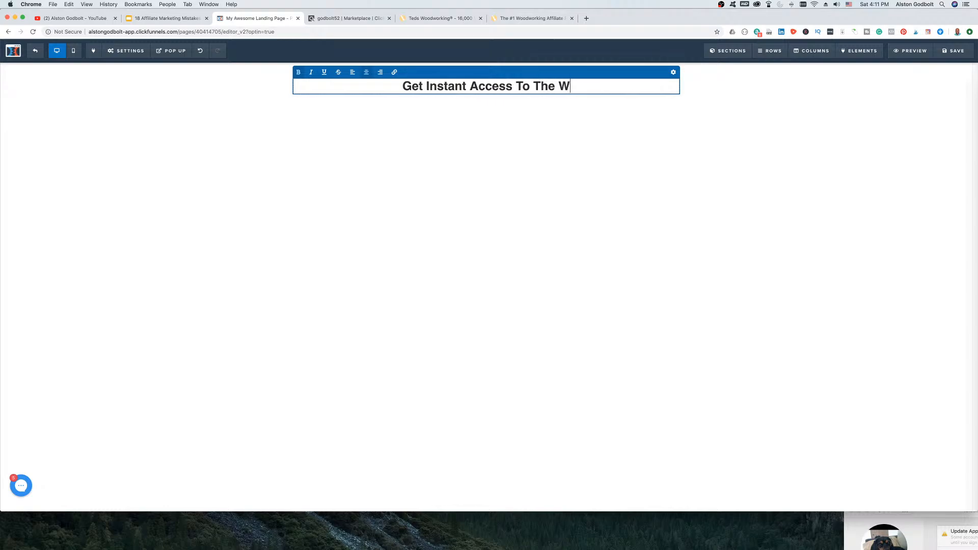
pyautogui.write('orlds Larges')
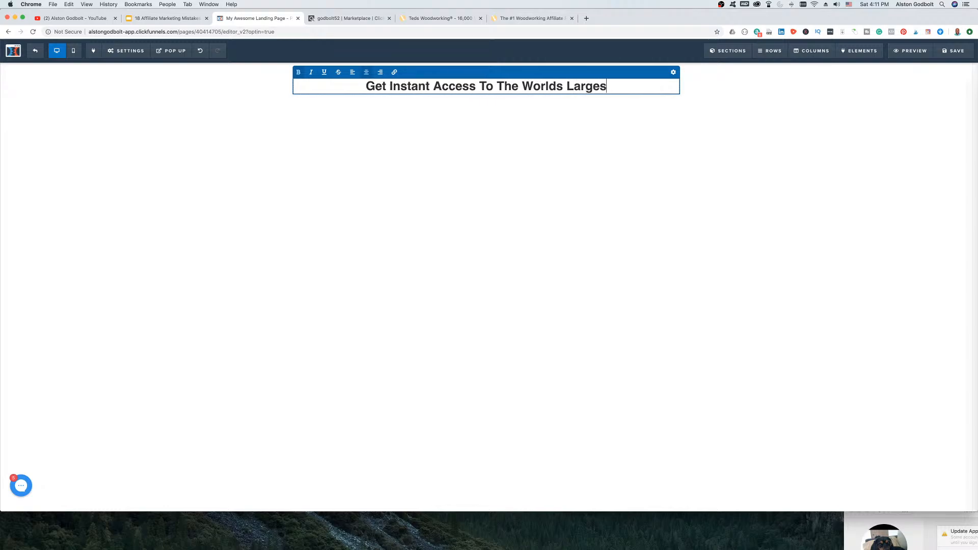
pyautogui.write('t Woodwo')
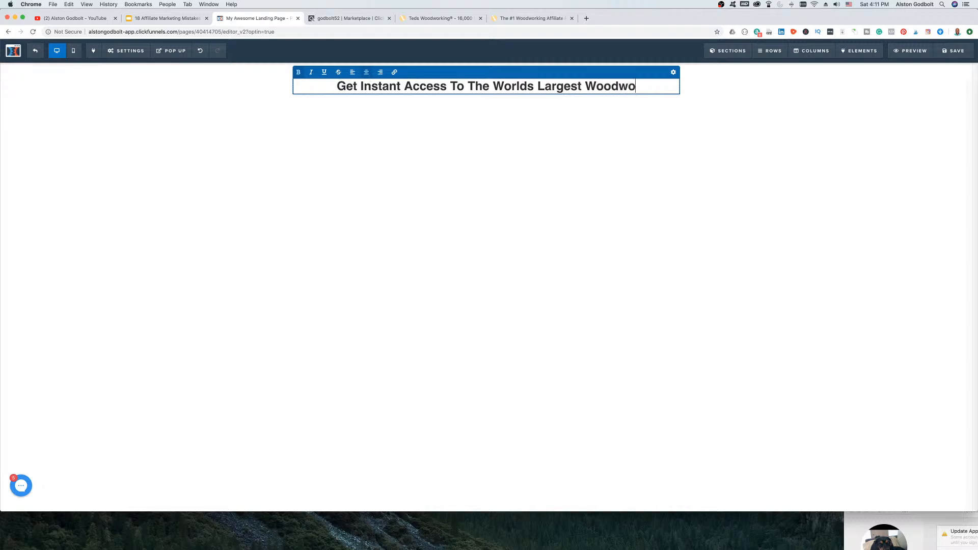
pyautogui.write('rking Da')
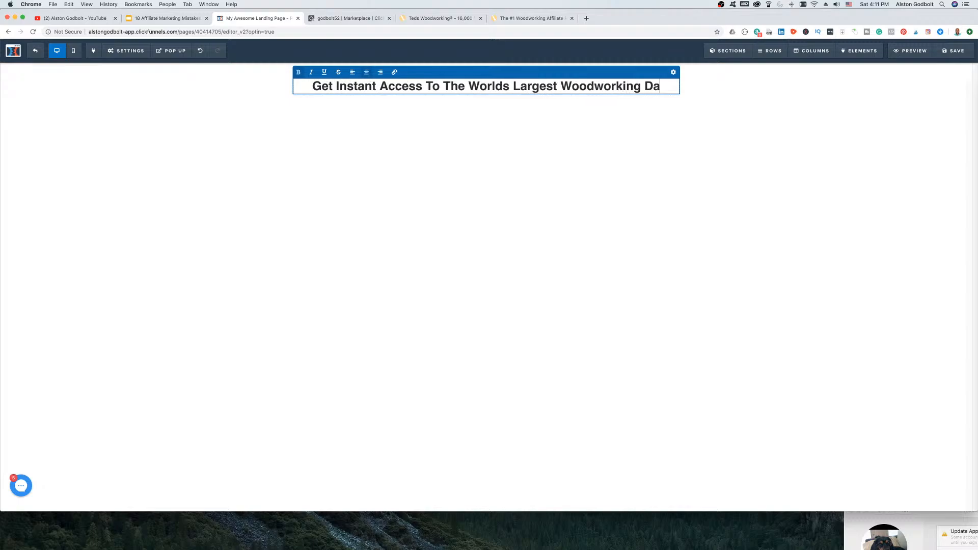
pyautogui.write('tabase')
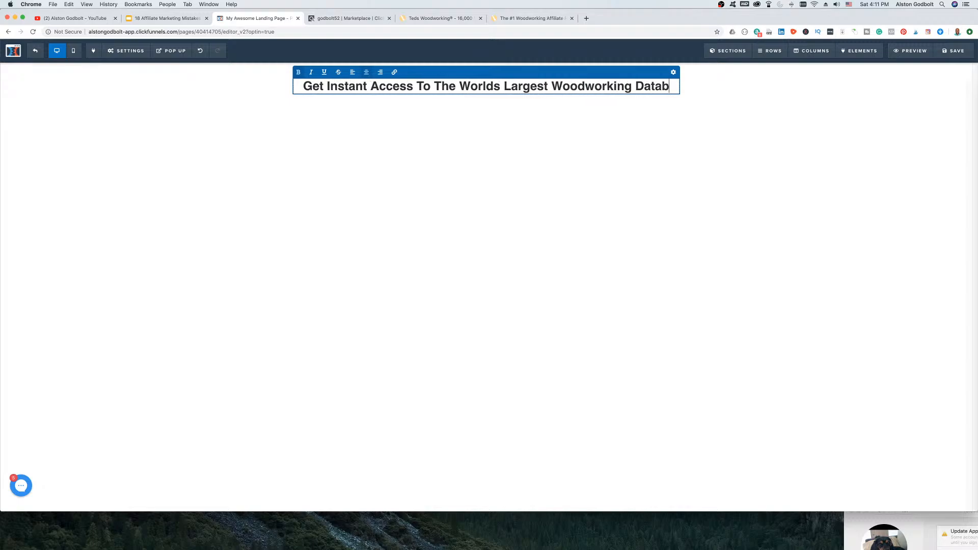
pyautogui.click(673, 73)
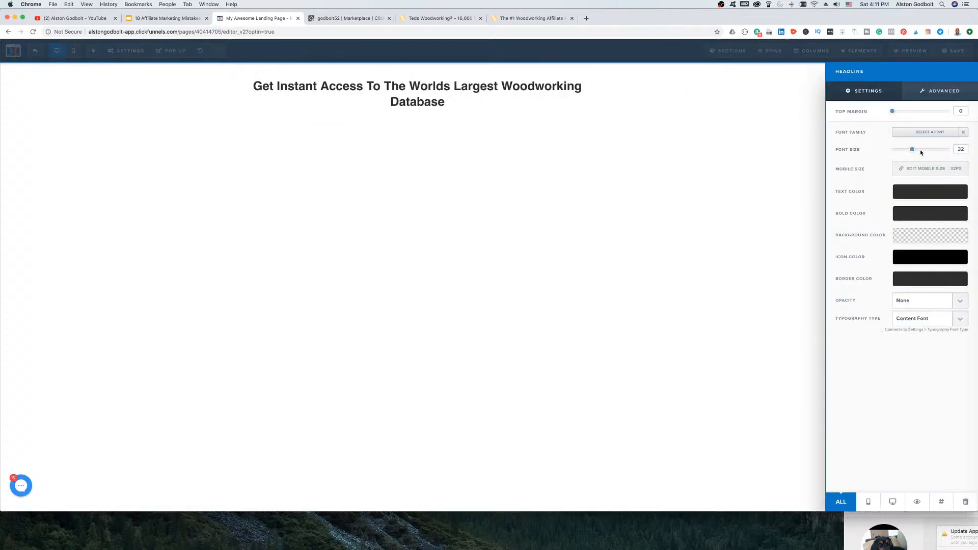
pyautogui.moveTo(911, 150); pyautogui.dragTo(928, 150)
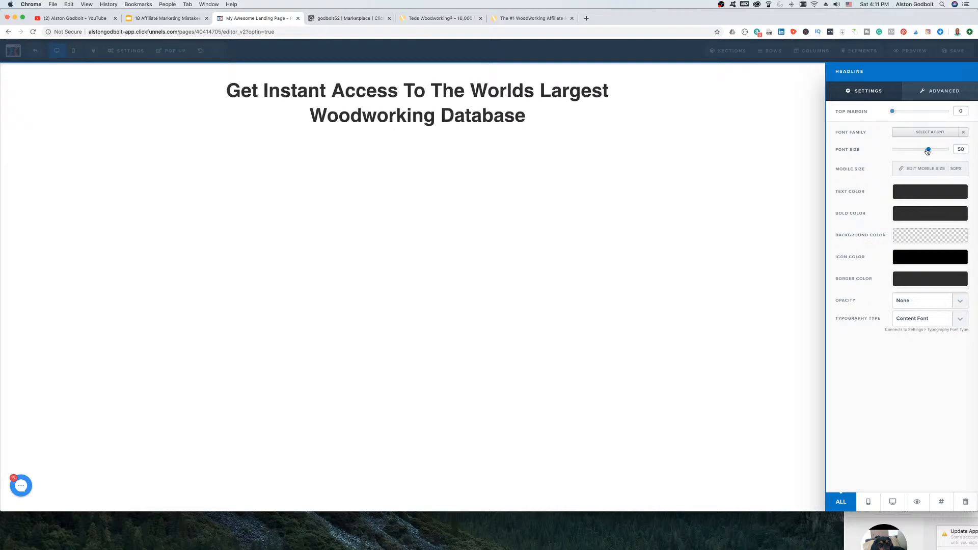
# Step: Consult the TedsWoodworking sales page's "Step By Step Plans" wording, and add a sub-headline element below the landing page's headline
pyautogui.click(439, 20)
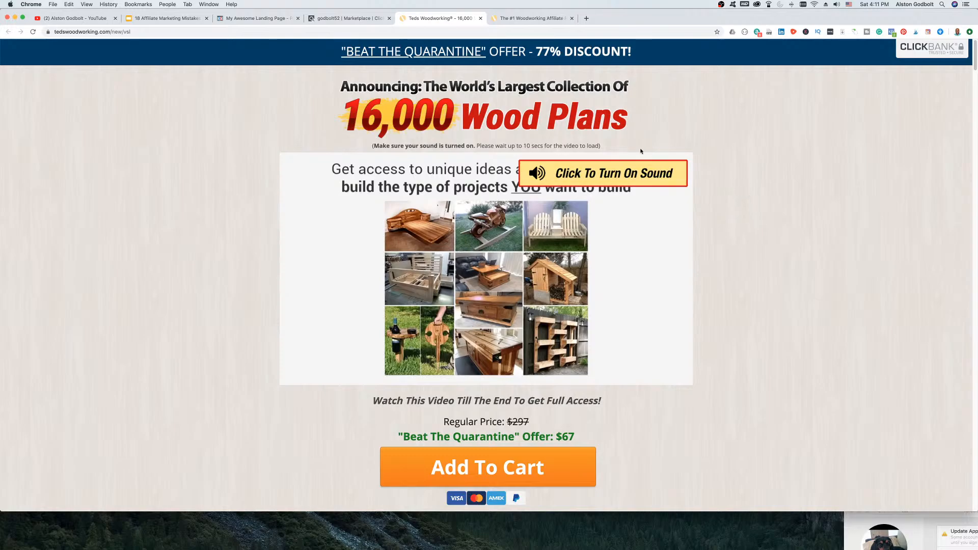
pyautogui.scroll(-7, 421, 267)
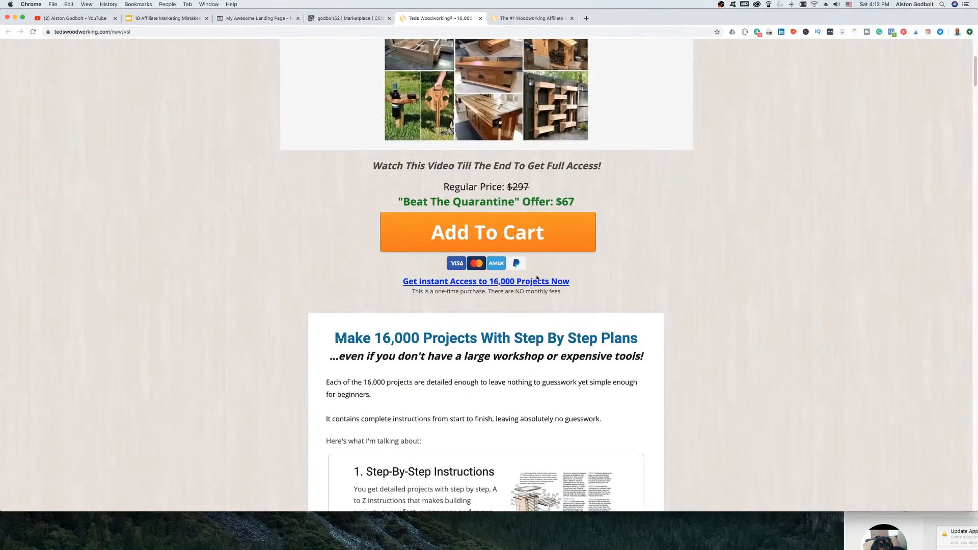
pyautogui.moveTo(356, 230); pyautogui.dragTo(646, 234)
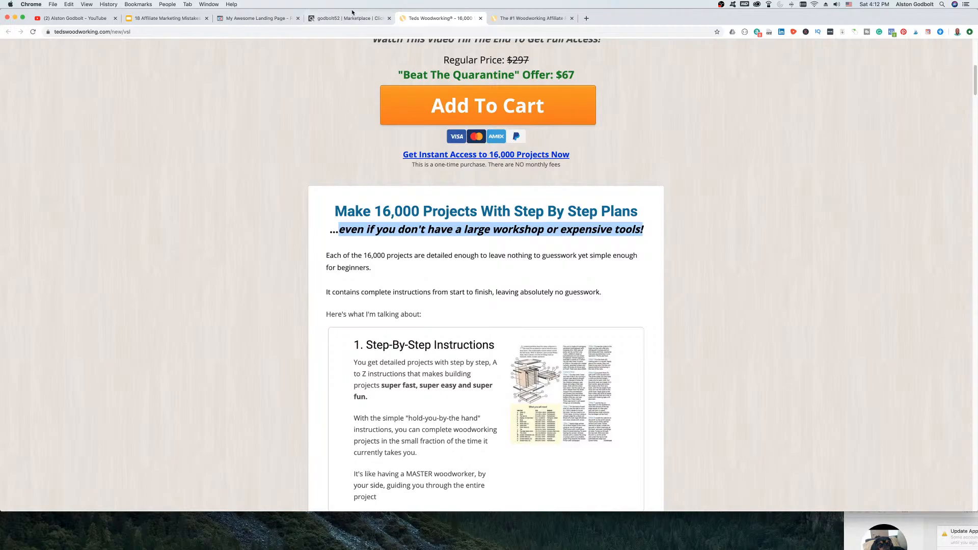
pyautogui.click(516, 19)
pyautogui.click(270, 20)
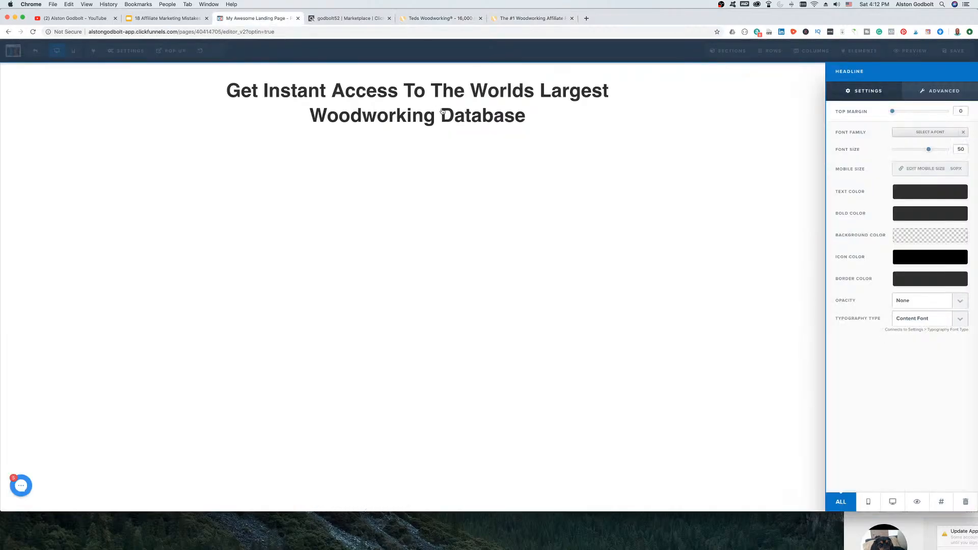
pyautogui.click(443, 125)
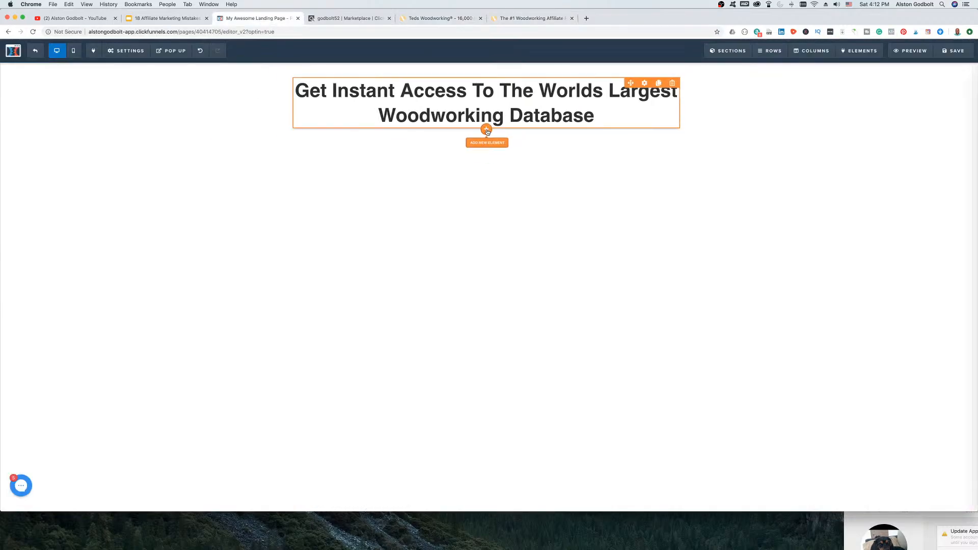
pyautogui.click(487, 130)
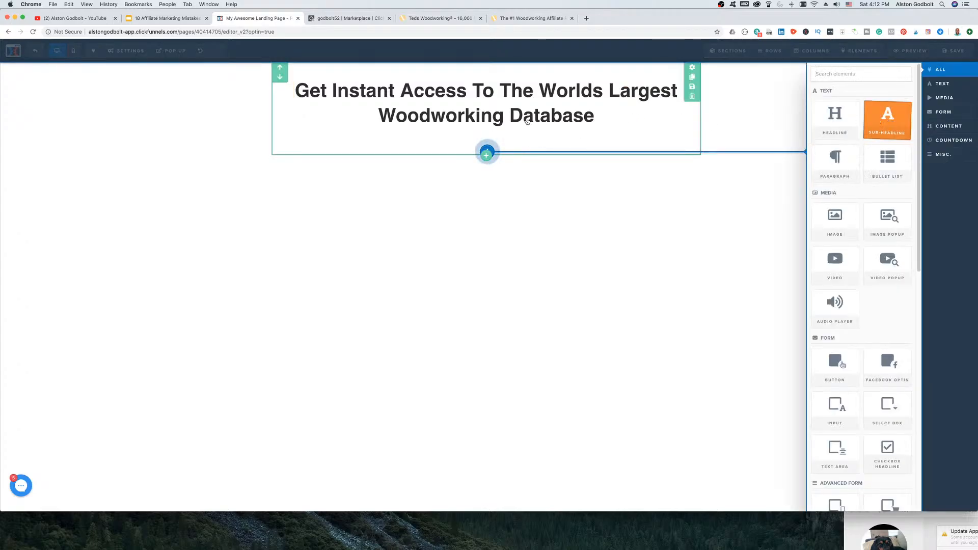
pyautogui.click(890, 123)
pyautogui.doubleClick(494, 139)
pyautogui.tripleClick(495, 141)
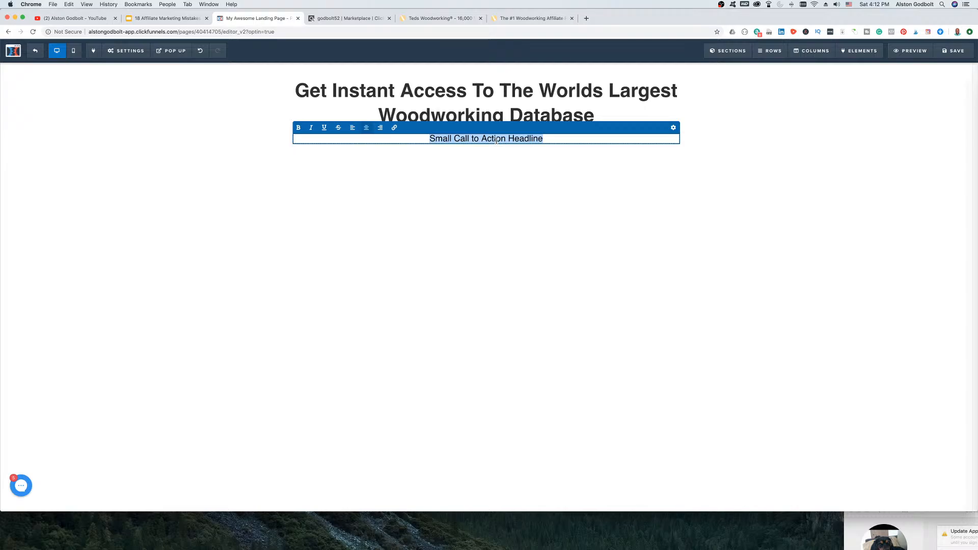
# Step: Recheck the sales page's wording and change the sub-headline text to "16,000 Plans with step-by-step instructions"
pyautogui.click(430, 19)
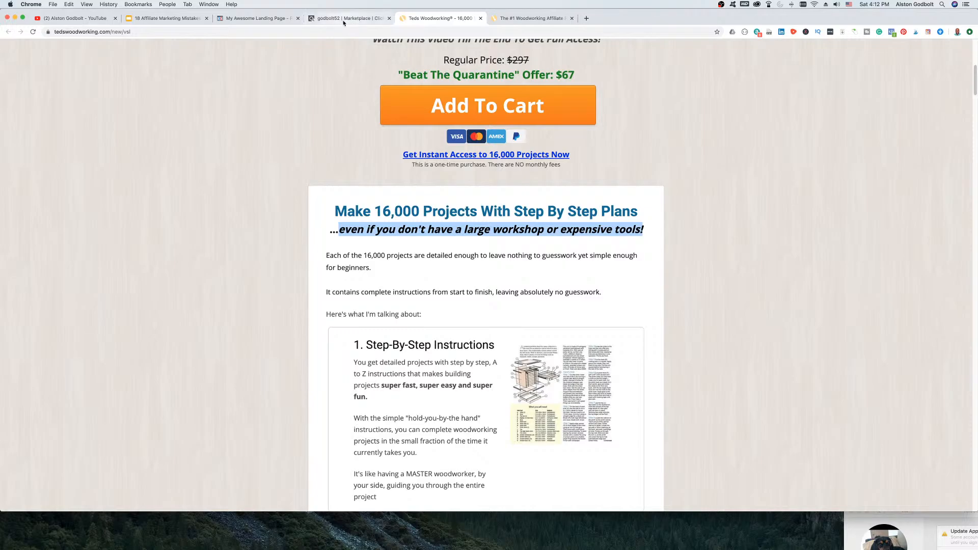
pyautogui.click(255, 18)
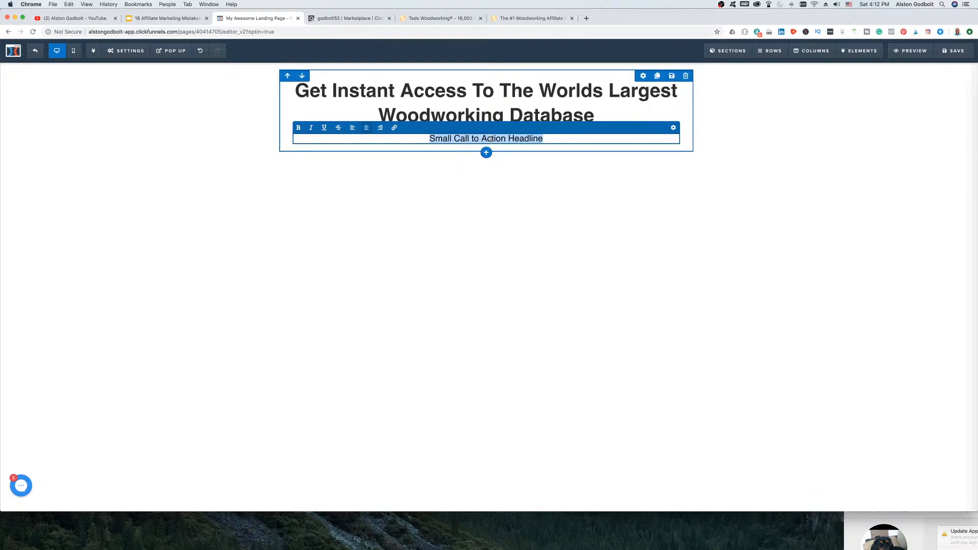
pyautogui.write('16,000 ')
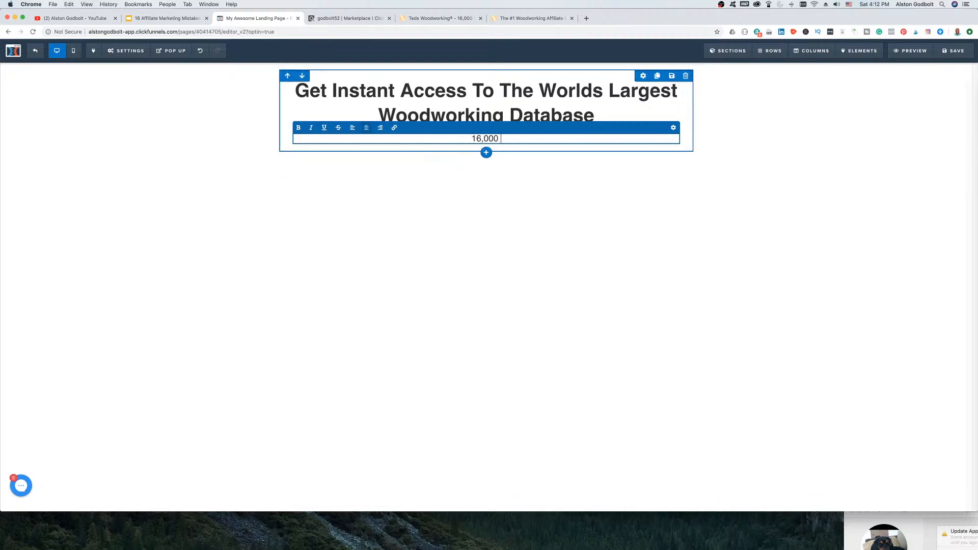
pyautogui.write('Plans with step-bys')
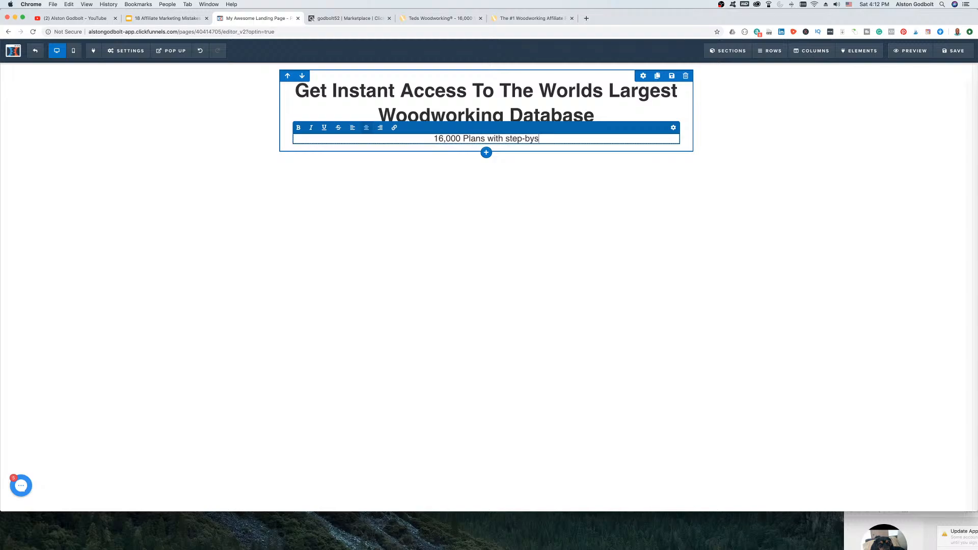
pyautogui.write('tep instr')
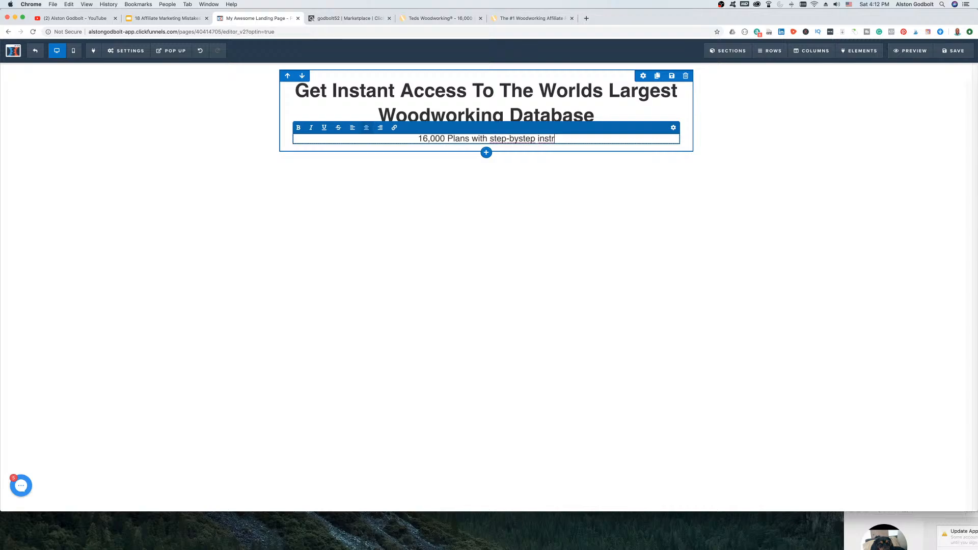
pyautogui.write('uctions')
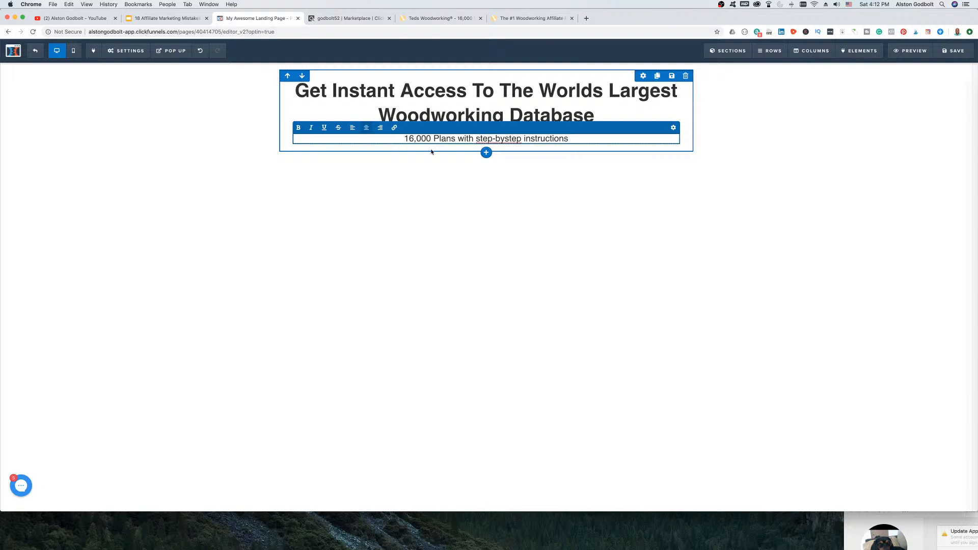
pyautogui.click(508, 140)
pyautogui.write('-')
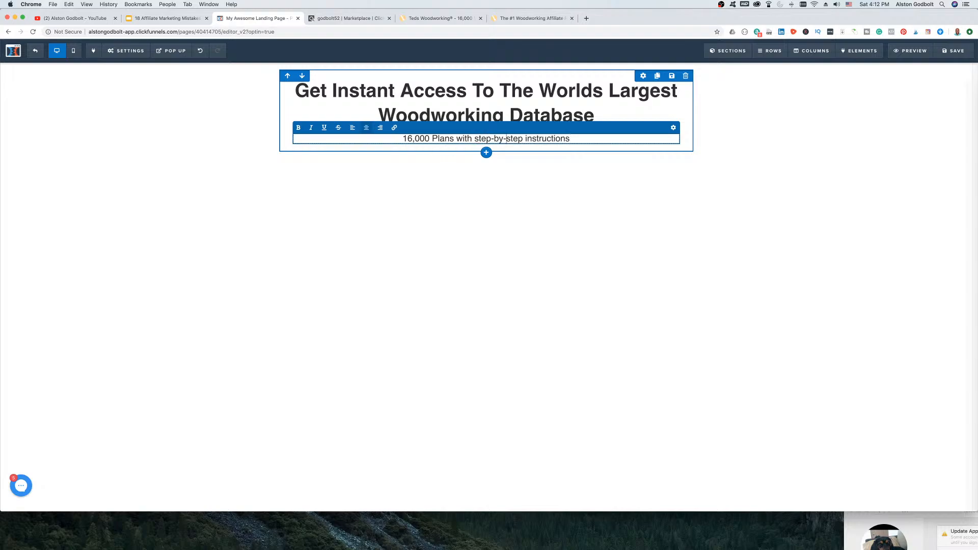
# Step: Add a two-column row below the sub-headline and open the element choices for its left column
pyautogui.click(670, 203)
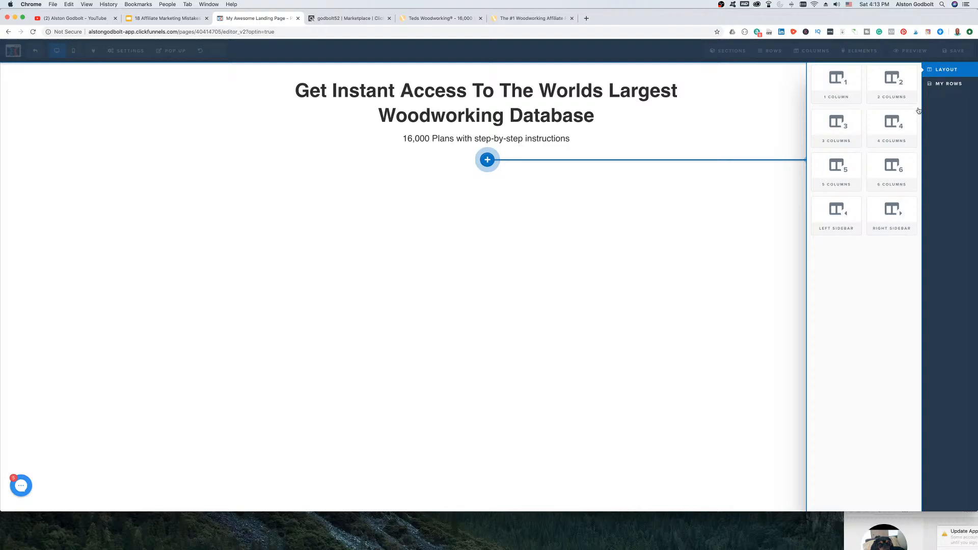
pyautogui.click(906, 82)
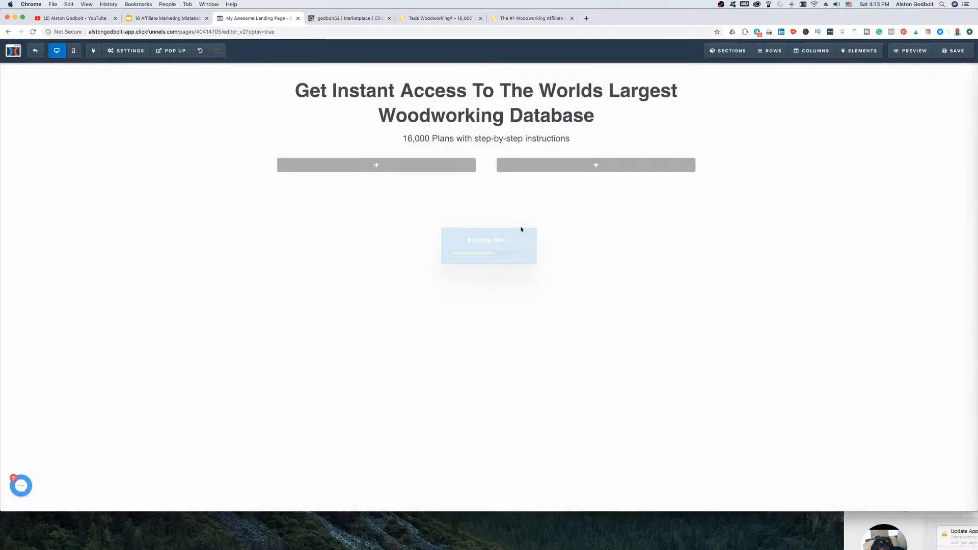
pyautogui.click(386, 165)
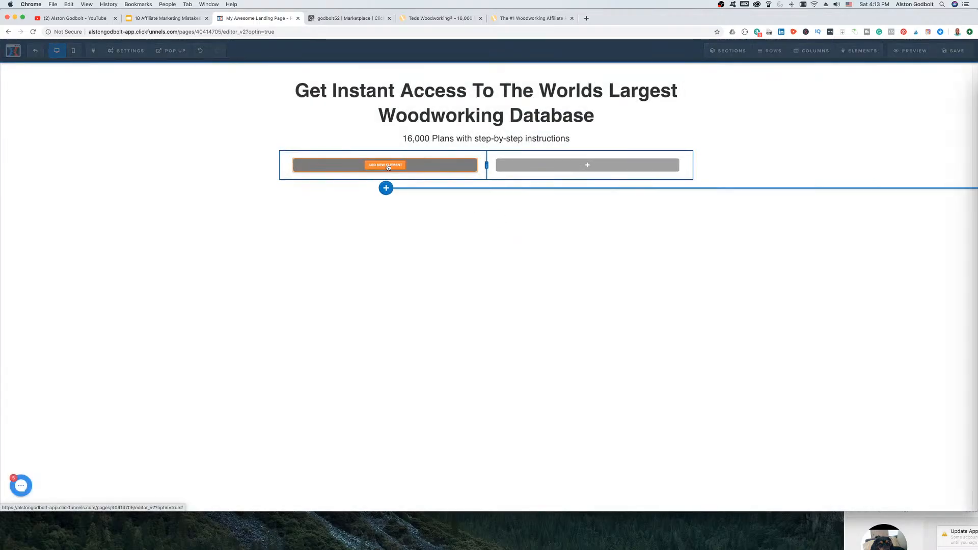
# Step: Examine the product graphics and banners on the TedsWoodworking affiliate resources page for an image suited to the landing page
pyautogui.click(532, 19)
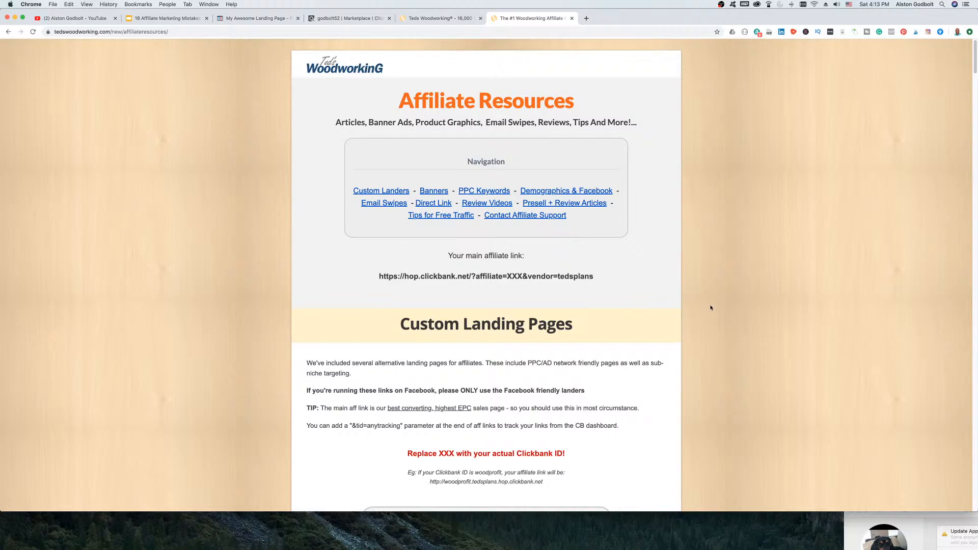
pyautogui.scroll(-15, 711, 308)
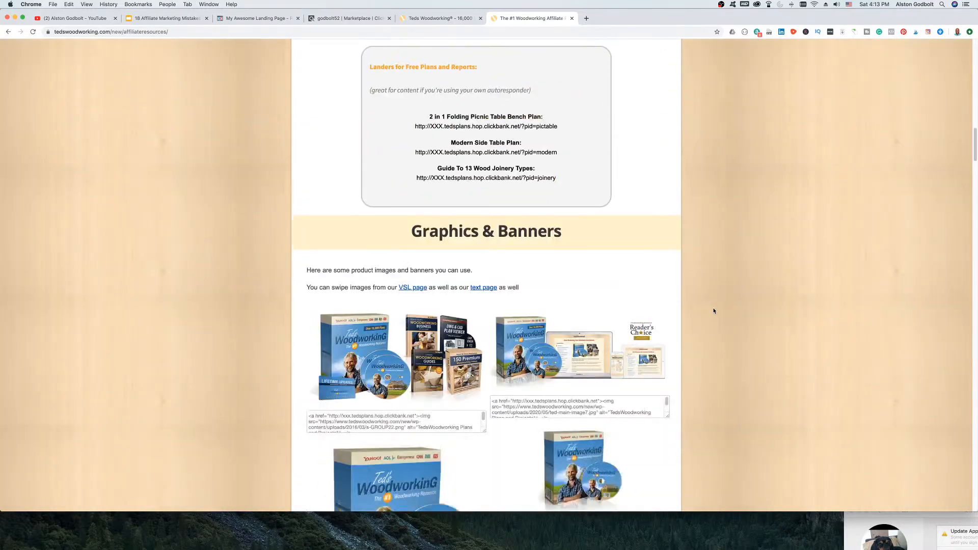
pyautogui.scroll(-5, 714, 311)
pyautogui.scroll(-6, 714, 311)
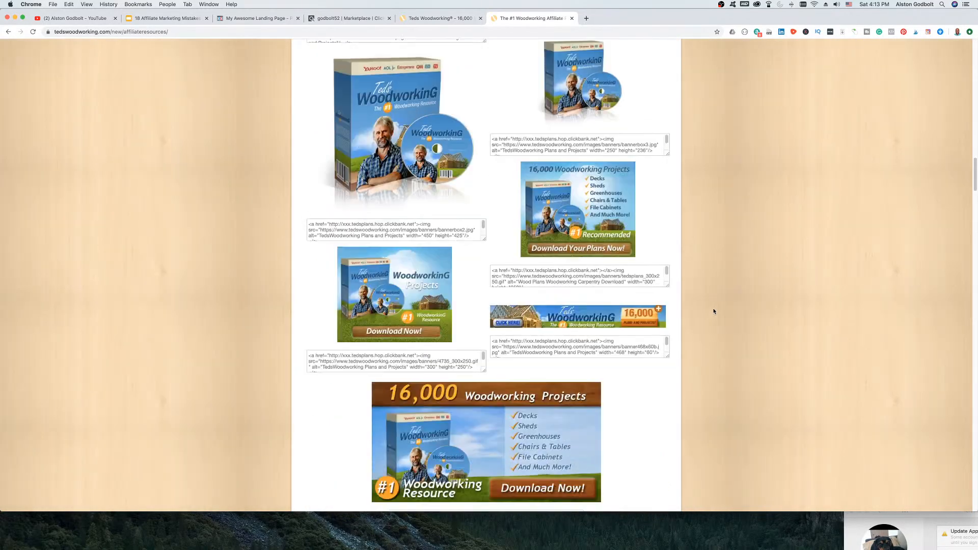
pyautogui.scroll(3, 713, 311)
pyautogui.scroll(-15, 714, 291)
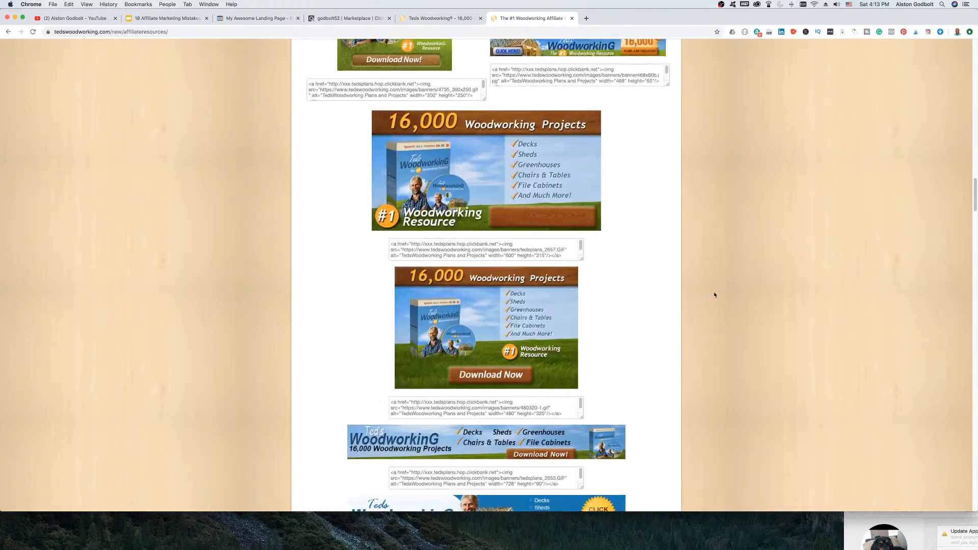
pyautogui.scroll(-5, 717, 298)
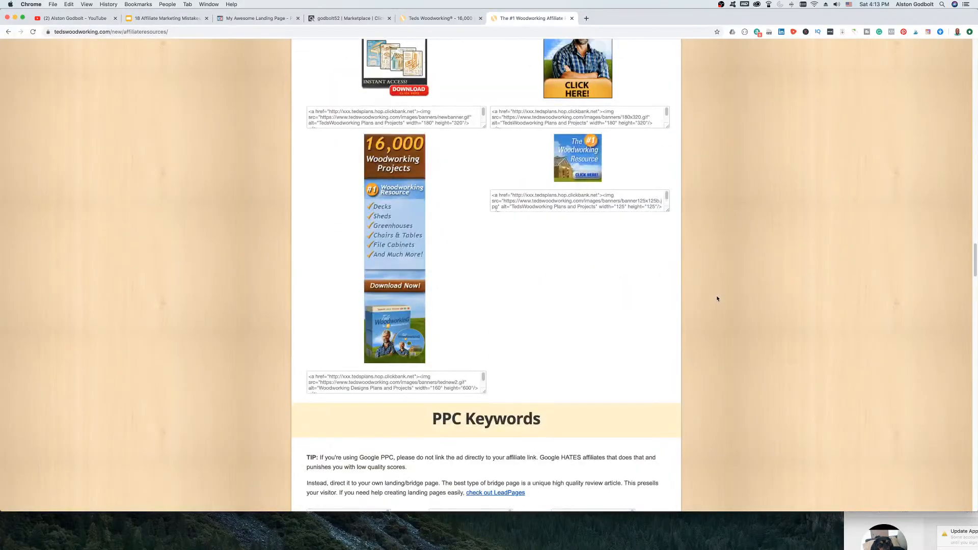
pyautogui.scroll(7, 717, 298)
pyautogui.scroll(-20, 718, 298)
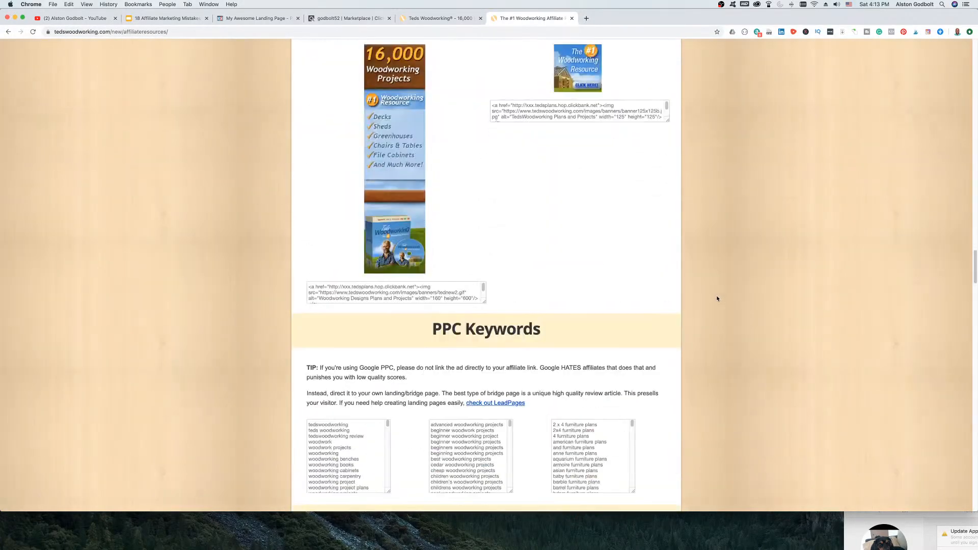
# Step: Examine the affiliate resources page's review videos and product banners for a suitable landing page image
pyautogui.scroll(-15, 718, 298)
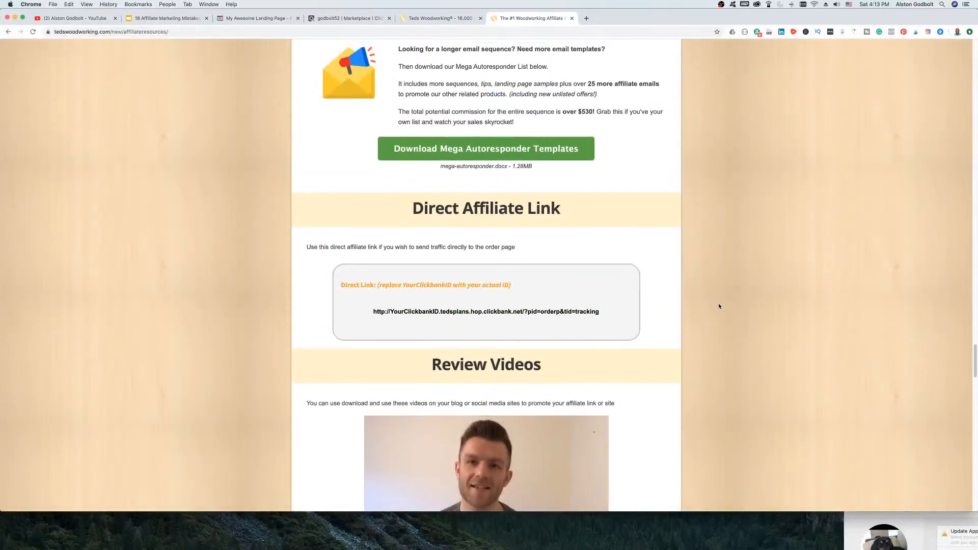
pyautogui.scroll(-5, 719, 306)
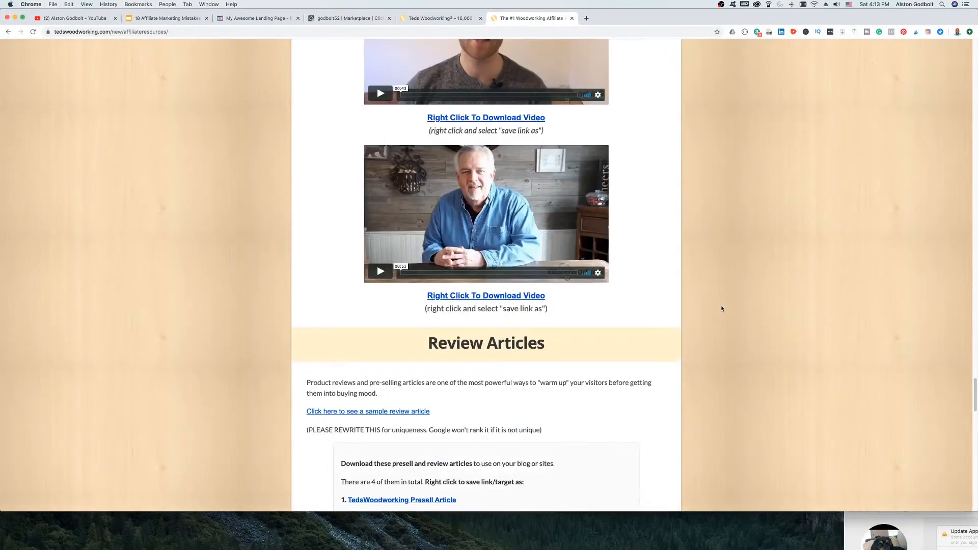
pyautogui.scroll(15, 720, 305)
pyautogui.scroll(20, 723, 307)
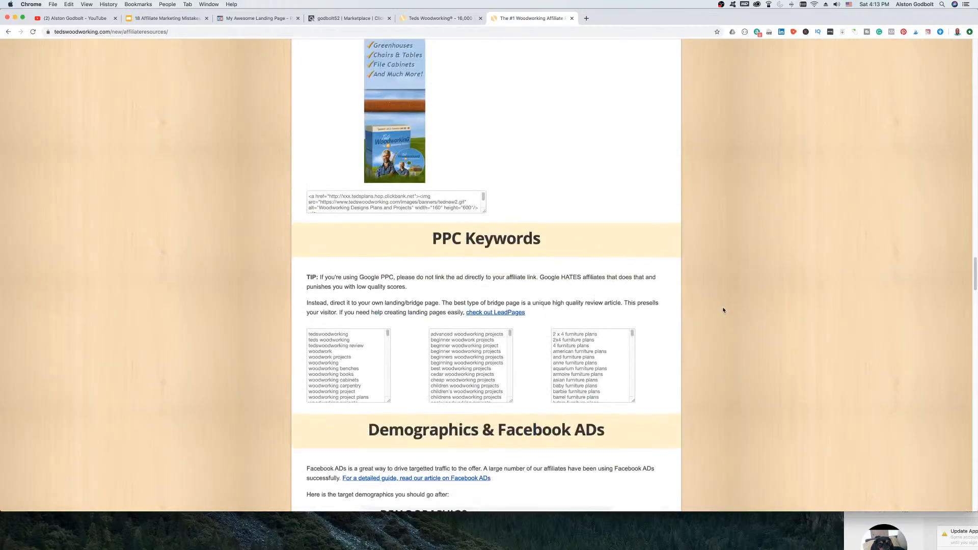
pyautogui.scroll(15, 723, 310)
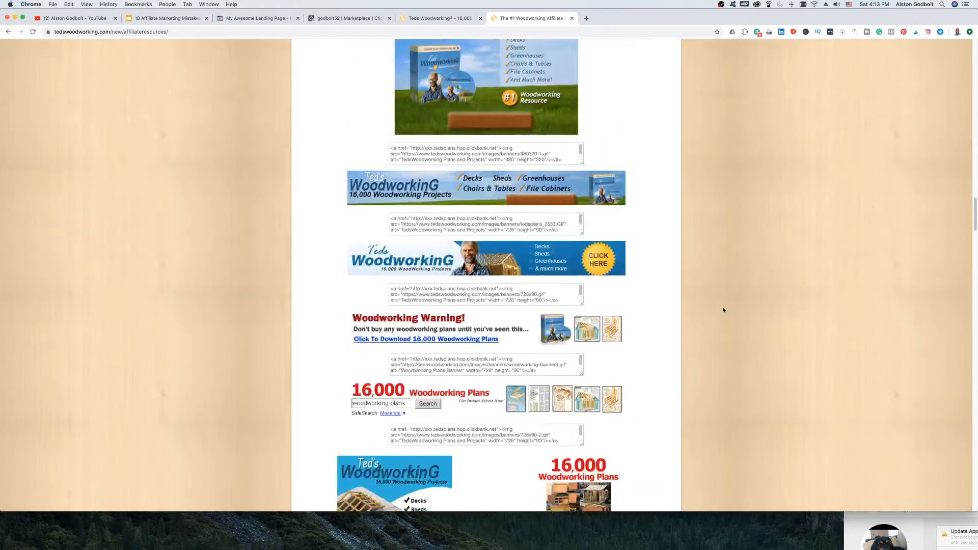
pyautogui.scroll(10, 723, 310)
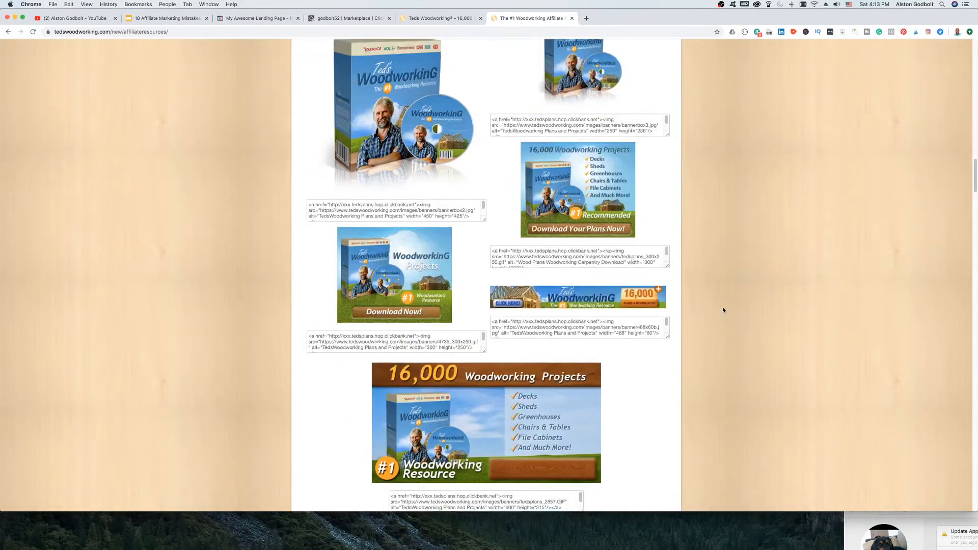
pyautogui.scroll(-1, 722, 309)
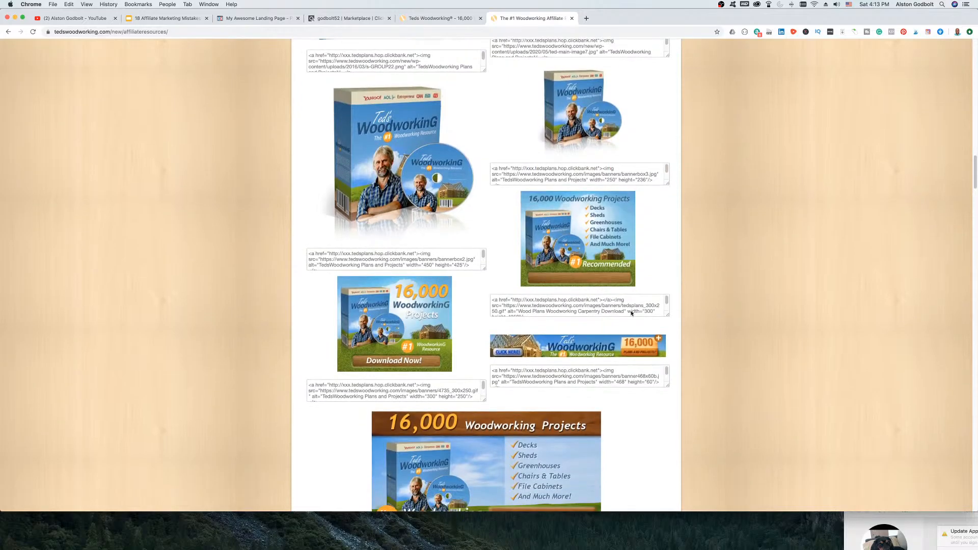
pyautogui.rightClick(368, 327)
pyautogui.click(385, 346)
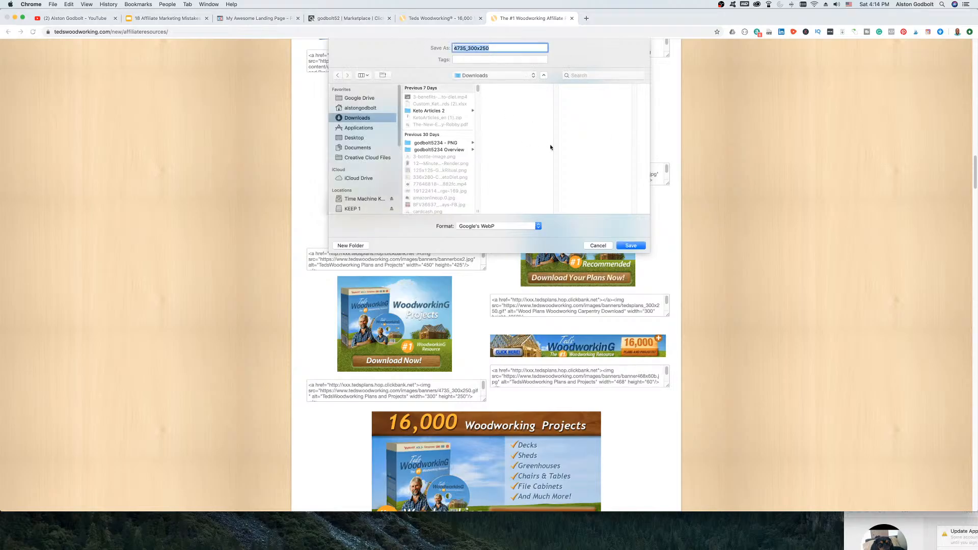
pyautogui.click(598, 245)
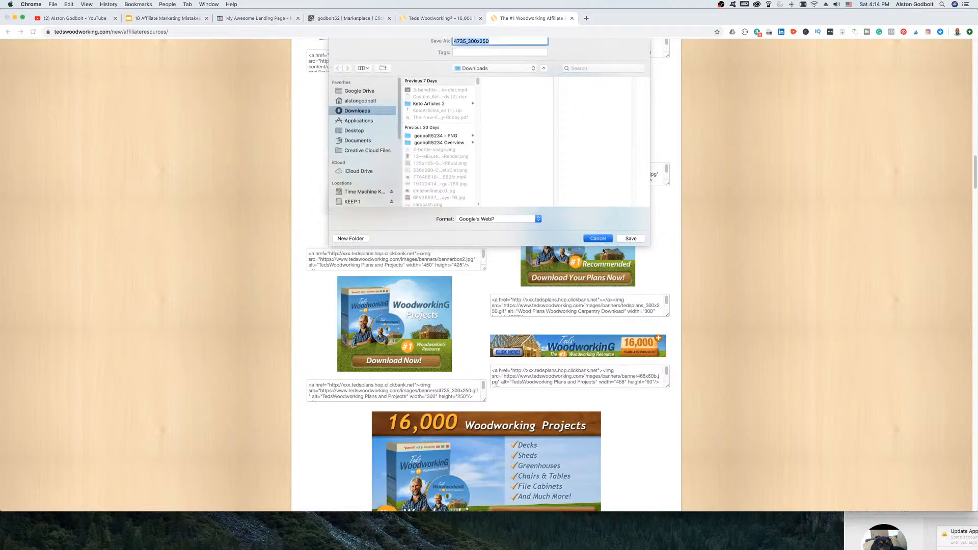
pyautogui.scroll(-4, 538, 357)
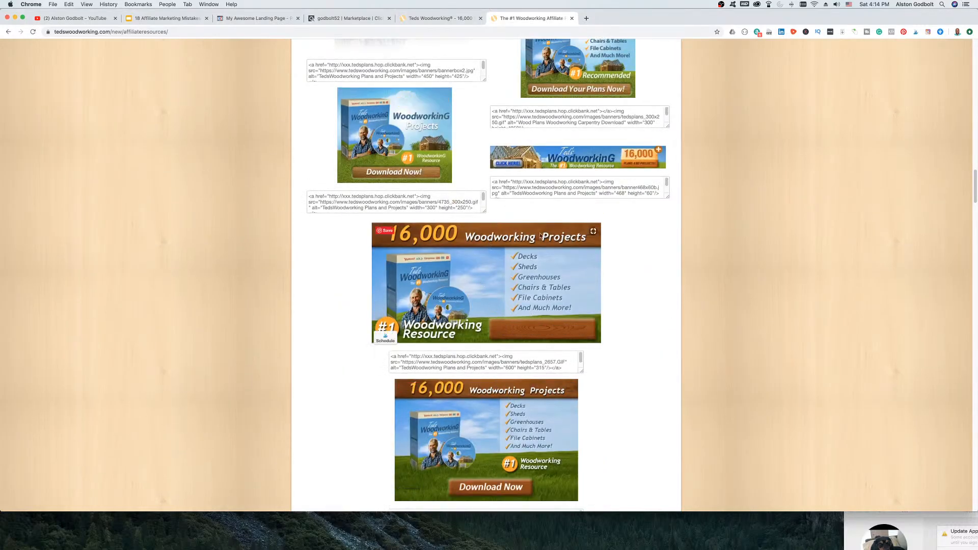
pyautogui.scroll(4, 539, 263)
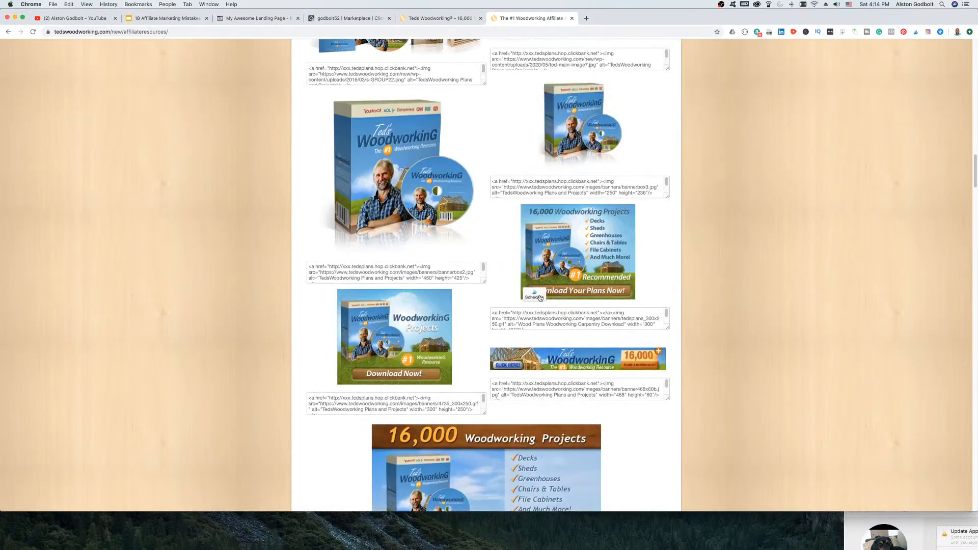
pyautogui.scroll(3, 560, 265)
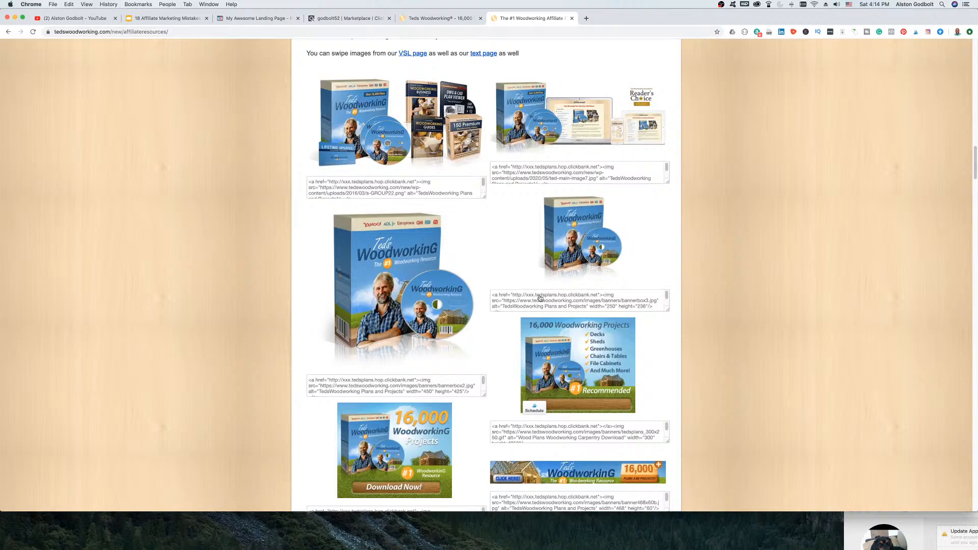
pyautogui.rightClick(586, 236)
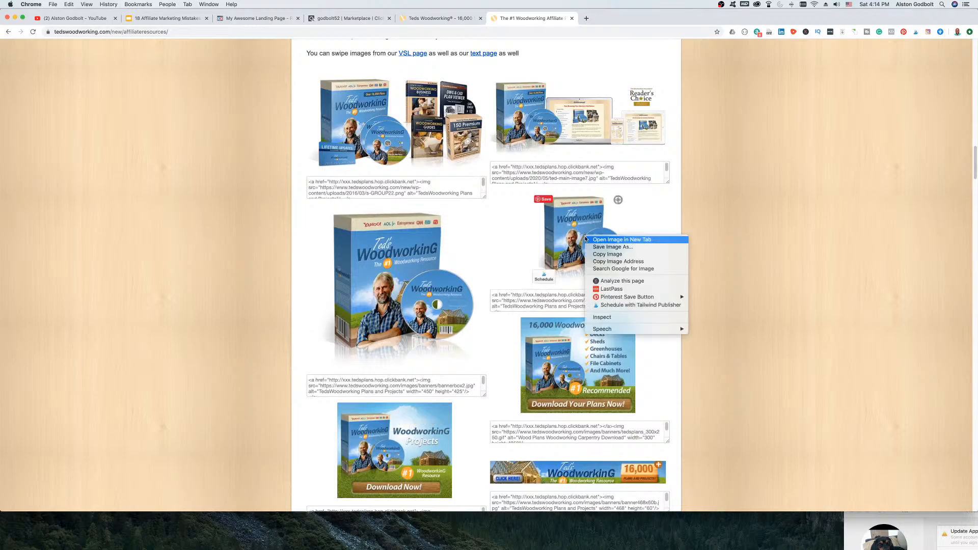
pyautogui.click(665, 250)
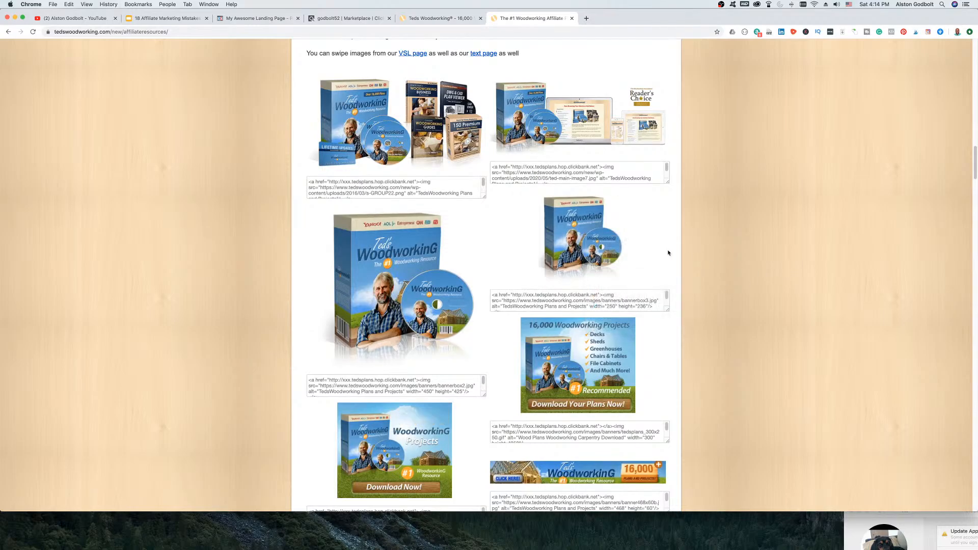
pyautogui.rightClick(564, 227)
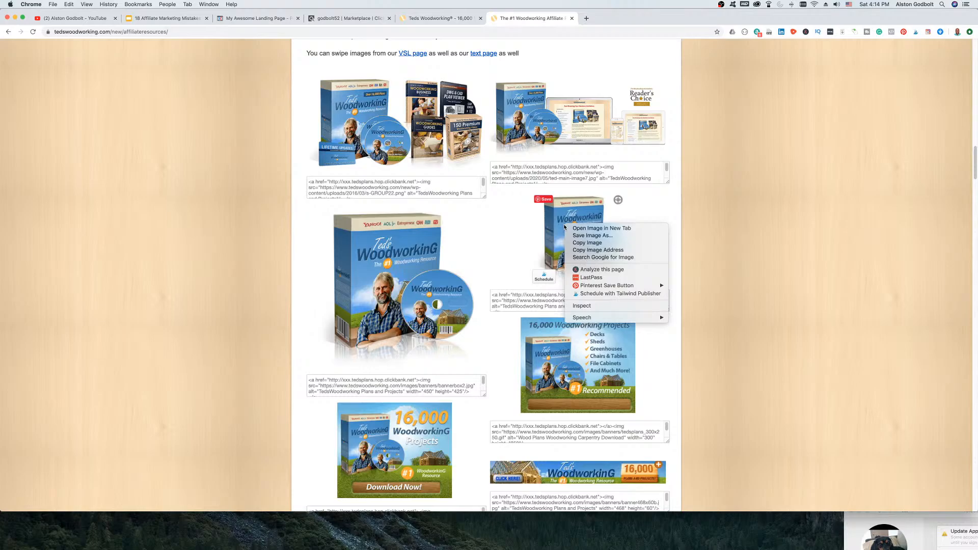
pyautogui.click(587, 242)
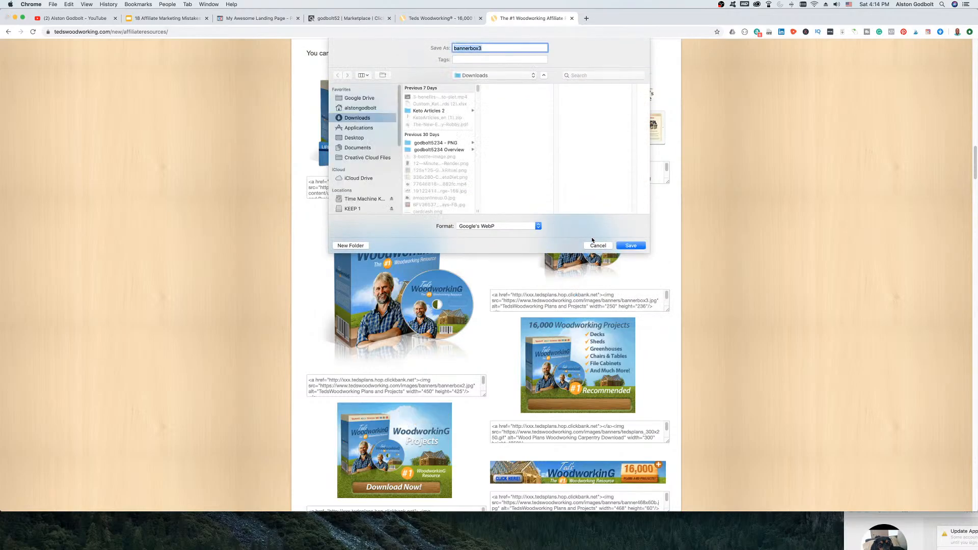
pyautogui.click(598, 247)
pyautogui.scroll(5, 739, 286)
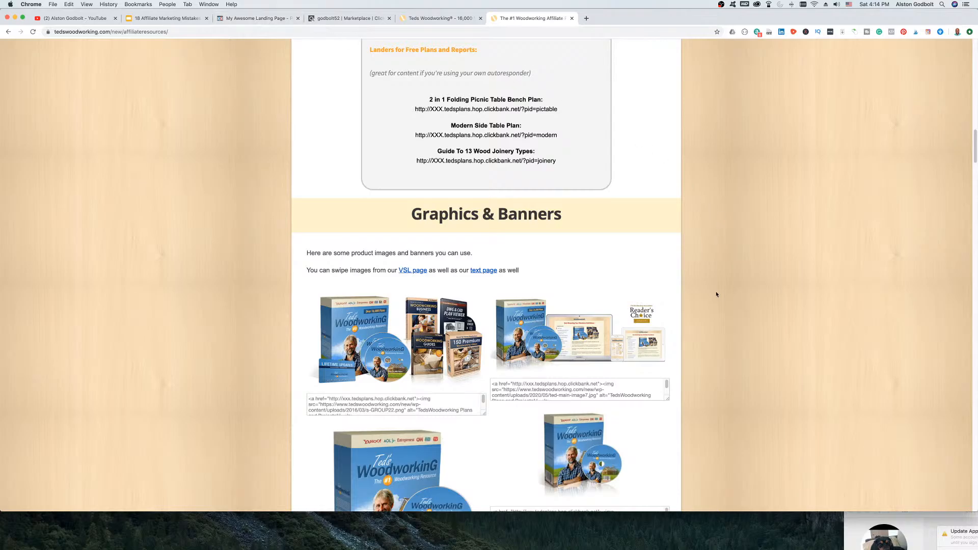
pyautogui.scroll(-5, 726, 293)
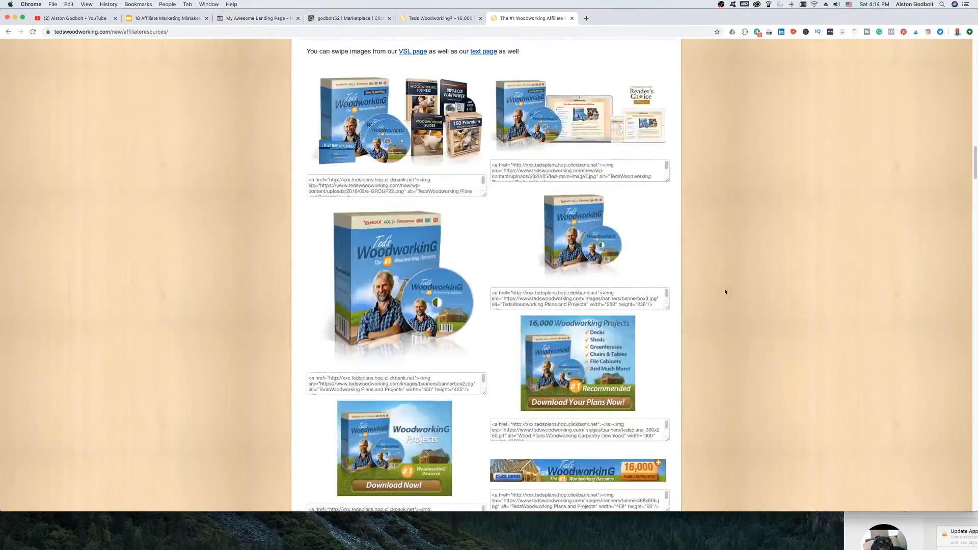
pyautogui.scroll(-3, 725, 292)
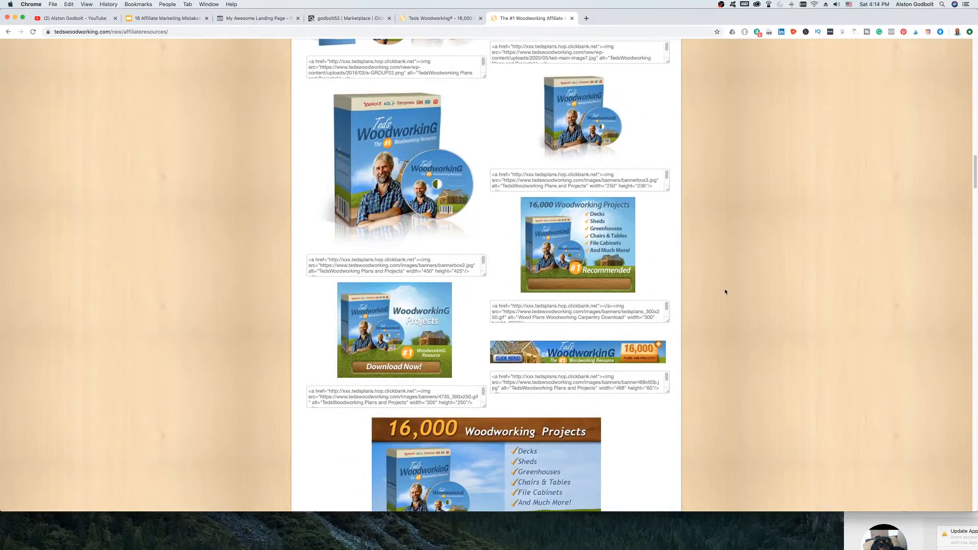
pyautogui.rightClick(409, 318)
pyautogui.click(772, 311)
# Step: Capture a screenshot of the second review video, showing the man in the blue shirt, on the affiliate resources page
pyautogui.scroll(-10, 775, 320)
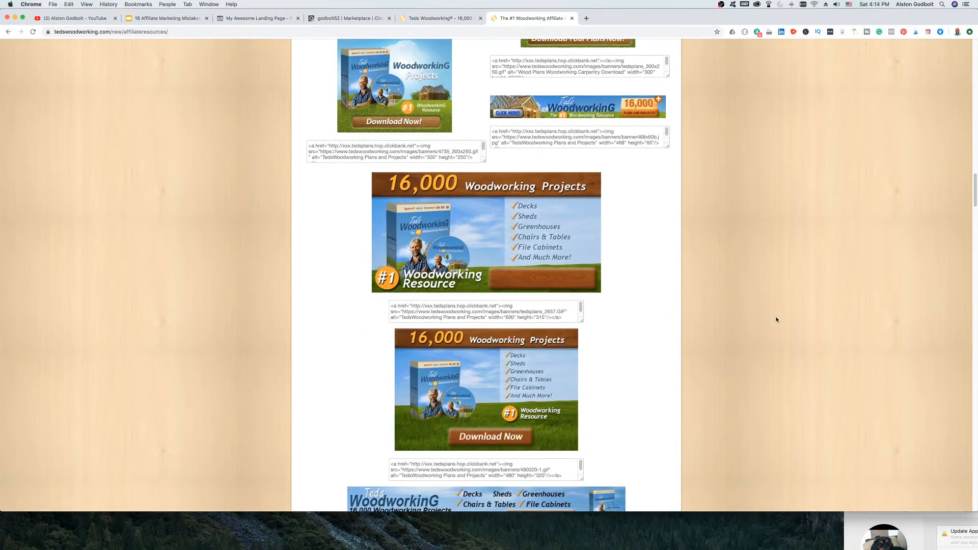
pyautogui.scroll(-15, 776, 320)
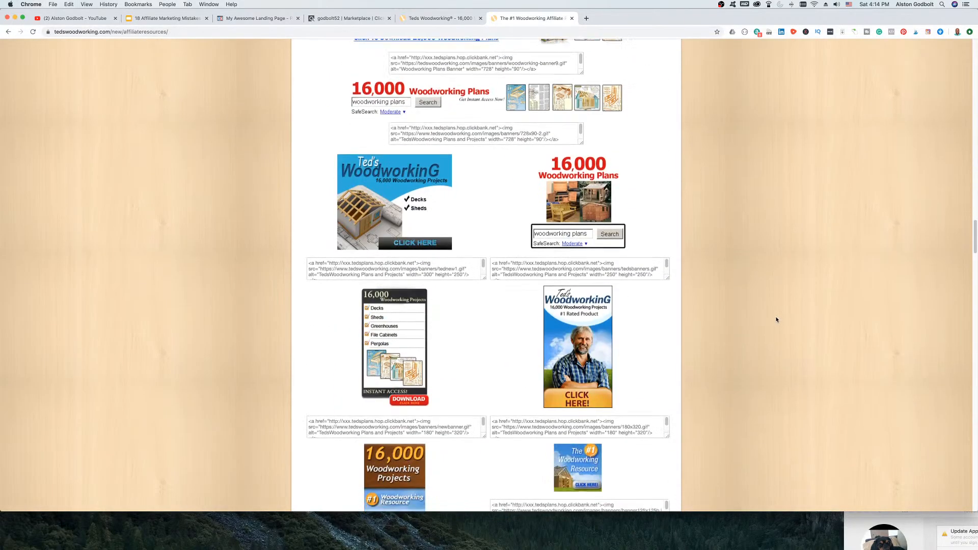
pyautogui.scroll(-18, 776, 319)
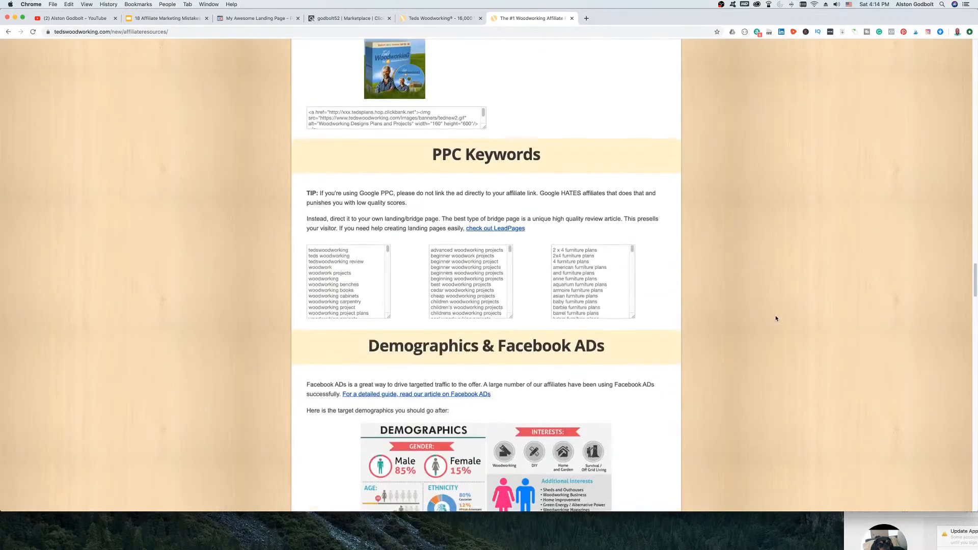
pyautogui.scroll(-20, 776, 318)
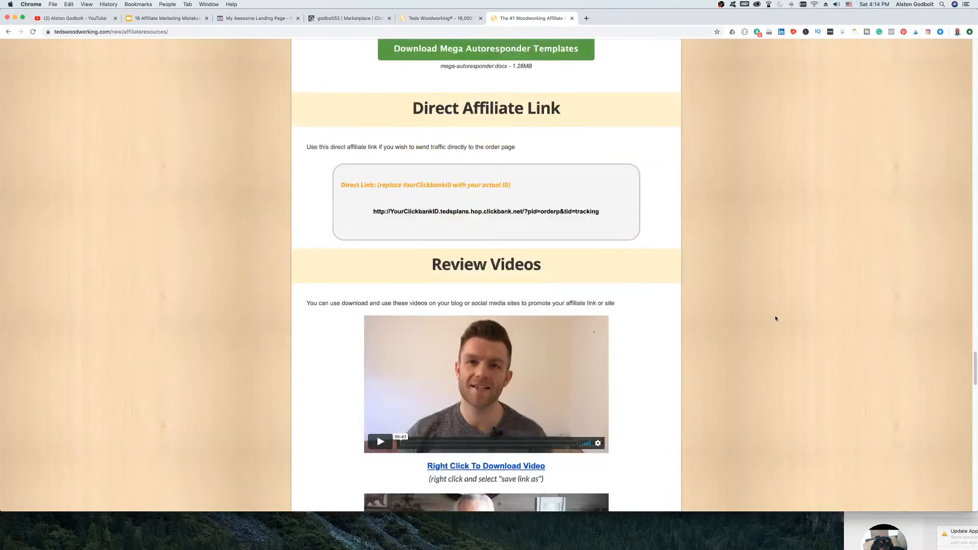
pyautogui.scroll(-4, 776, 318)
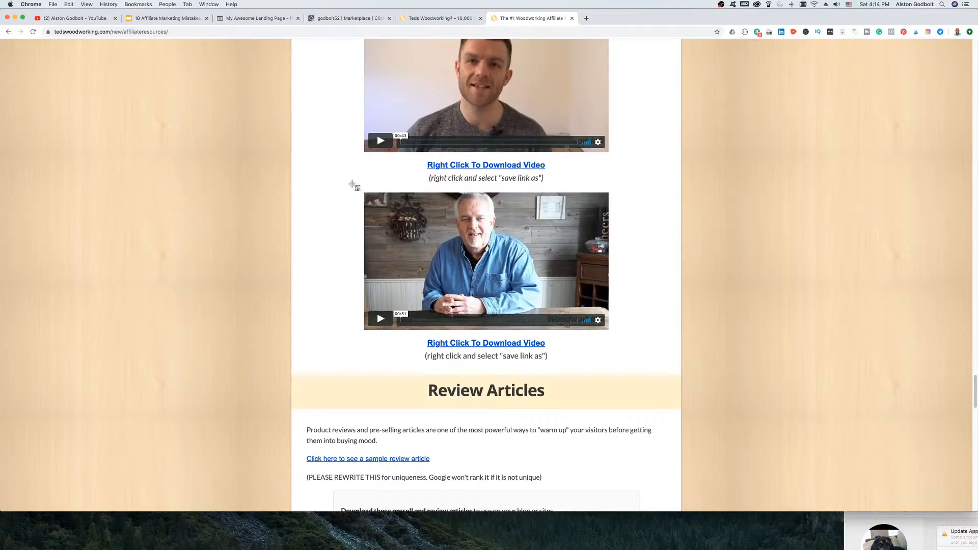
pyautogui.moveTo(352, 183); pyautogui.dragTo(626, 344)
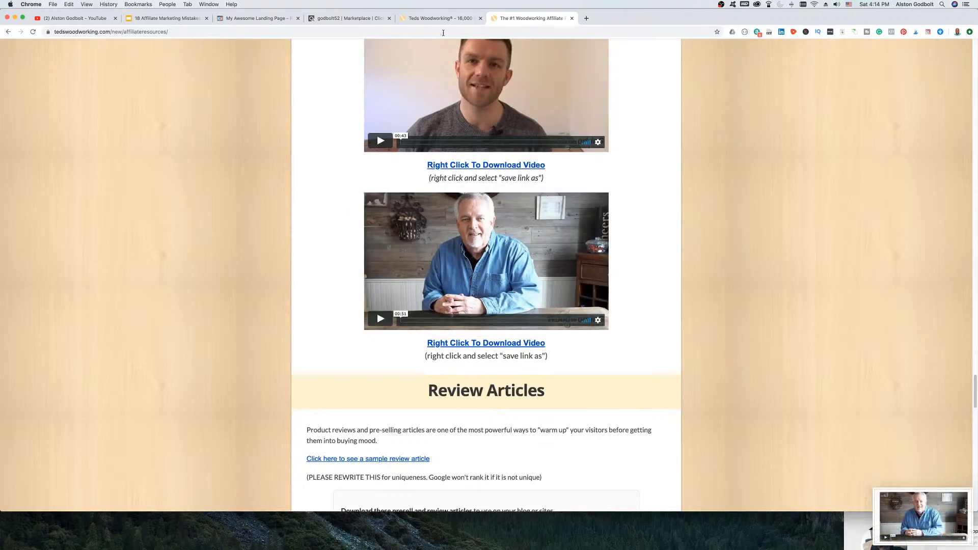
# Step: Return to the ClickFunnels landing page and add an image element to the left column below the sub-headline
pyautogui.click(261, 18)
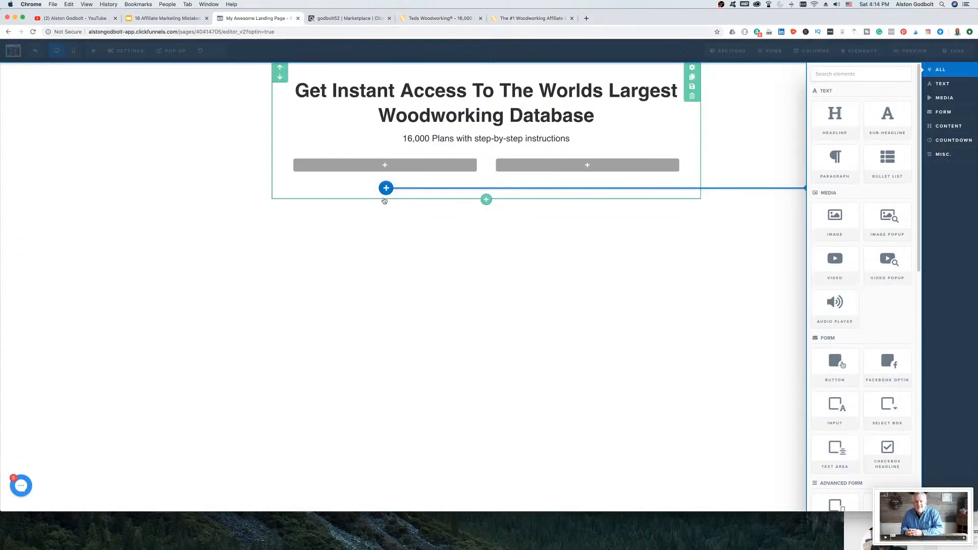
pyautogui.click(389, 168)
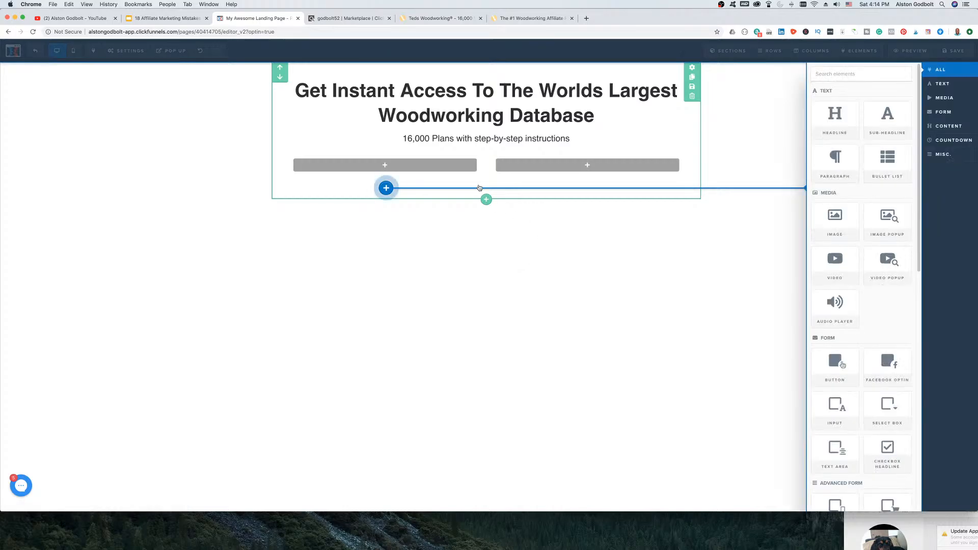
pyautogui.click(833, 217)
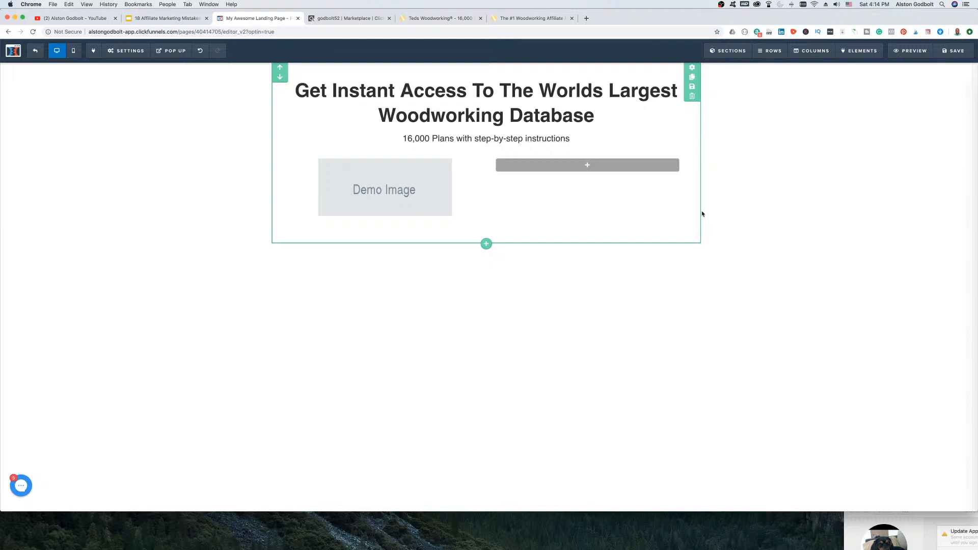
# Step: Upload "Screen Shot 2020-06-20 at 4.14.46 PM" from the Desktop and use it to replace the demo image
pyautogui.click(411, 210)
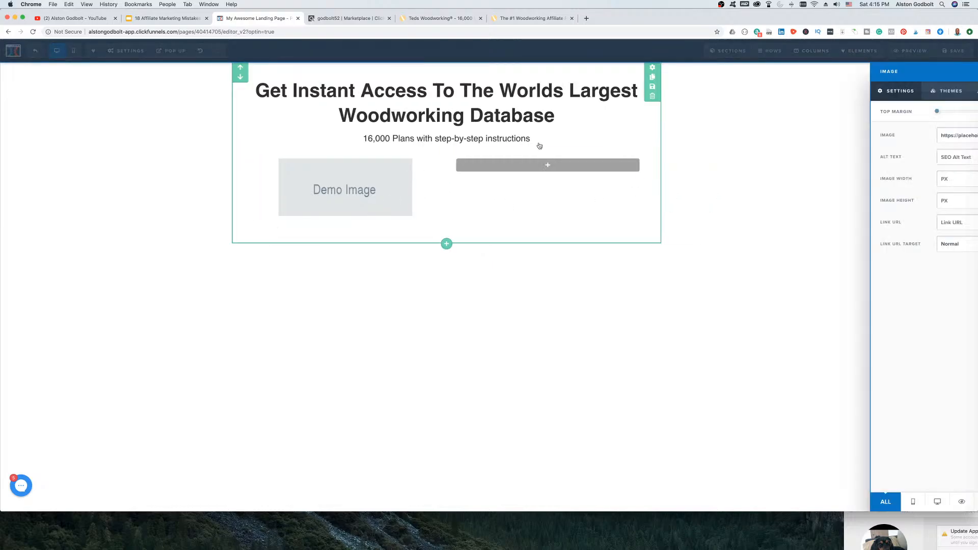
pyautogui.click(943, 138)
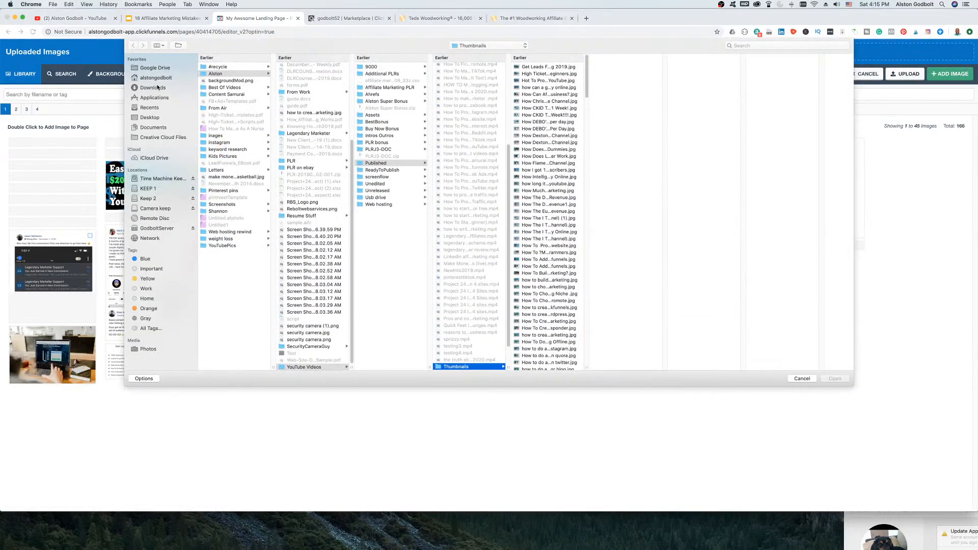
pyautogui.click(153, 118)
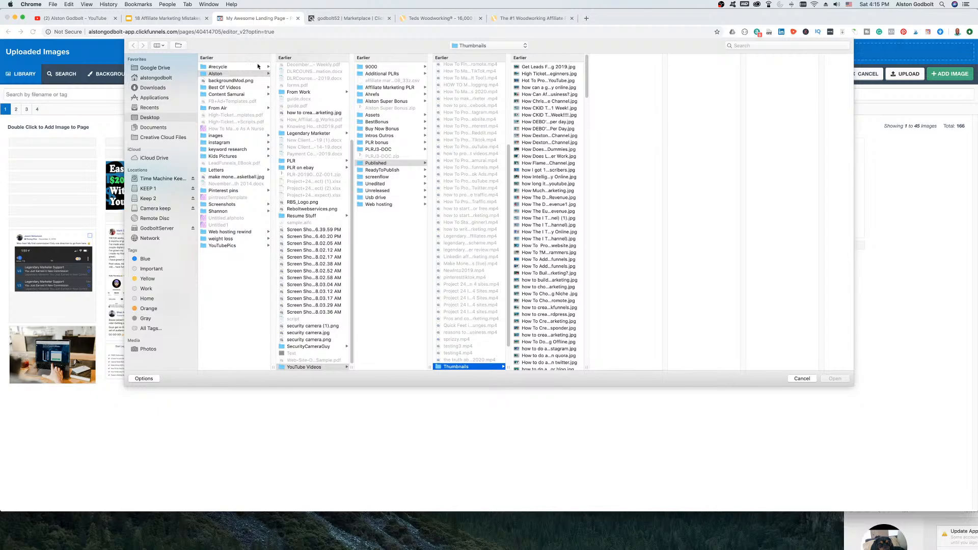
pyautogui.click(237, 74)
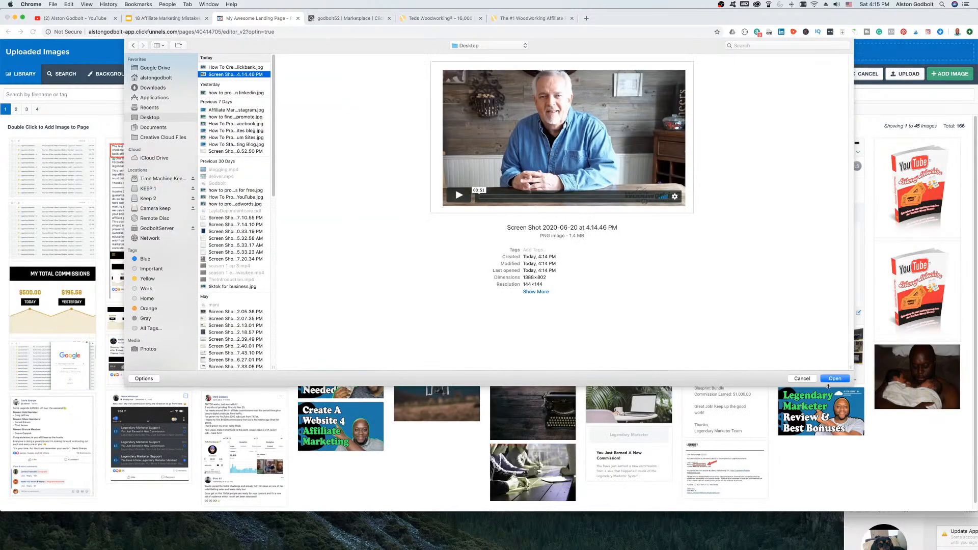
pyautogui.click(846, 379)
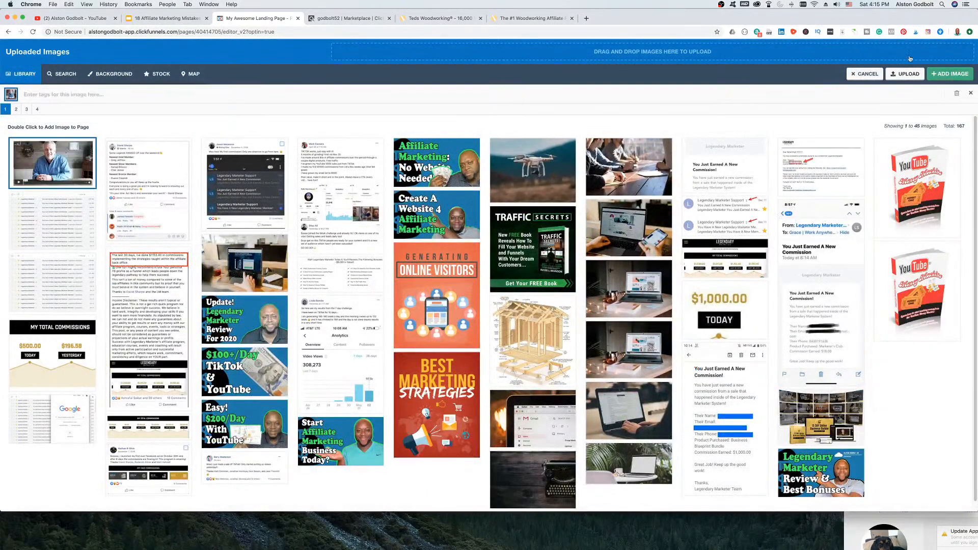
pyautogui.click(946, 74)
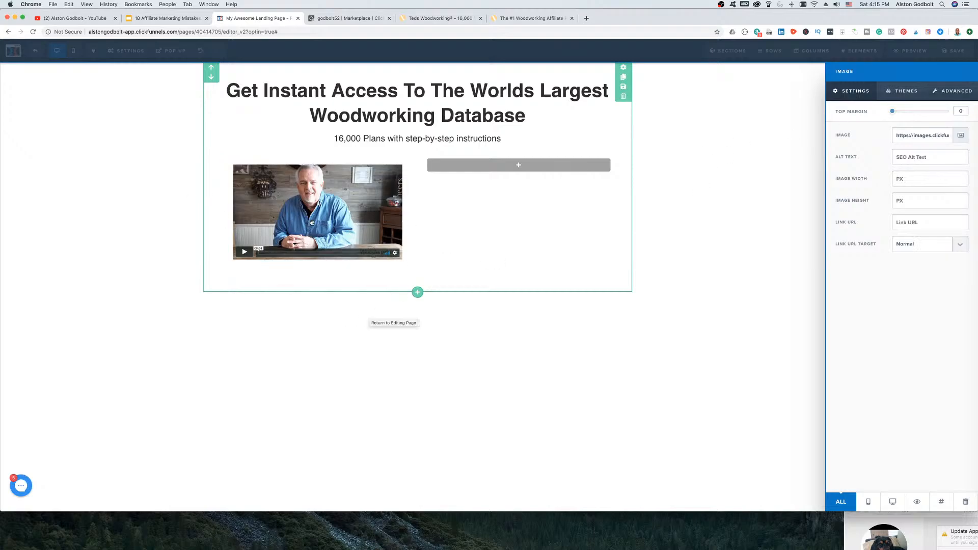
# Step: Examine the Facebook ads demographics and targeting guidelines, including the age and gender group, on the affiliate resources page
pyautogui.click(441, 19)
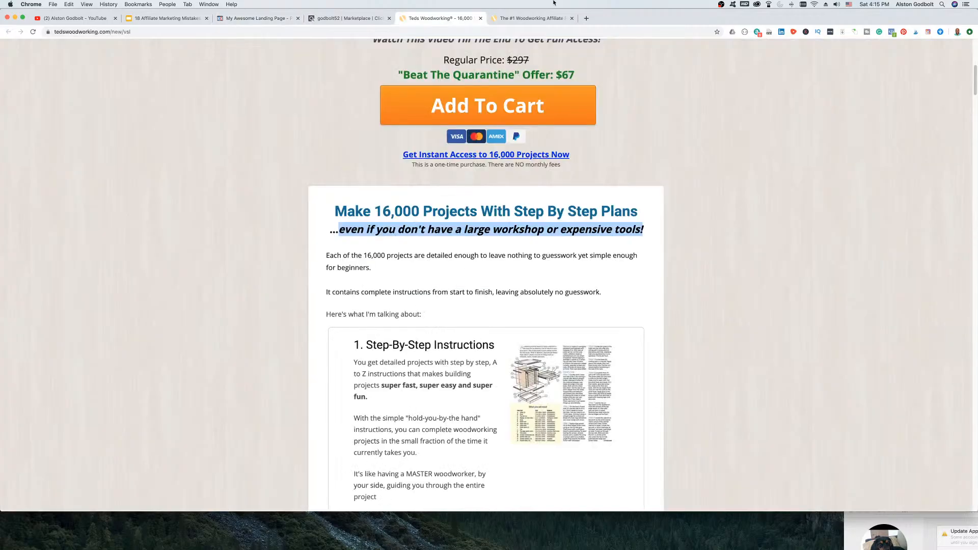
pyautogui.click(534, 19)
pyautogui.scroll(-10, 486, 327)
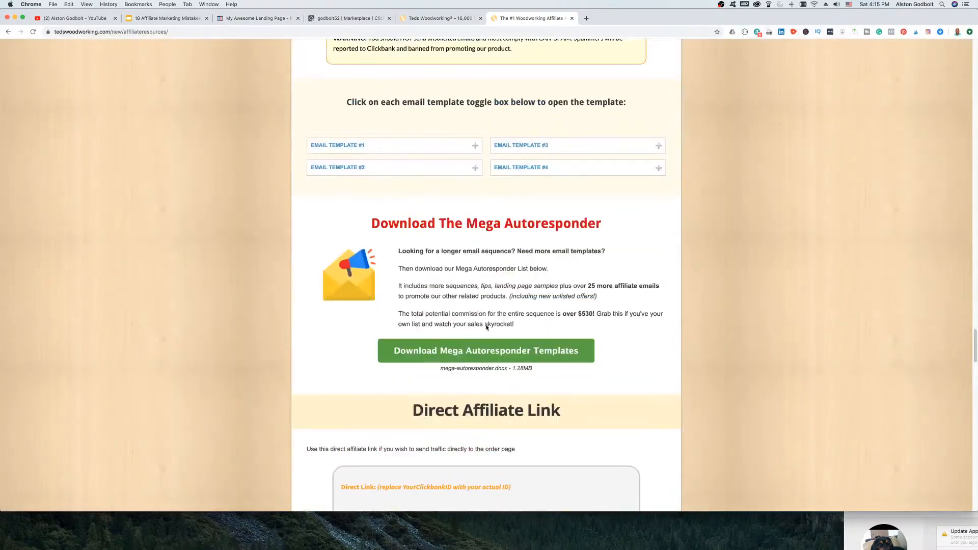
pyautogui.scroll(10, 487, 328)
pyautogui.scroll(-3, 486, 327)
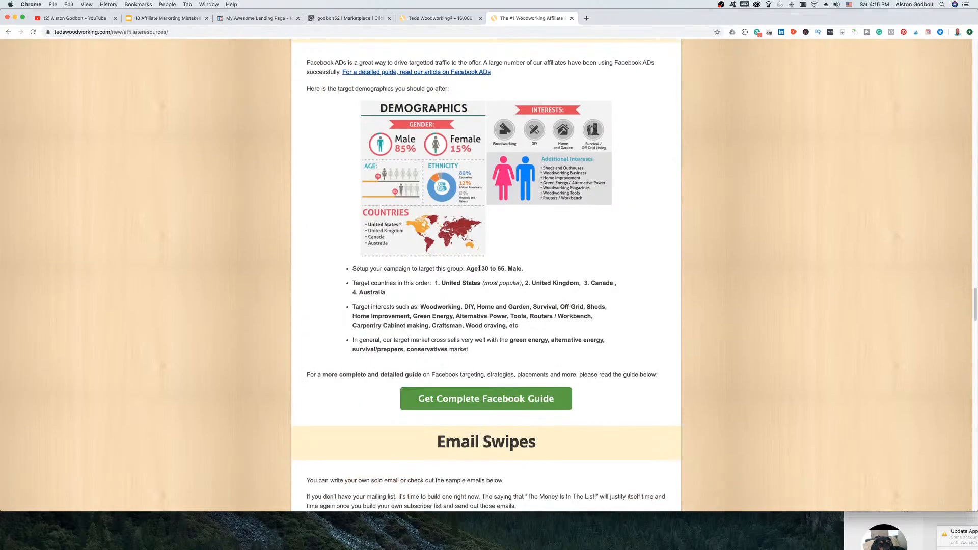
pyautogui.moveTo(480, 268); pyautogui.dragTo(523, 269)
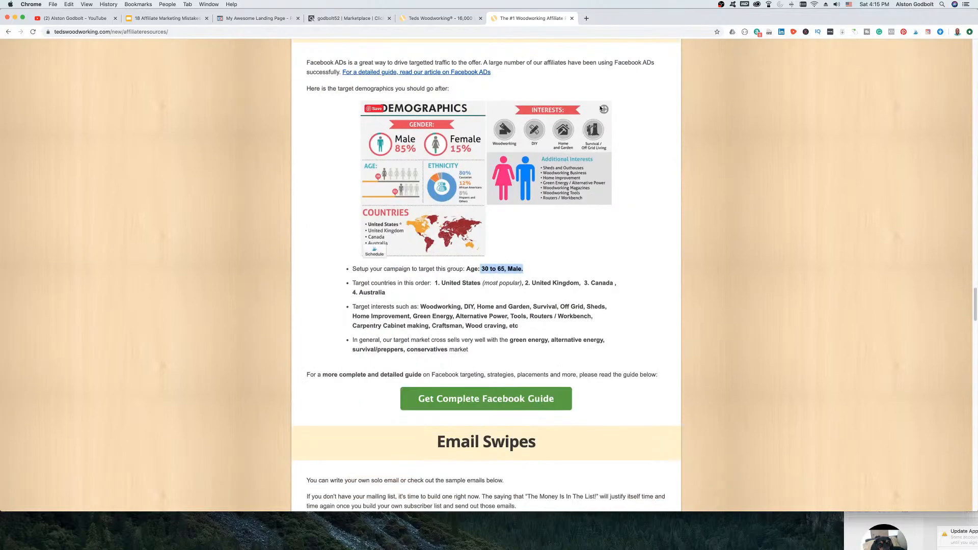
# Step: Return to the ClickFunnels landing page and add a paragraph element to the empty column beside the video image
pyautogui.click(247, 20)
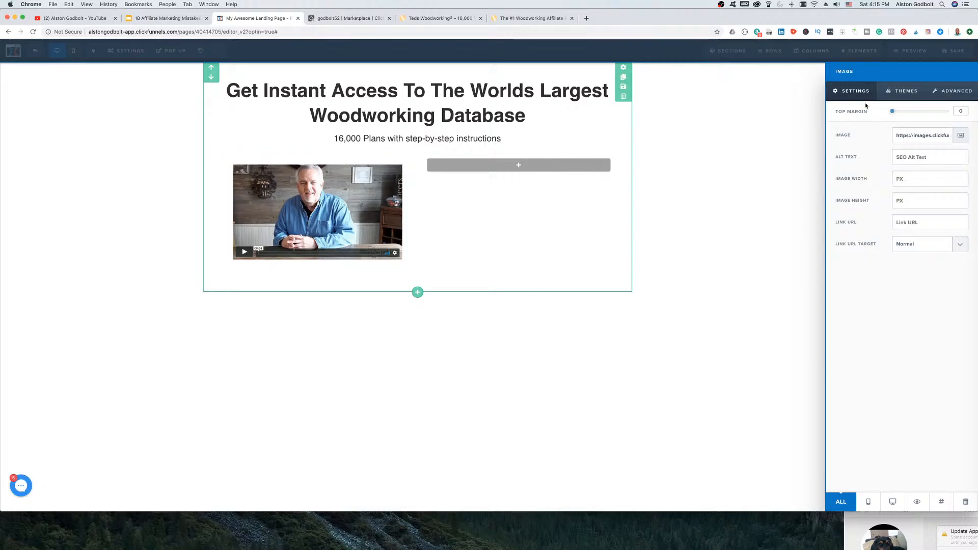
pyautogui.click(575, 166)
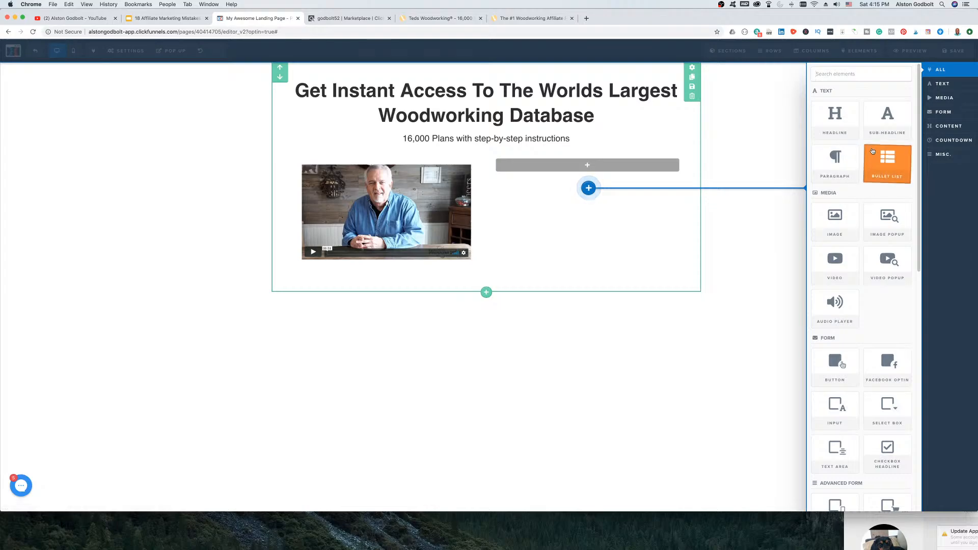
pyautogui.moveTo(630, 172); pyautogui.dragTo(630, 173)
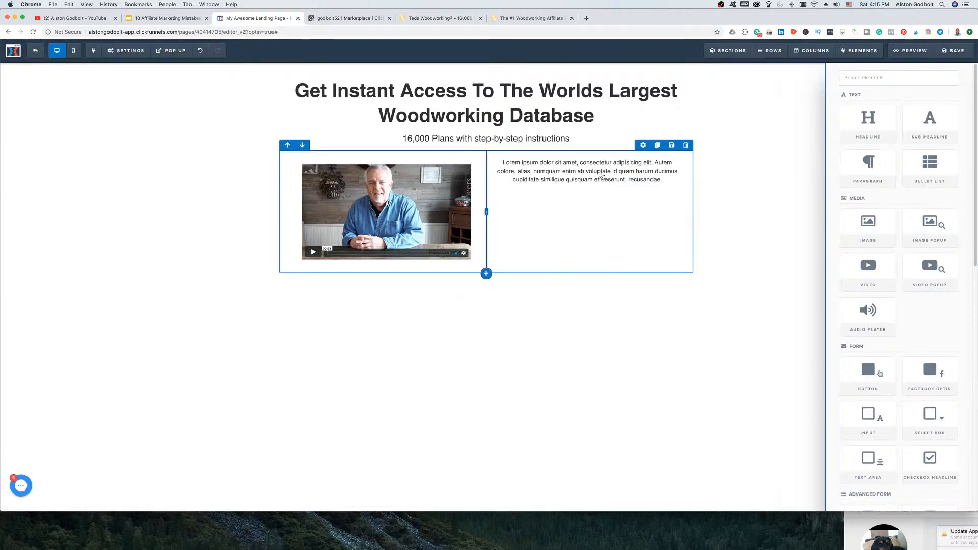
# Step: Replace the paragraph's placeholder text with "Enter Your Email below to access these step by step plans"
pyautogui.click(576, 171)
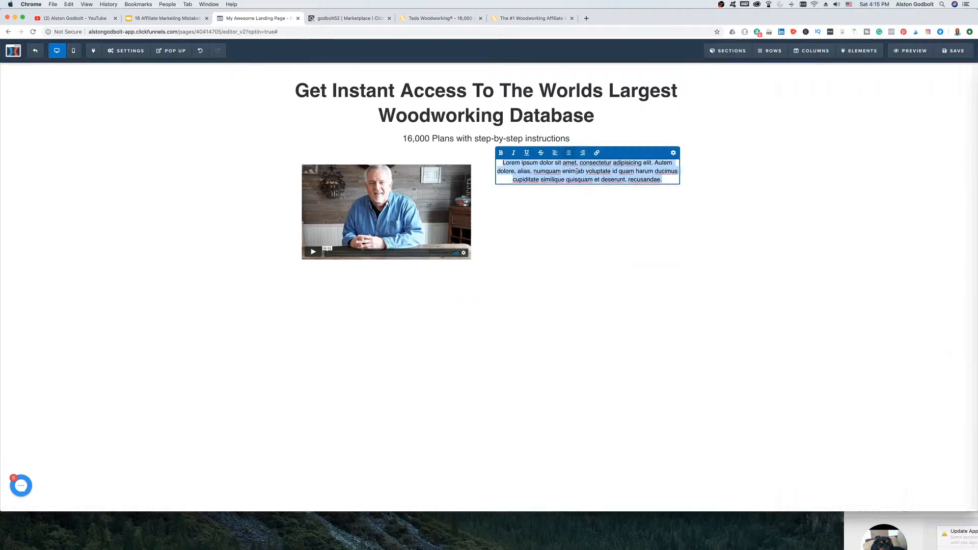
pyautogui.write('Ent')
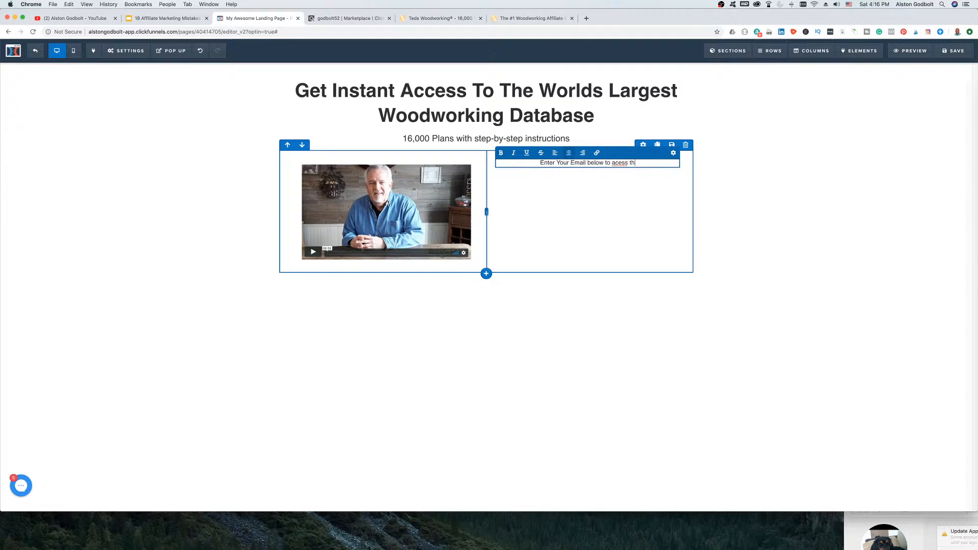
pyautogui.write('ese step by step p')
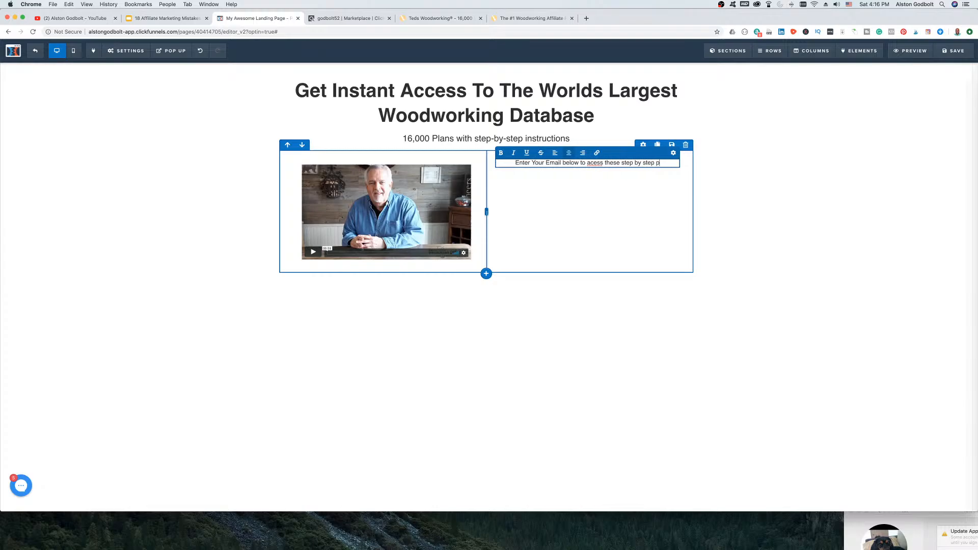
pyautogui.write('lans')
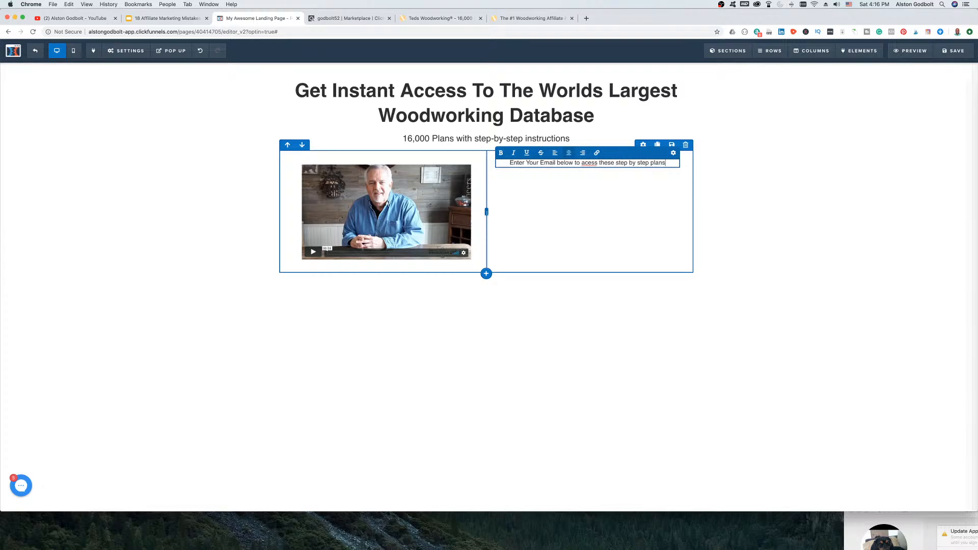
pyautogui.click(589, 163)
pyautogui.write('c')
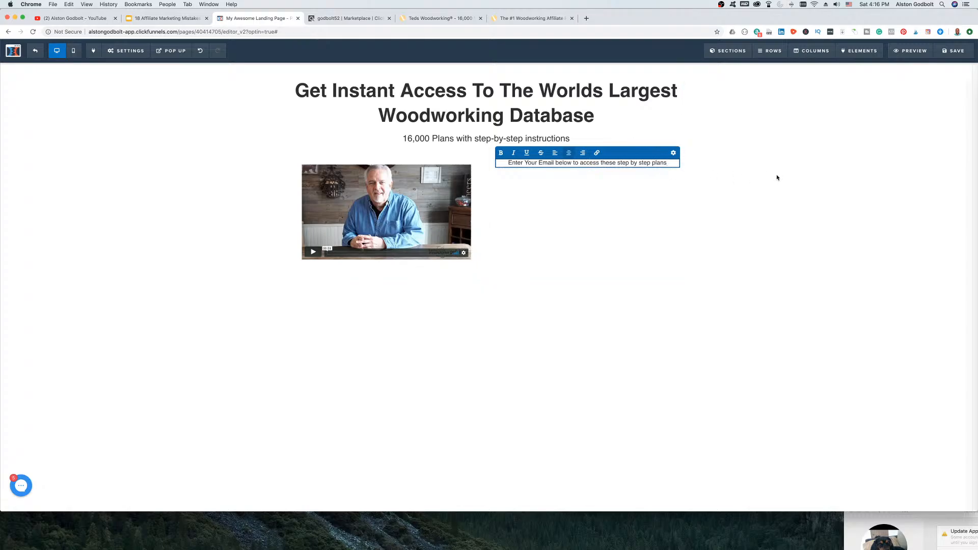
pyautogui.click(731, 173)
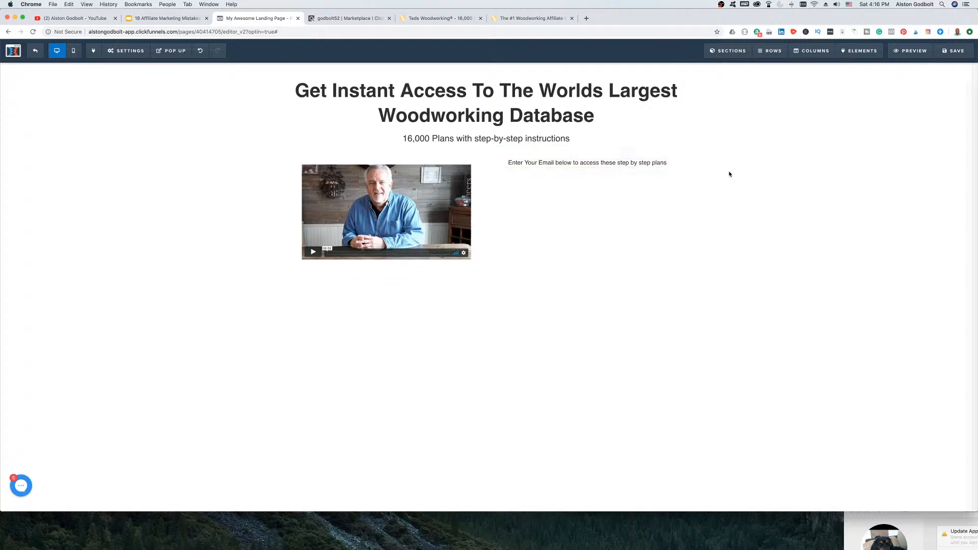
# Step: Add an input field below the paragraph with input type First Name and placeholder text "Your Name Here..."
pyautogui.click(589, 168)
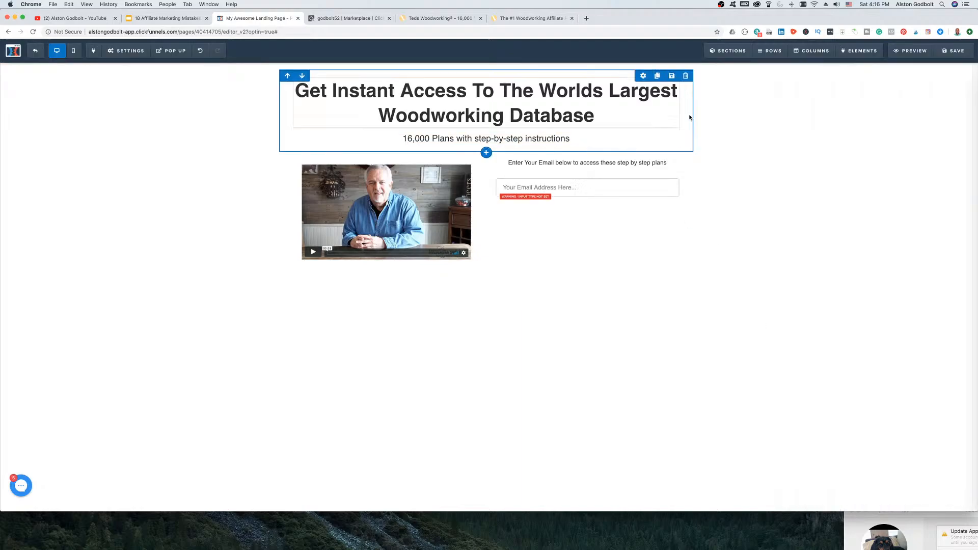
pyautogui.click(589, 192)
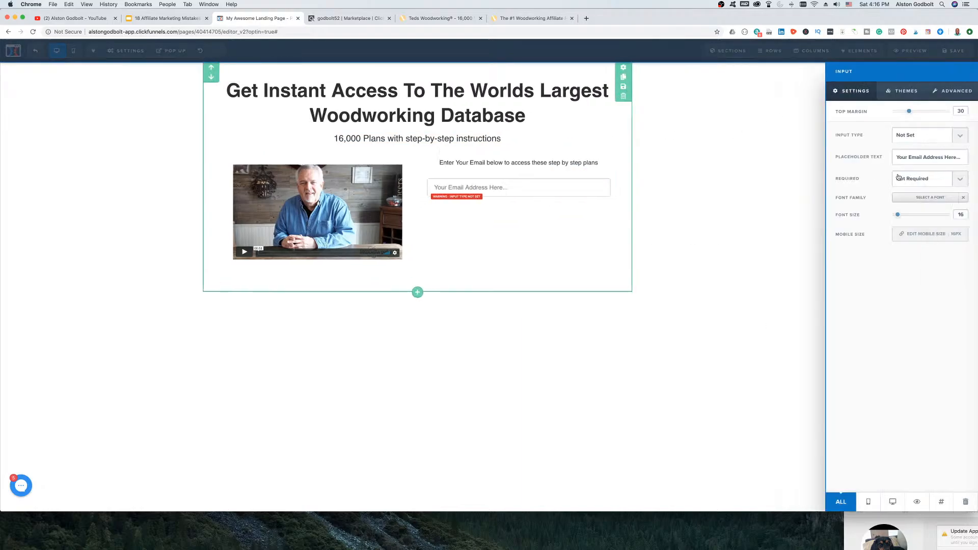
pyautogui.click(923, 134)
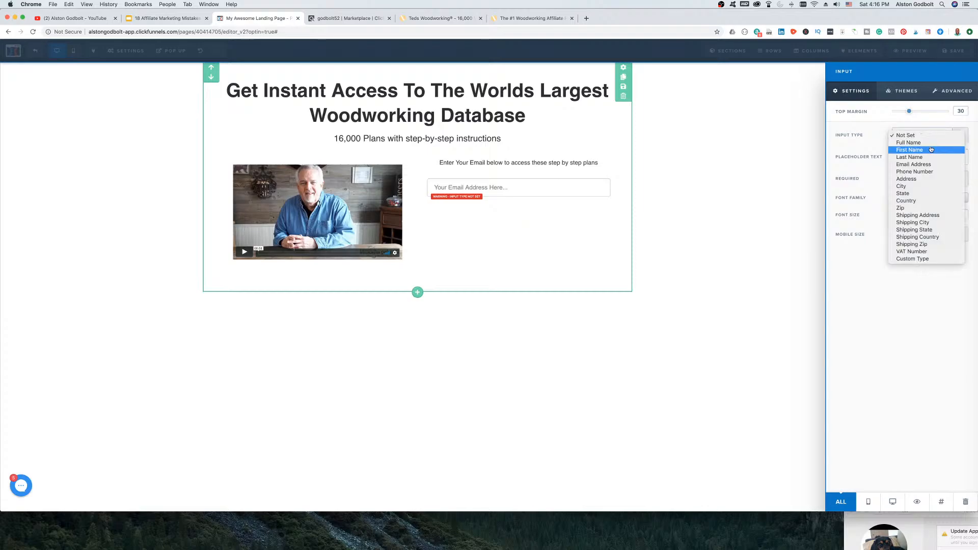
pyautogui.click(931, 149)
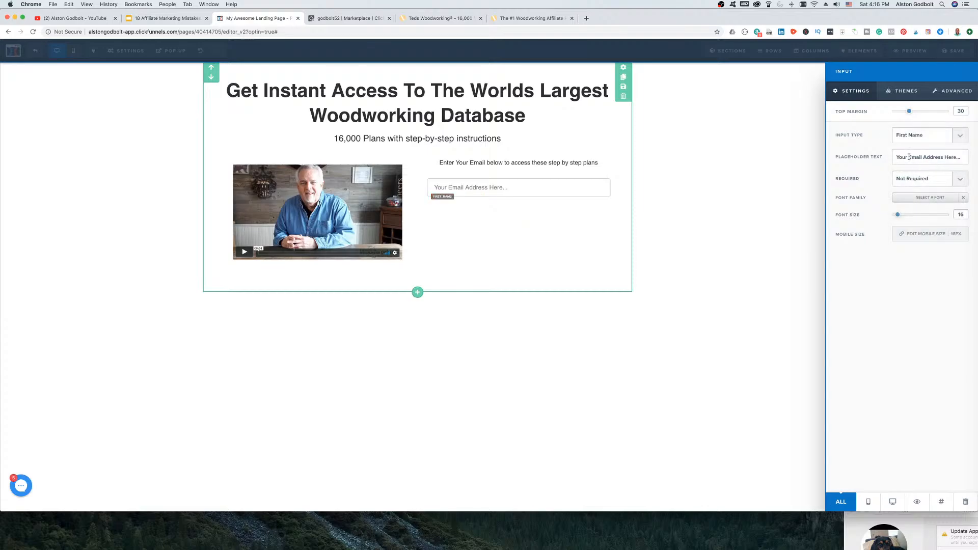
pyautogui.write('Na')
pyautogui.click(563, 207)
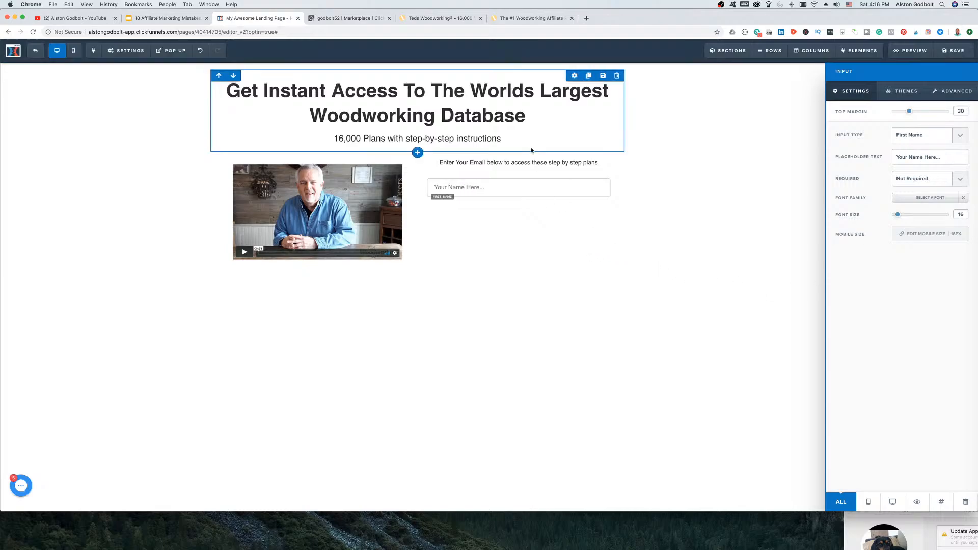
# Step: Add a second input field below the name field and set its input type to Email Address
pyautogui.moveTo(589, 199)
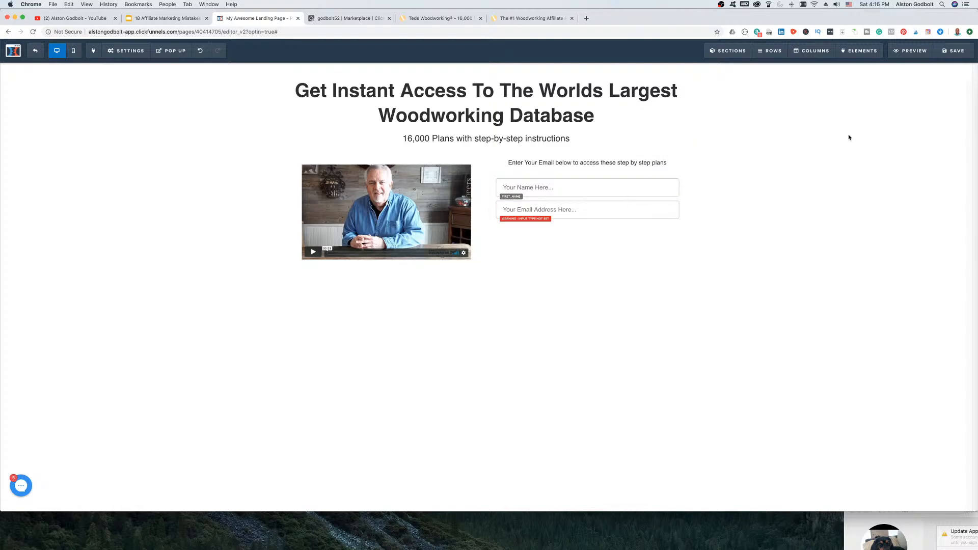
pyautogui.click(591, 209)
pyautogui.click(960, 135)
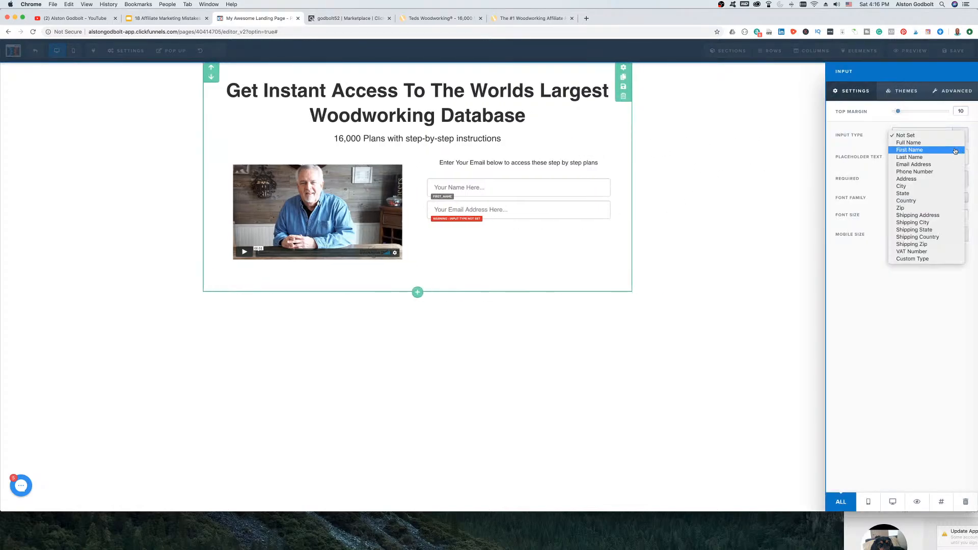
pyautogui.press('Return')
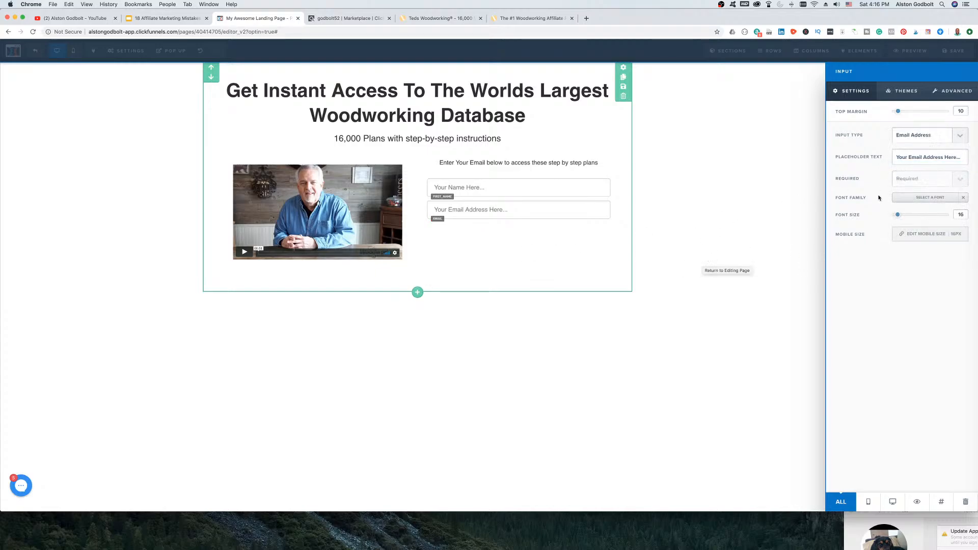
pyautogui.click(713, 236)
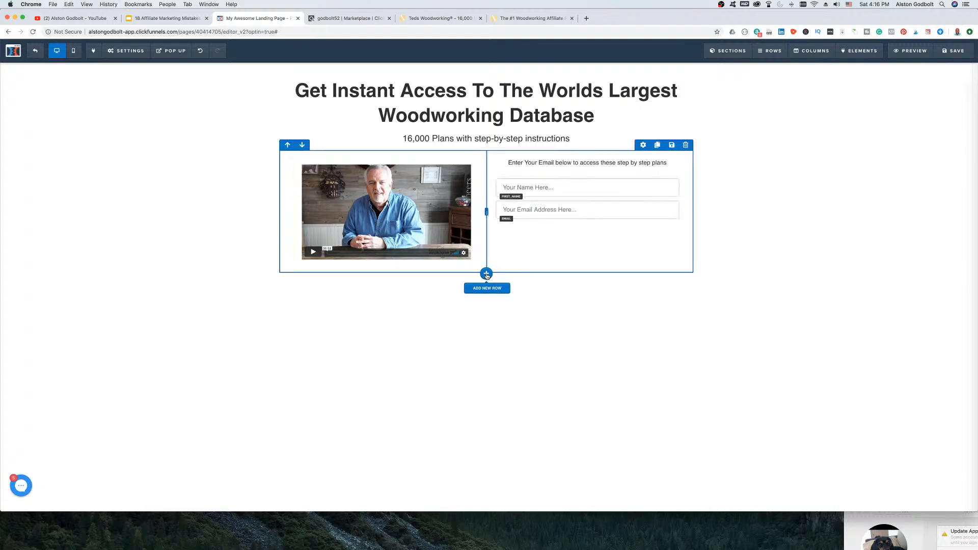
# Step: Add a one-column row below the image and form row, and place a button element in it
pyautogui.click(486, 274)
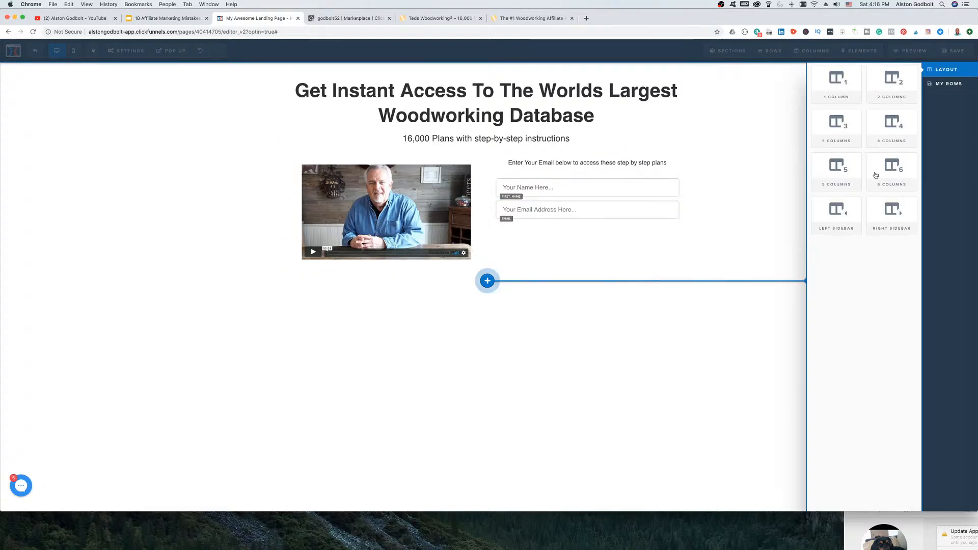
pyautogui.click(834, 80)
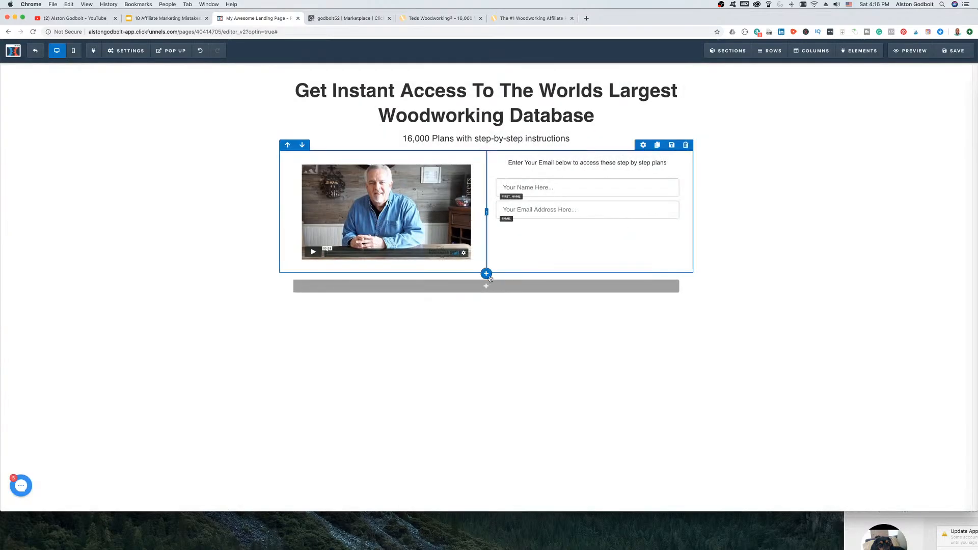
pyautogui.click(487, 286)
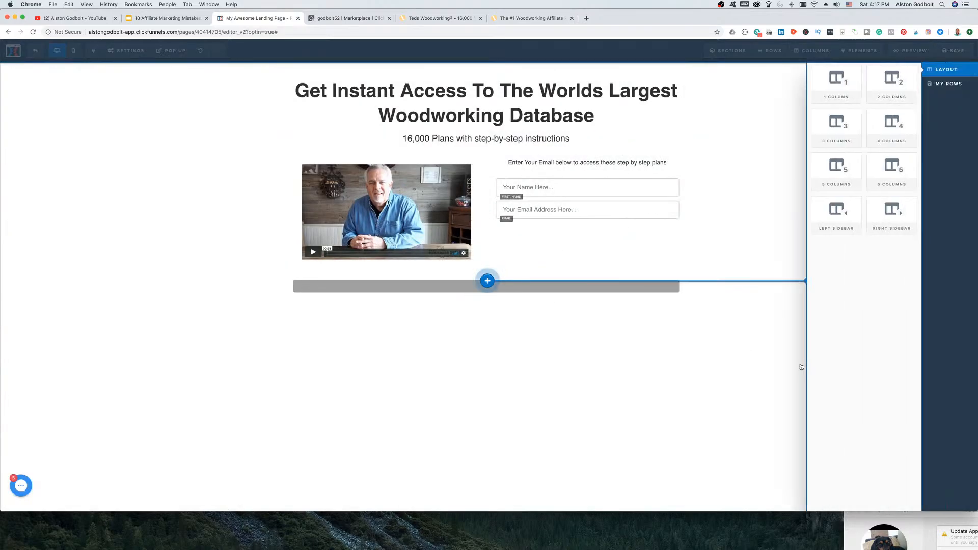
pyautogui.click(551, 387)
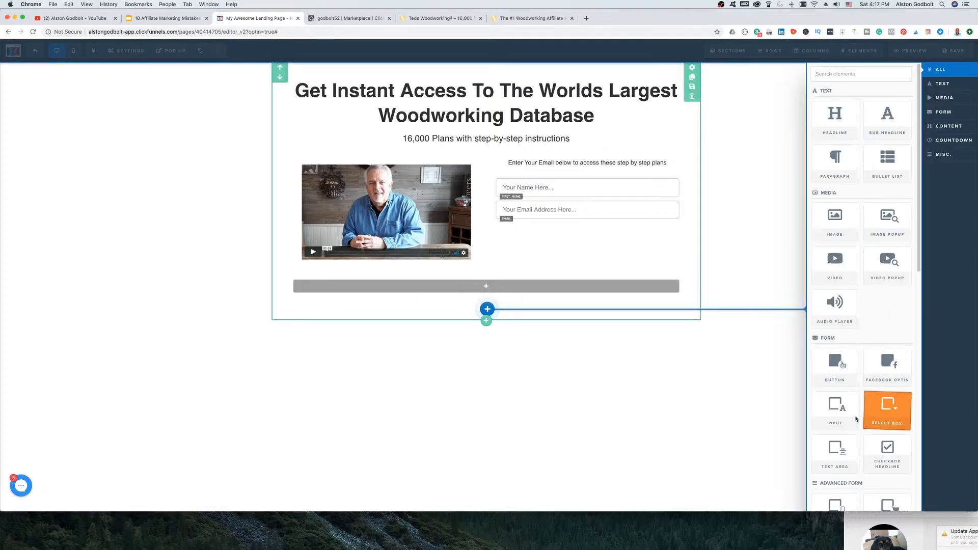
pyautogui.scroll(-5, 846, 332)
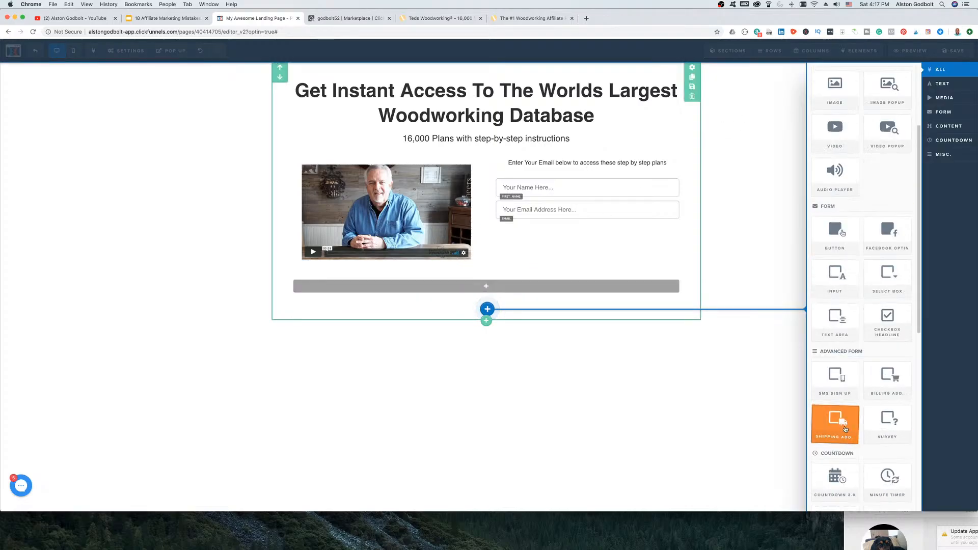
pyautogui.click(841, 235)
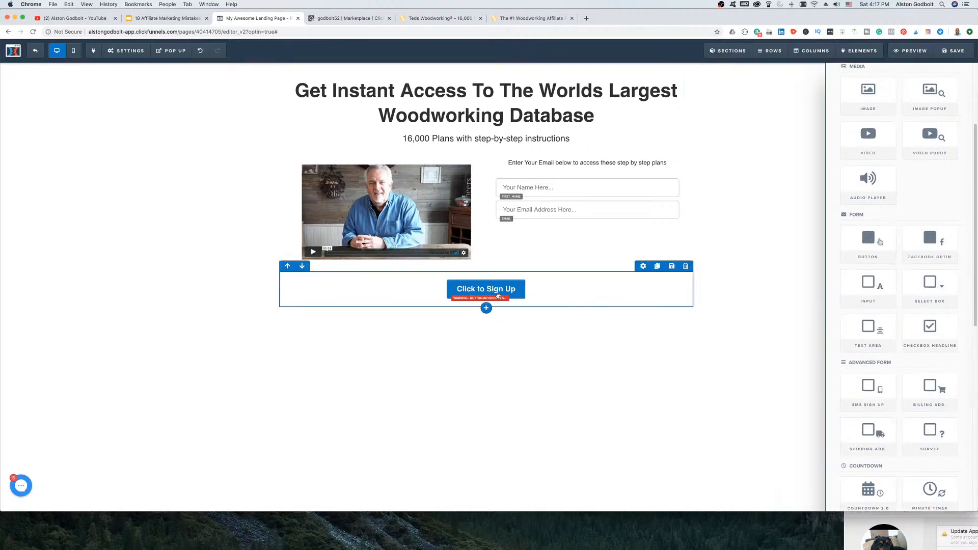
# Step: Change the sign-up button's text to "Access Plans Now"
pyautogui.click(514, 290)
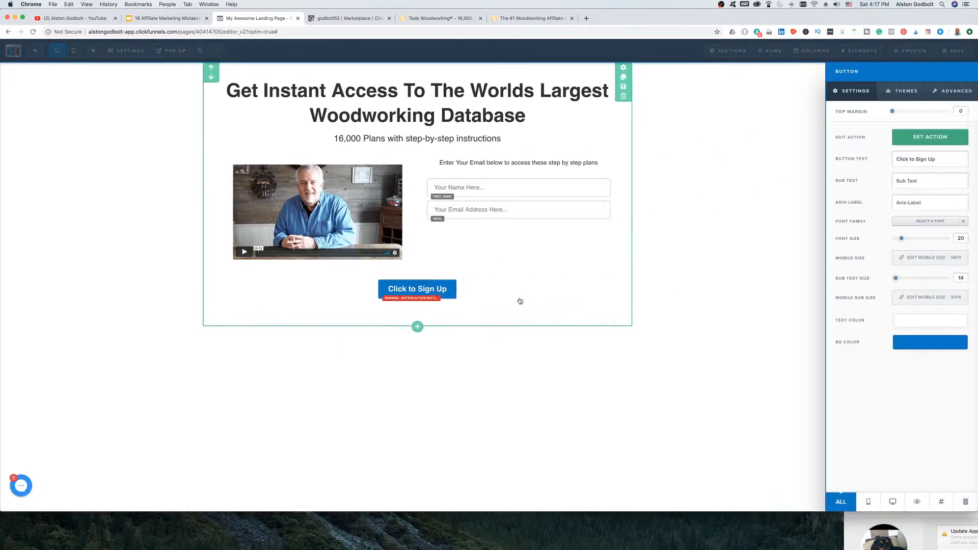
pyautogui.tripleClick(926, 159)
pyautogui.write('Access')
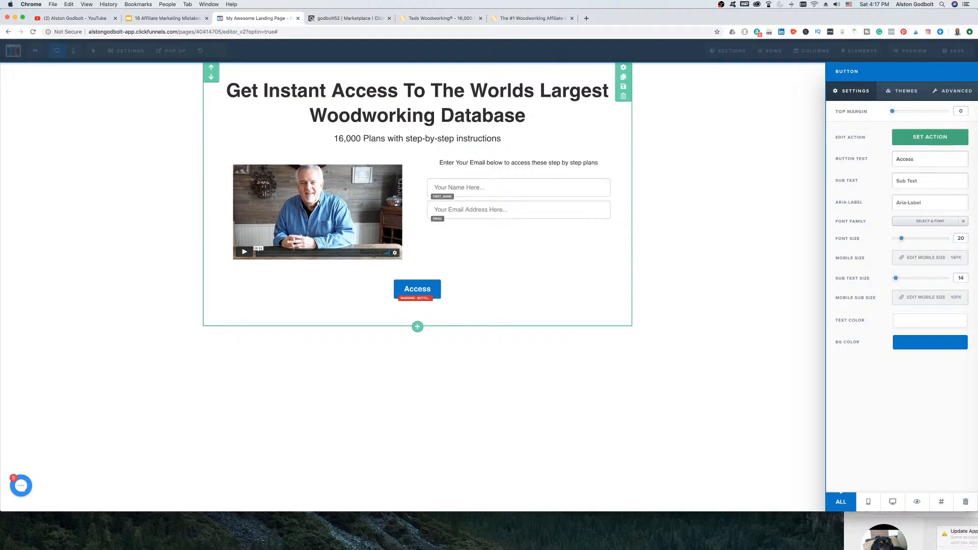
pyautogui.write(' Plans')
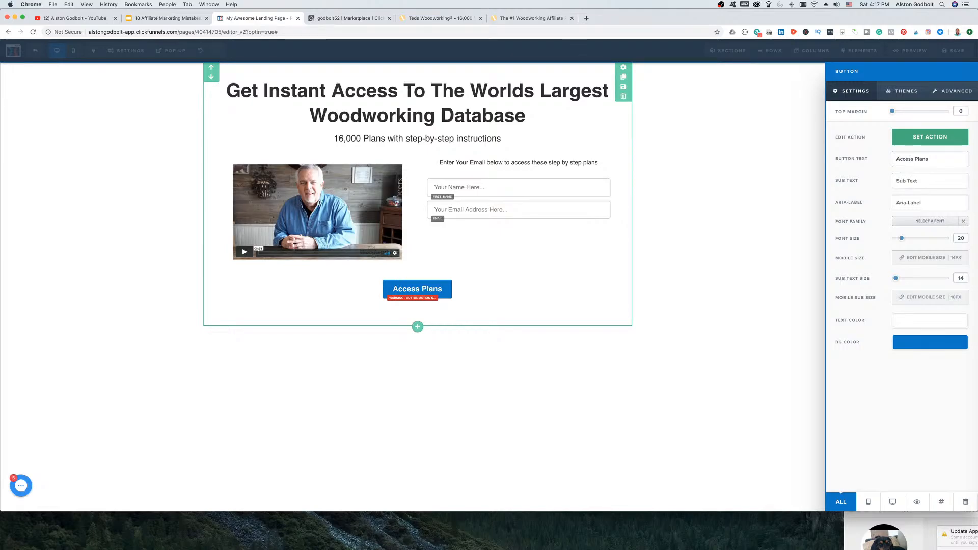
pyautogui.write(' Now')
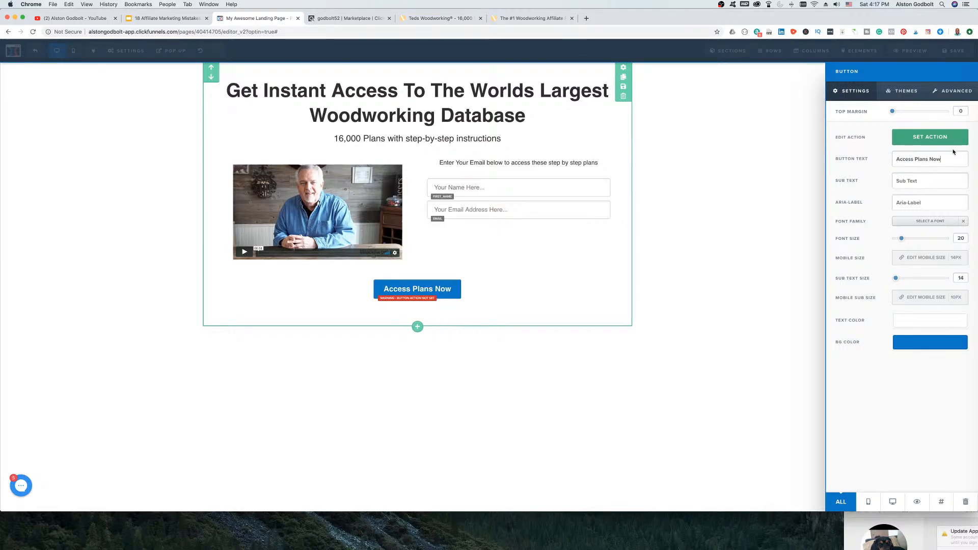
# Step: Set the button's font size to 38 and its background color to the recently used green
pyautogui.moveTo(901, 239); pyautogui.dragTo(919, 242)
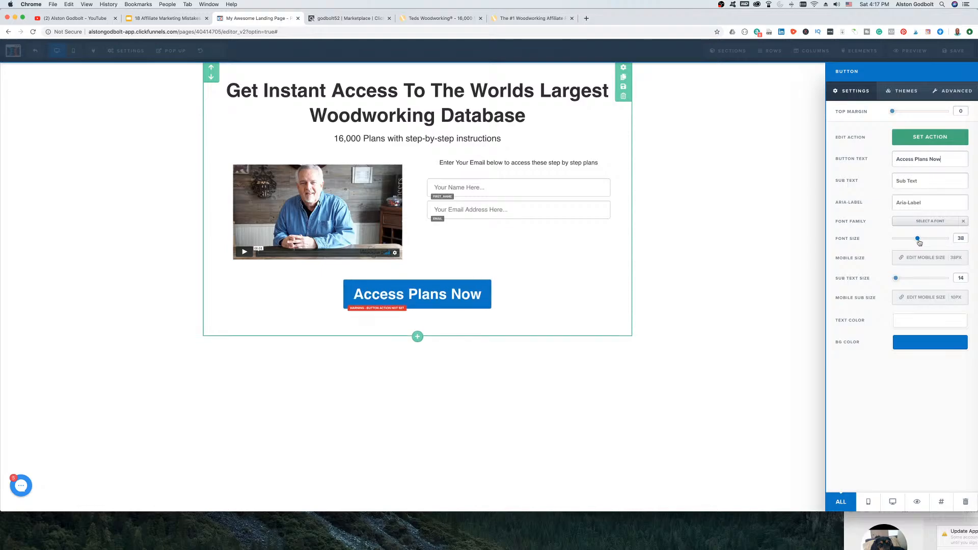
pyautogui.click(927, 344)
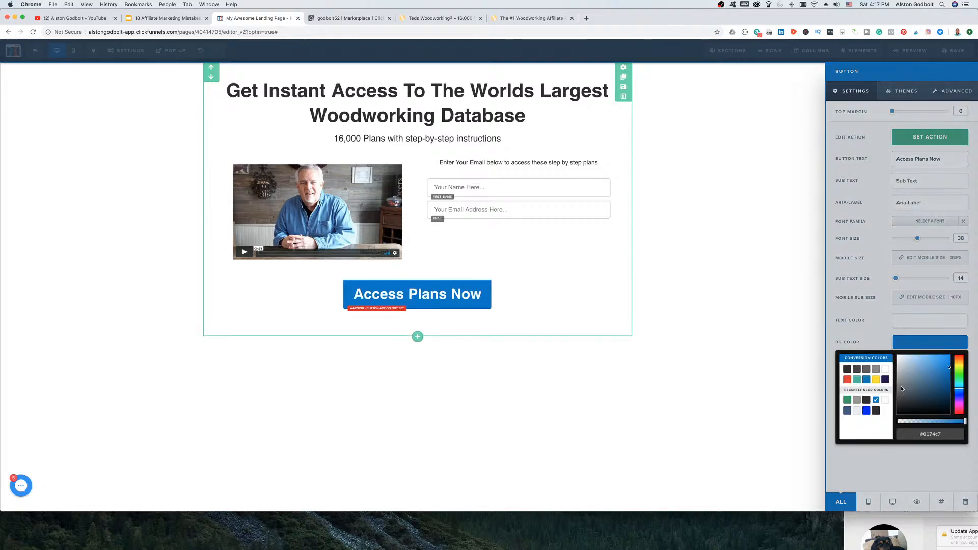
pyautogui.click(848, 400)
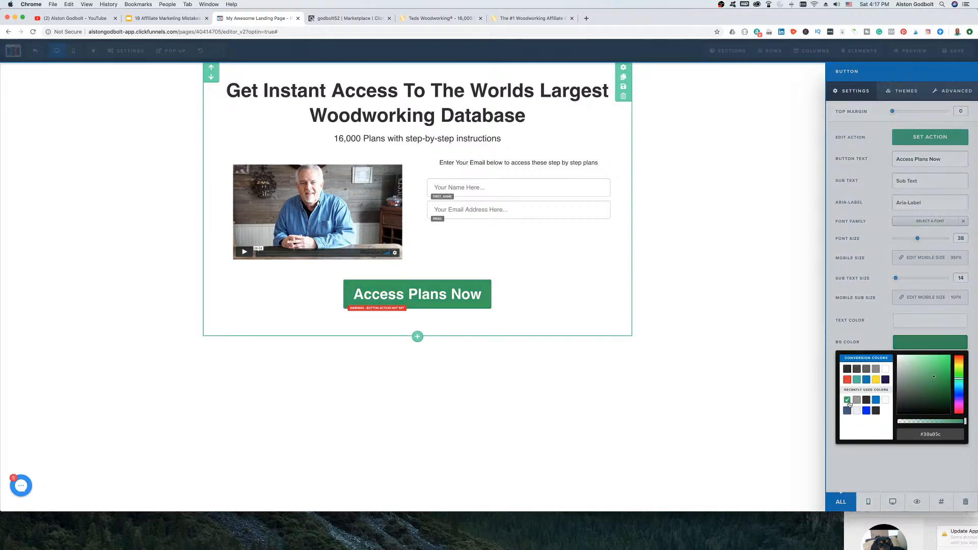
# Step: Set the "Access Plans Now" button's action to Submit Order / Submit Form
pyautogui.click(715, 271)
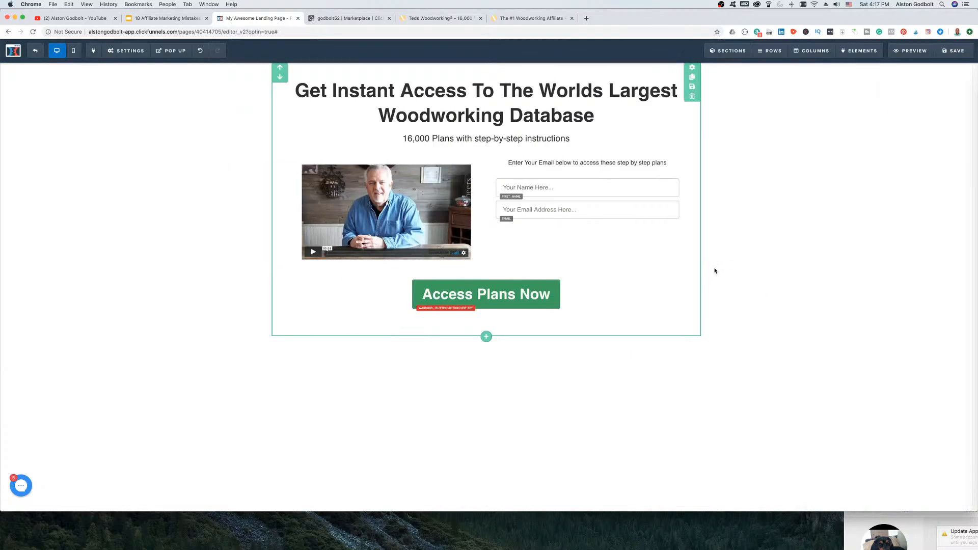
pyautogui.click(485, 309)
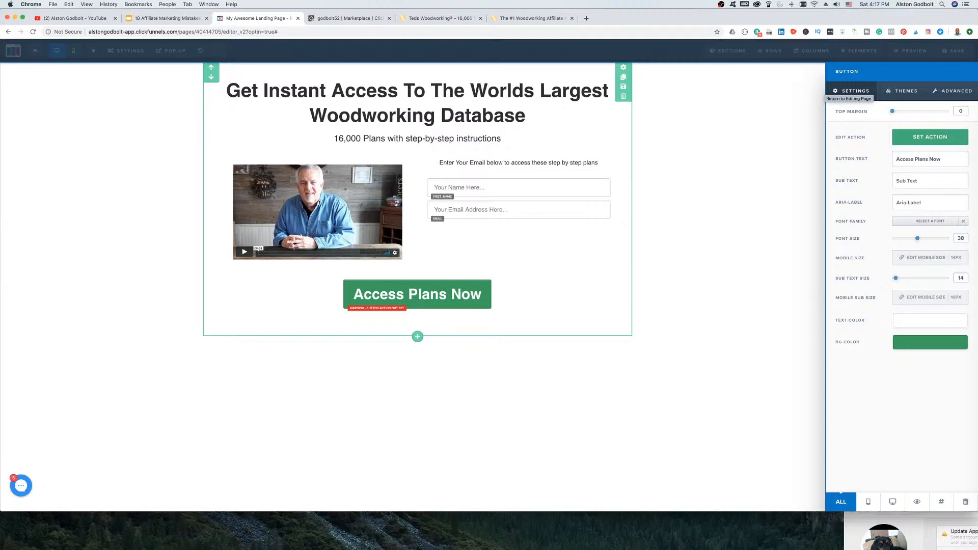
pyautogui.click(930, 137)
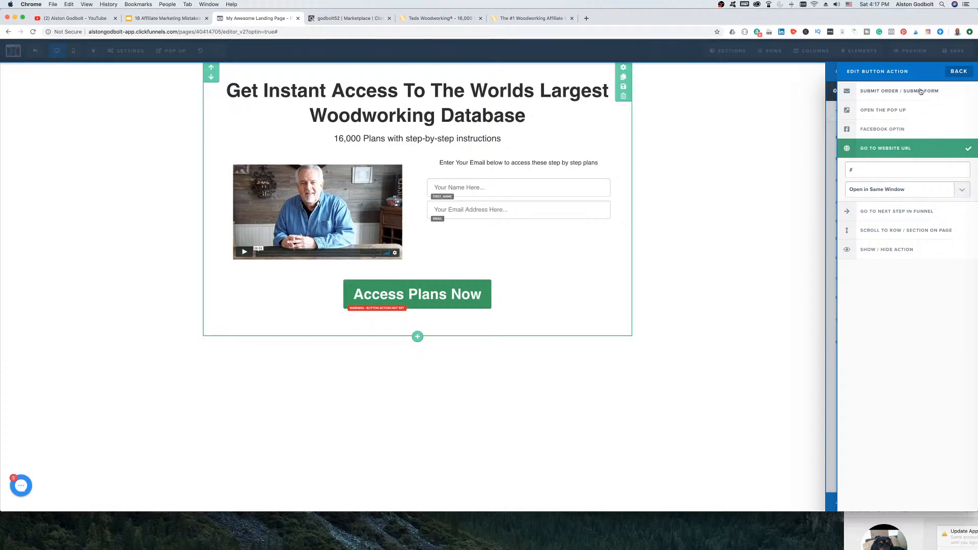
pyautogui.click(921, 92)
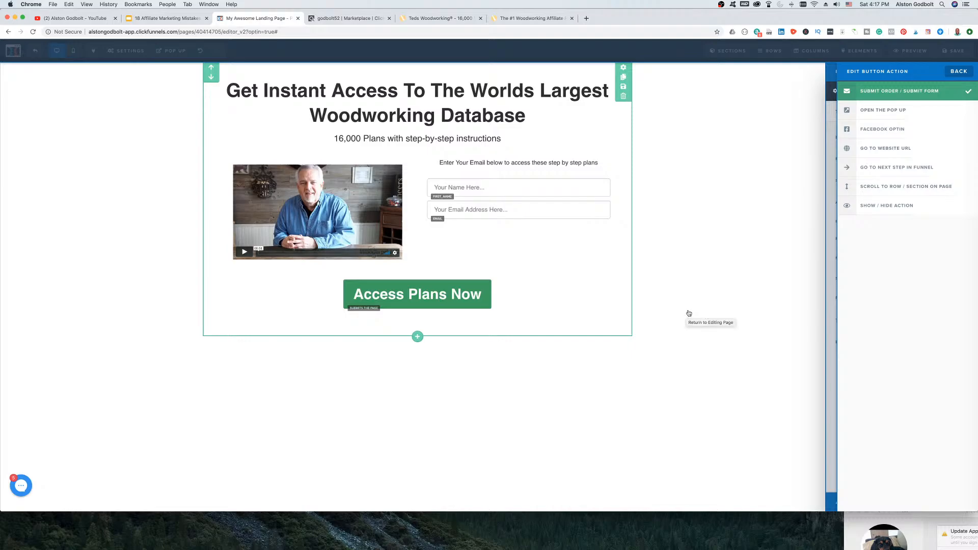
pyautogui.click(518, 266)
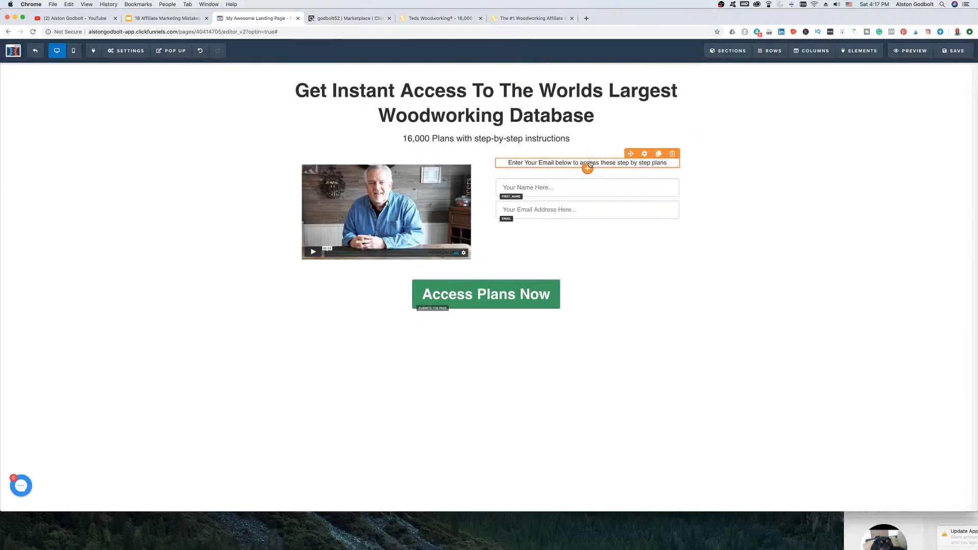
# Step: Increase the top margin of the "Enter Your Email below" text so the form sits lower beside the image
pyautogui.click(644, 155)
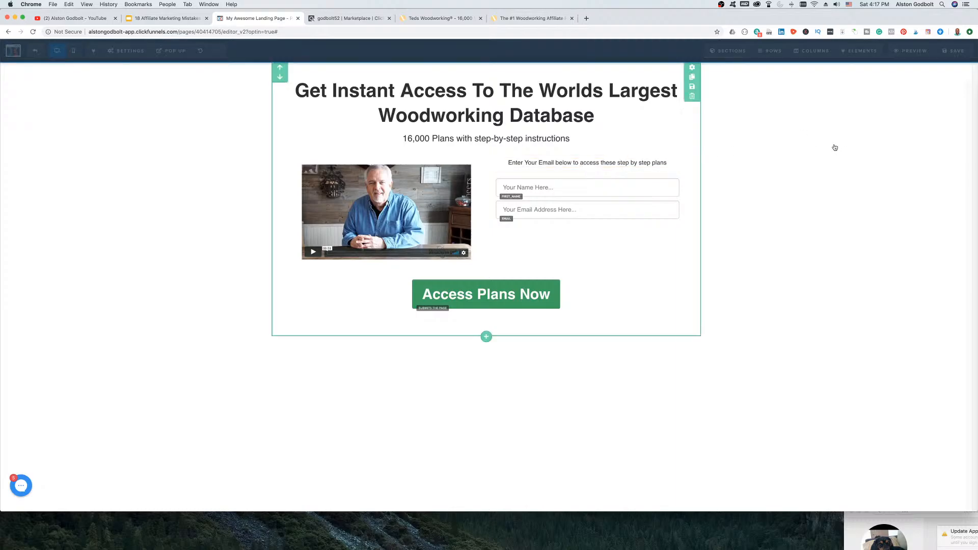
pyautogui.moveTo(892, 111); pyautogui.dragTo(918, 115)
pyautogui.click(544, 272)
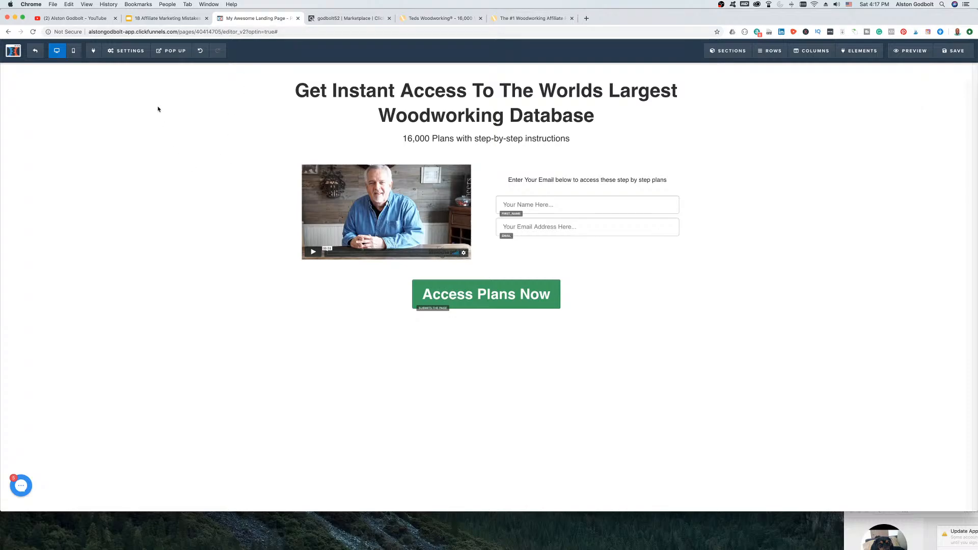
# Step: Connect the page's email integration to ClickFunnels Internal (Actionetics) with the action Add To List and the list Teds
pyautogui.click(132, 67)
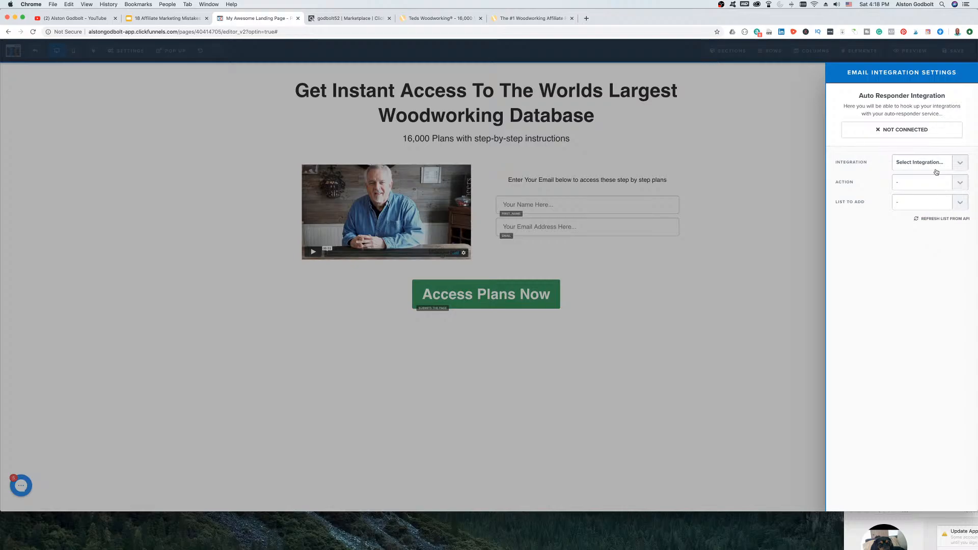
pyautogui.click(959, 169)
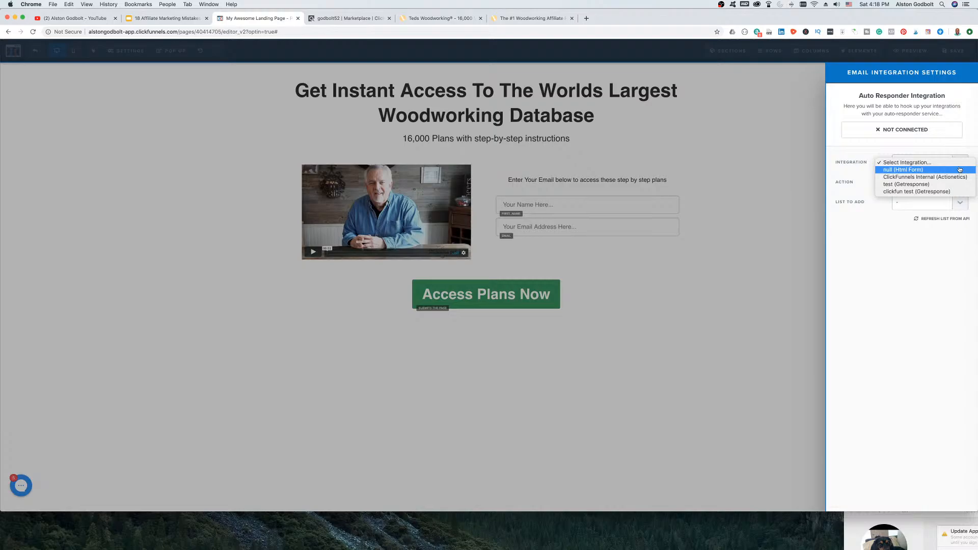
pyautogui.click(951, 177)
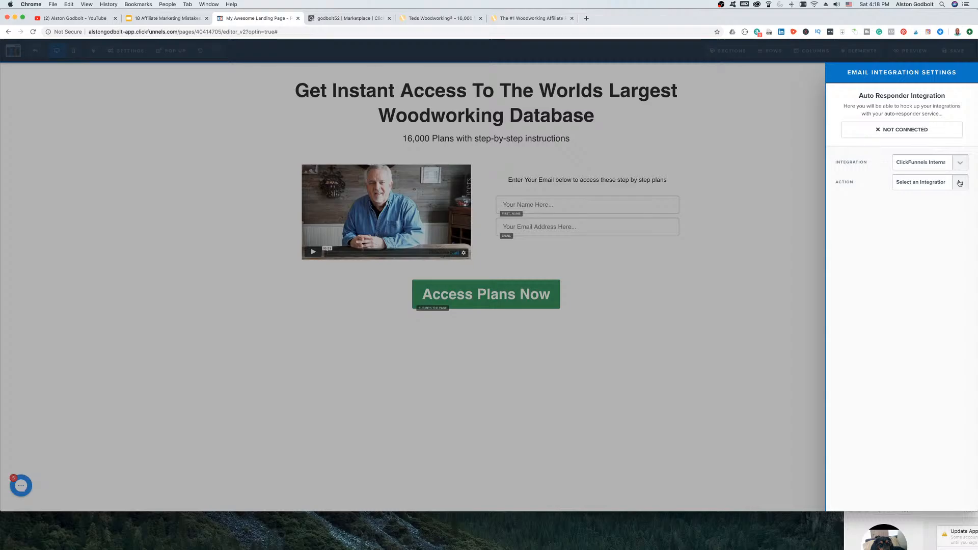
pyautogui.click(959, 183)
pyautogui.click(918, 192)
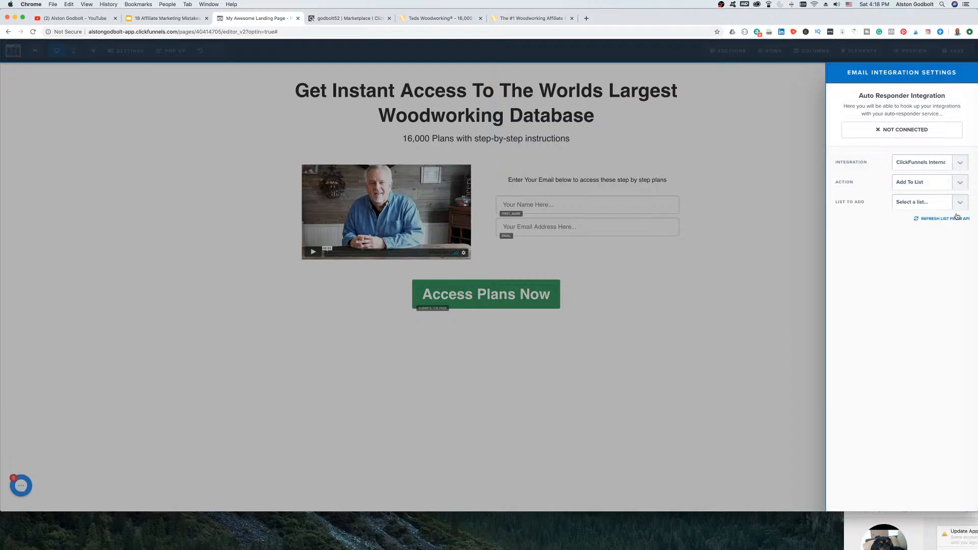
pyautogui.click(960, 199)
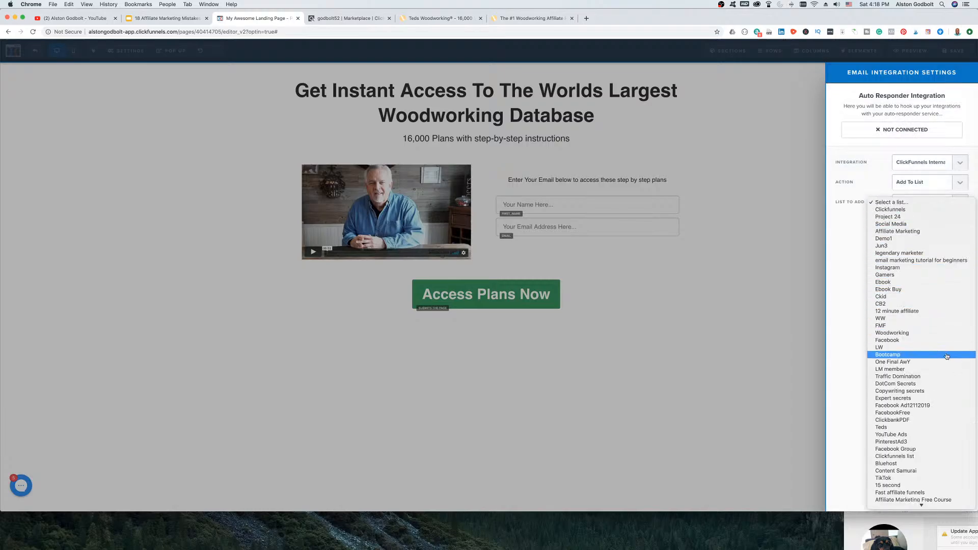
pyautogui.click(923, 428)
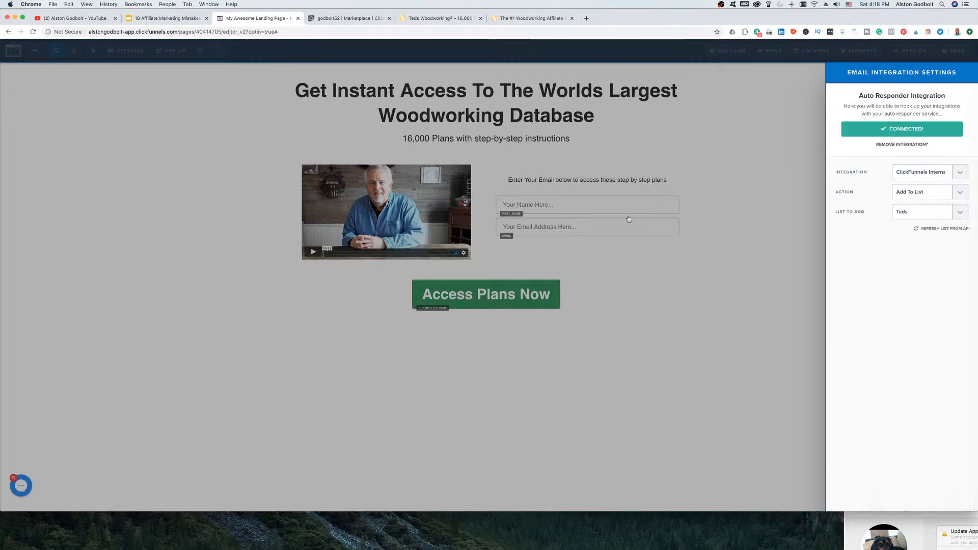
pyautogui.click(606, 208)
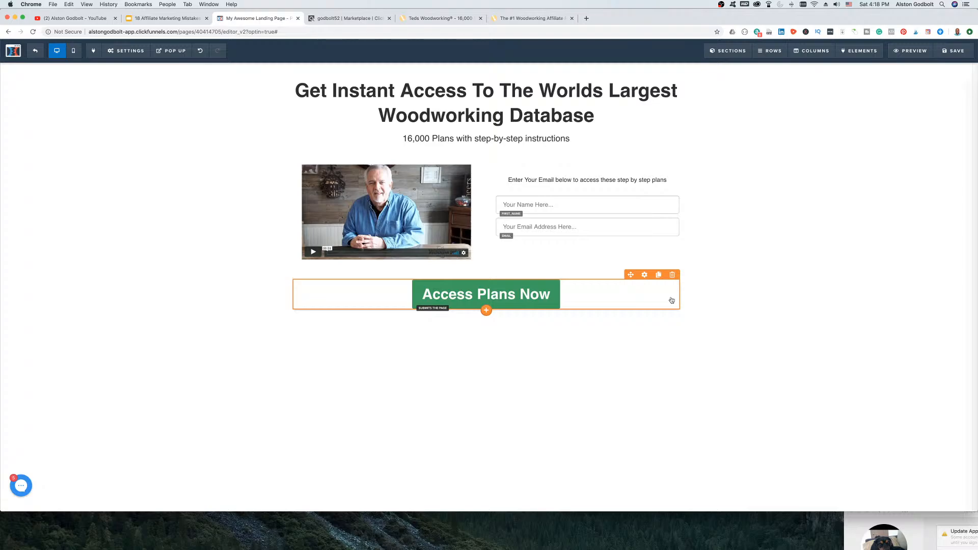
# Step: In the ClickBank marketplace, generate a Tedswoodworking HopLink with the tracking ID "landing" and copy it
pyautogui.click(321, 23)
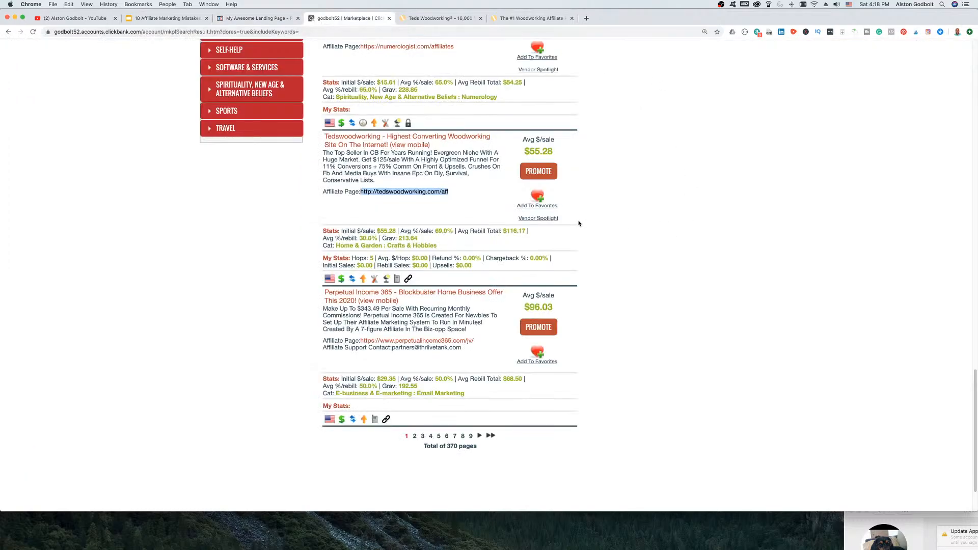
pyautogui.click(538, 172)
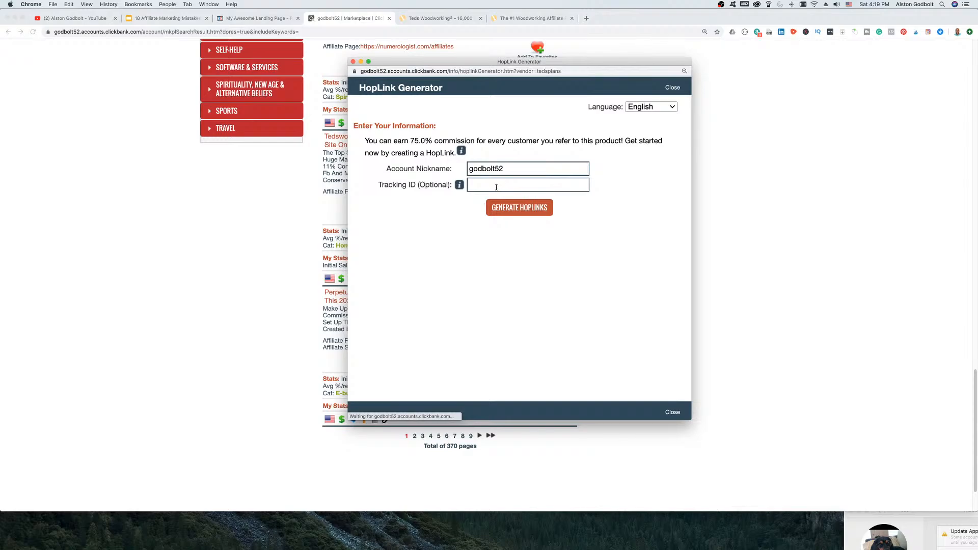
pyautogui.click(496, 187)
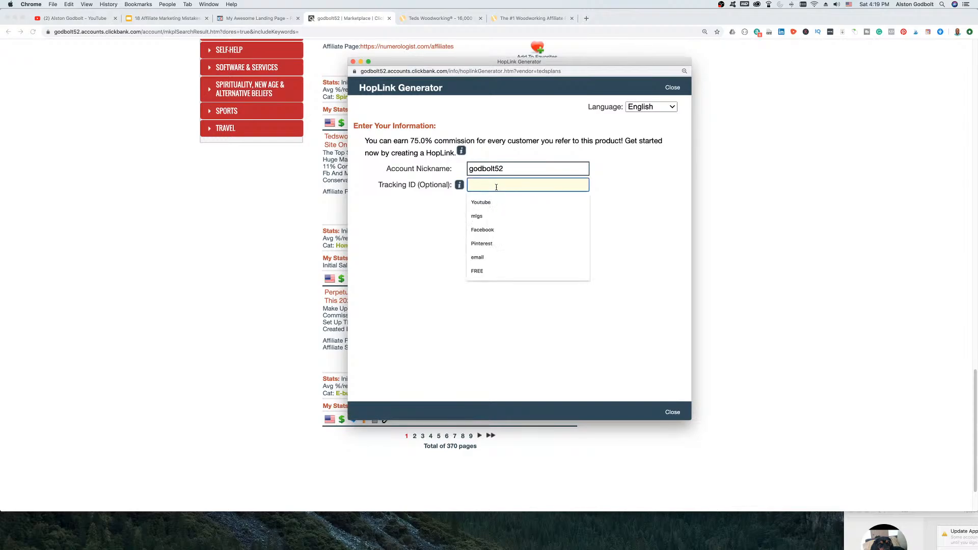
pyautogui.write('landing')
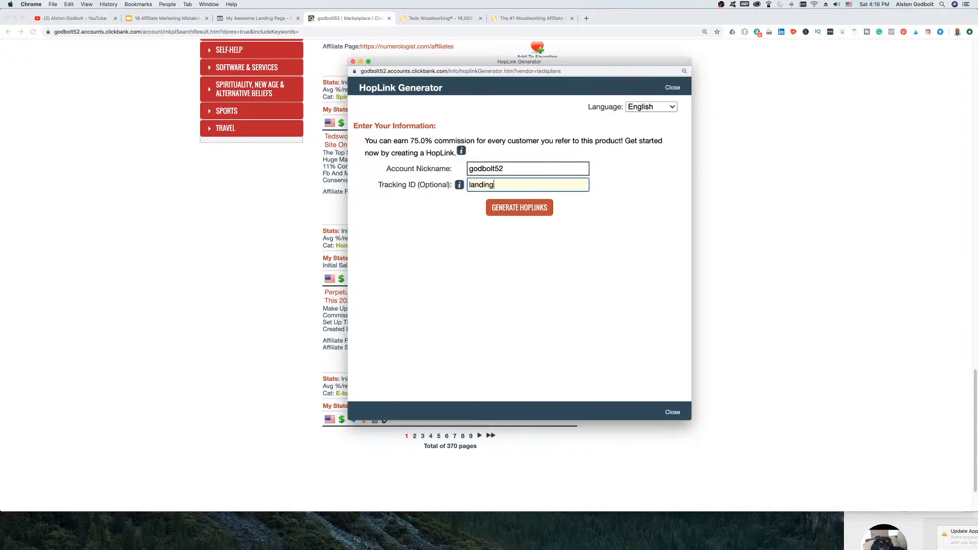
pyautogui.click(535, 209)
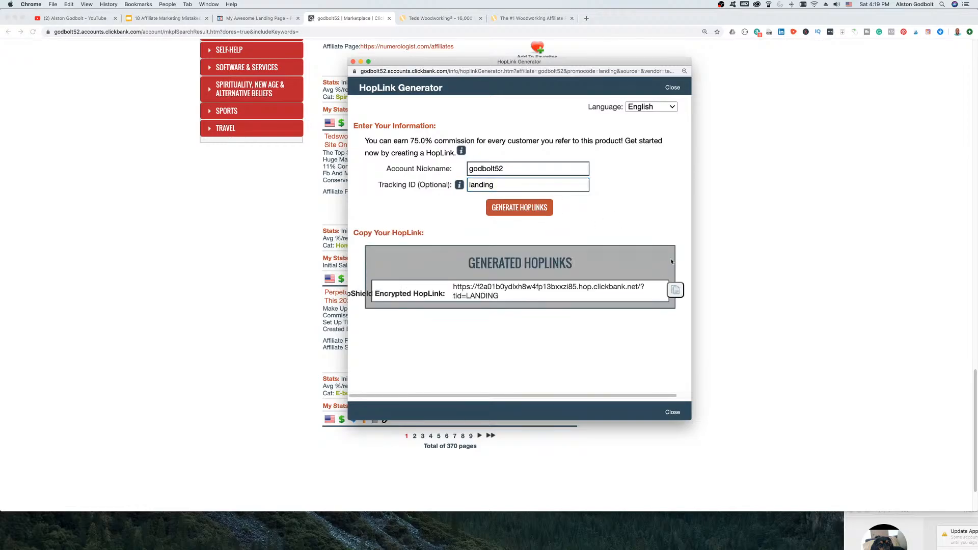
pyautogui.click(675, 291)
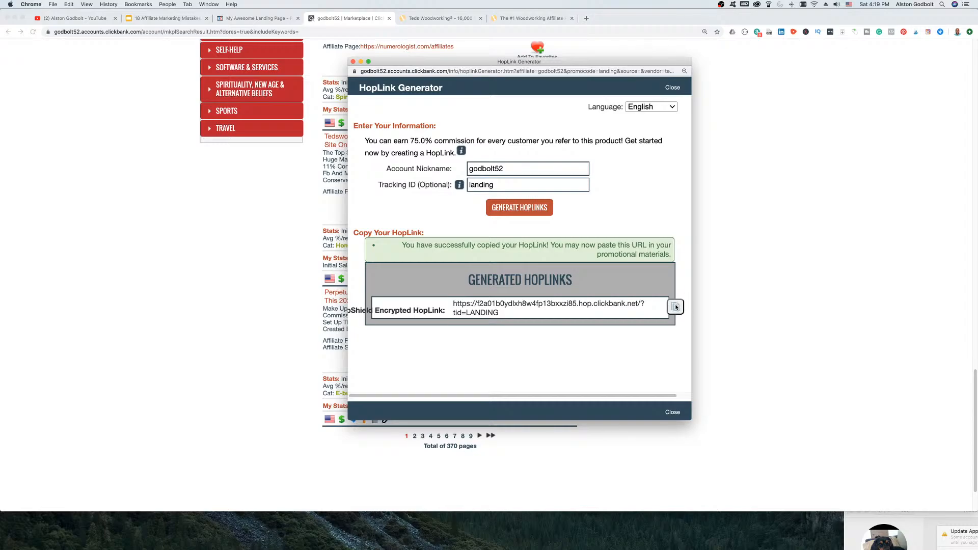
pyautogui.click(775, 303)
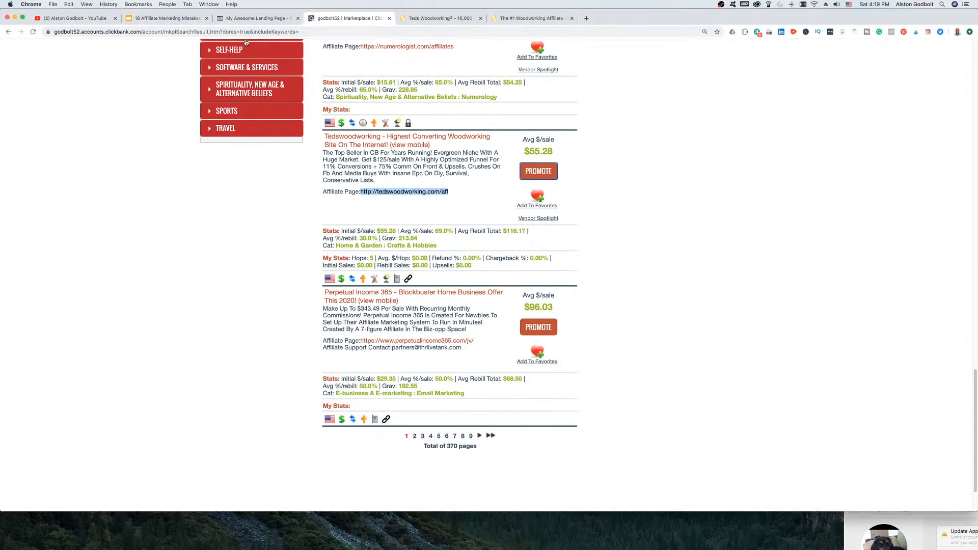
# Step: Back in the ClickFunnels editor, set the page's On Submit Go To address to the copied HopLink
pyautogui.click(253, 20)
pyautogui.click(125, 53)
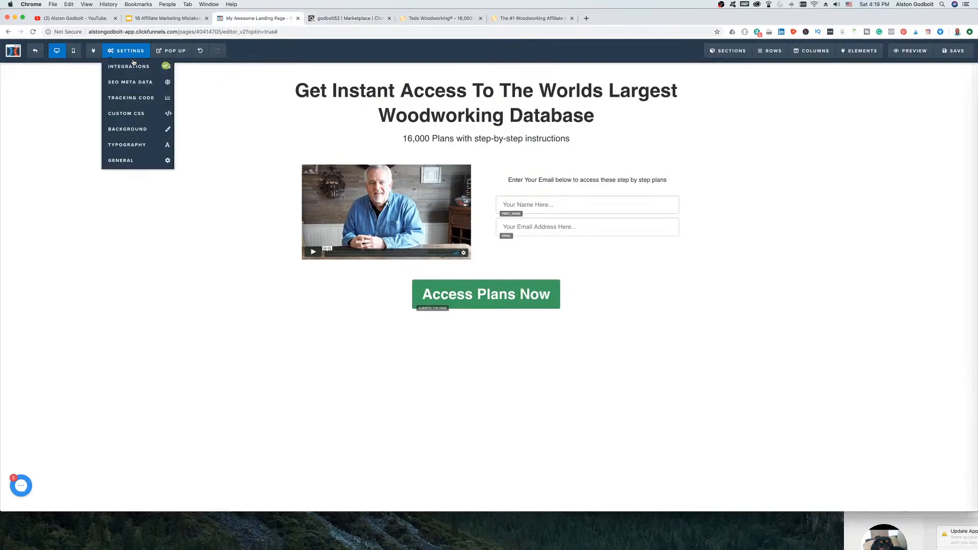
pyautogui.click(120, 160)
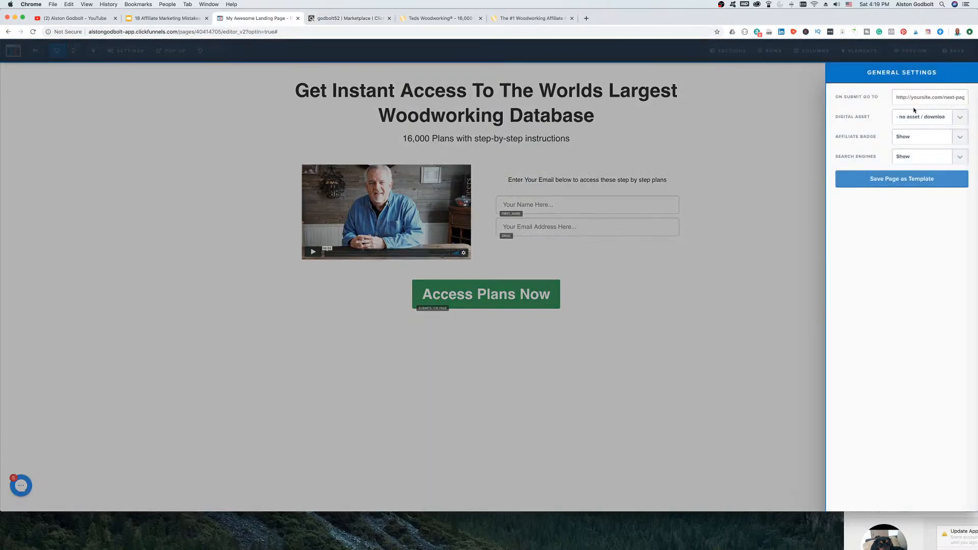
pyautogui.click(917, 99)
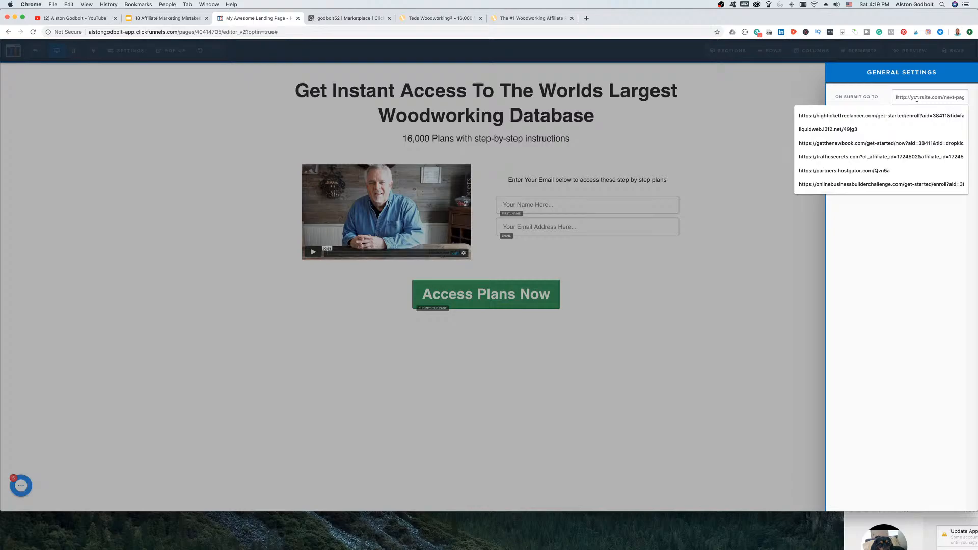
pyautogui.press('super+v')
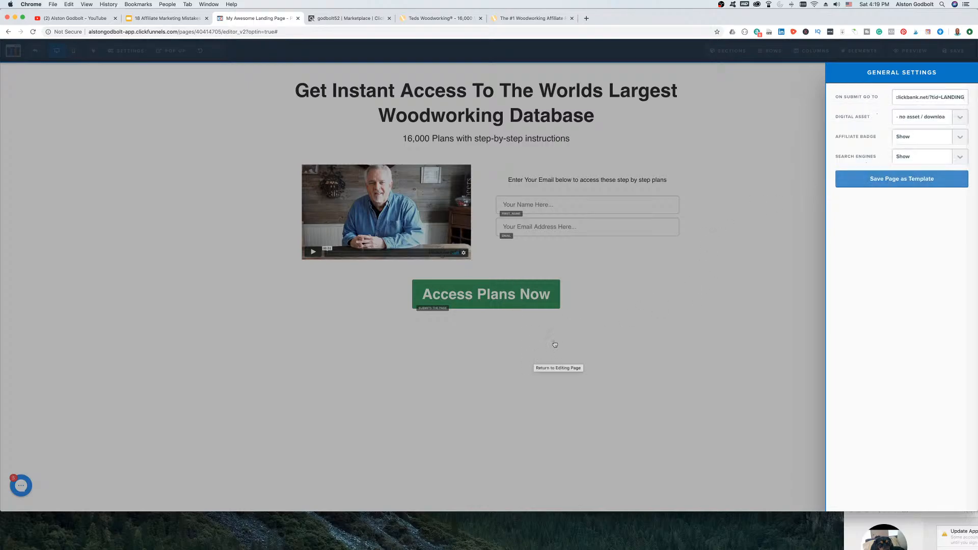
pyautogui.click(582, 336)
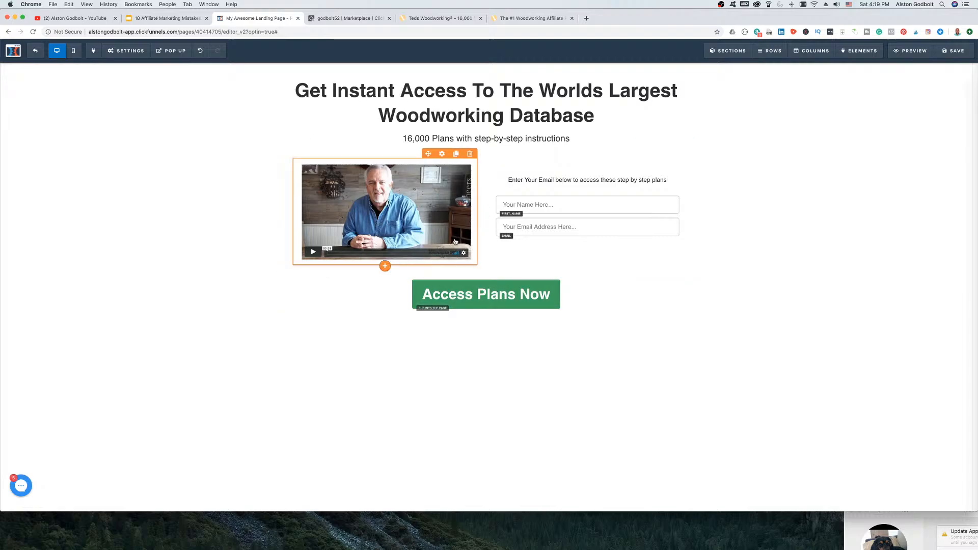
# Step: Set the landing page's SEO title to "Ted's friends" and save the page
pyautogui.moveTo(132, 56)
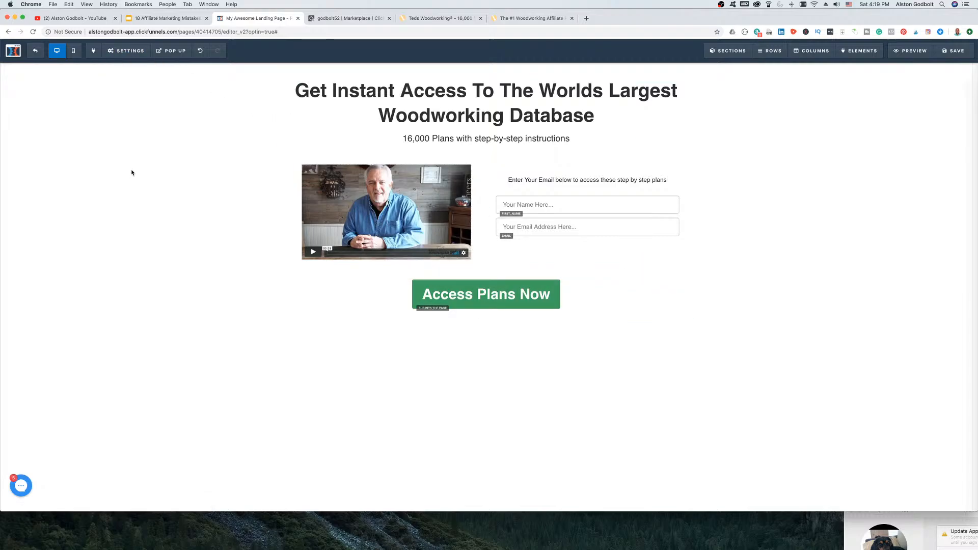
pyautogui.click(131, 82)
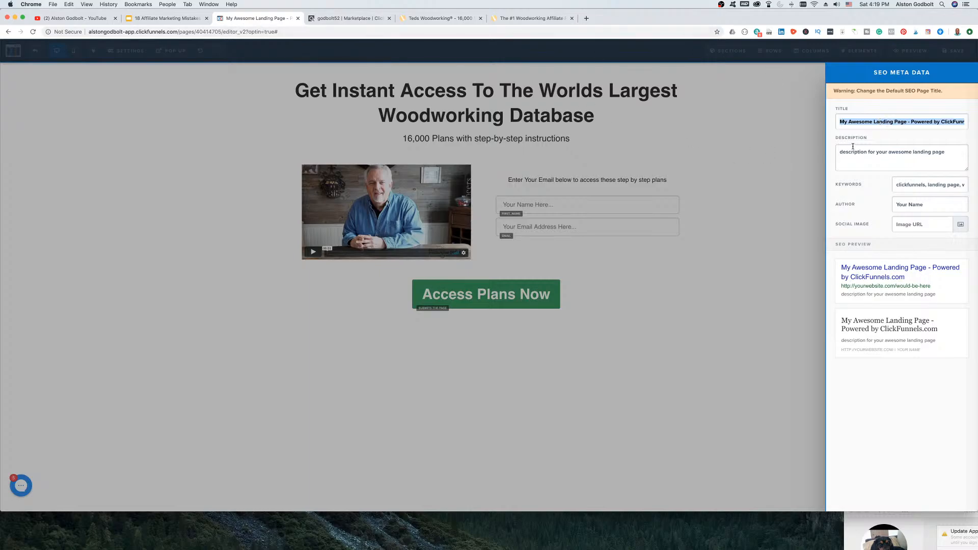
pyautogui.write('Te')
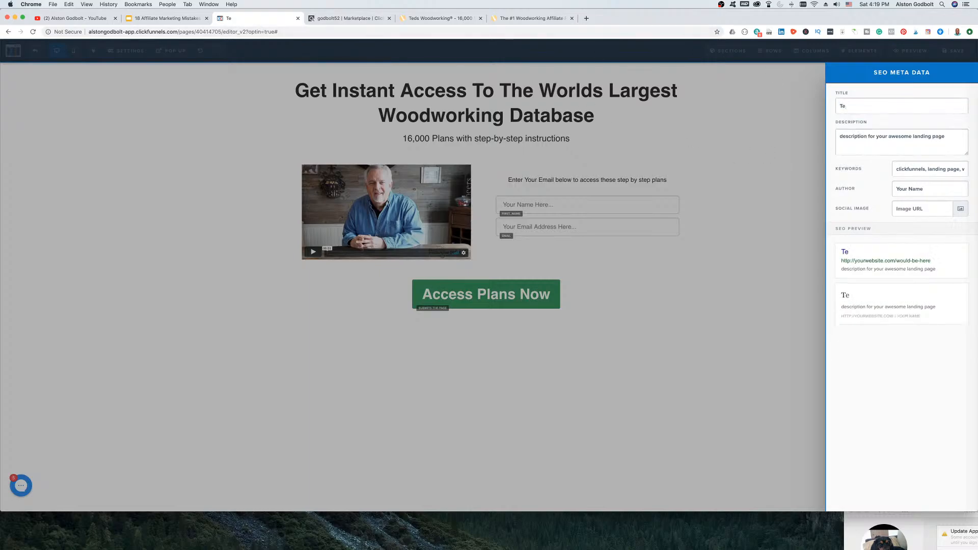
pyautogui.write("d's friends")
pyautogui.click(653, 404)
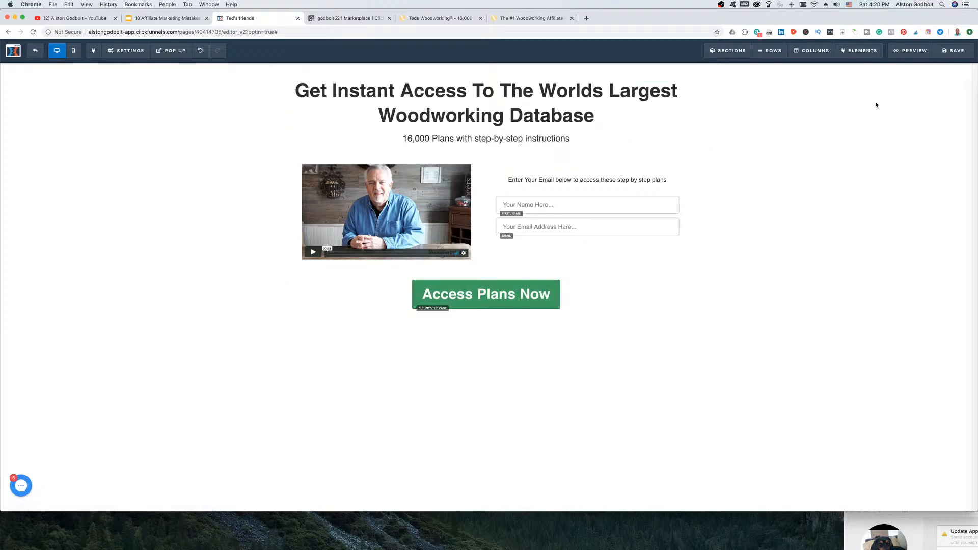
pyautogui.click(952, 53)
# Step: Preview the landing page, submit the form with the saved name and email, and look through the sales page it leads to
pyautogui.click(910, 52)
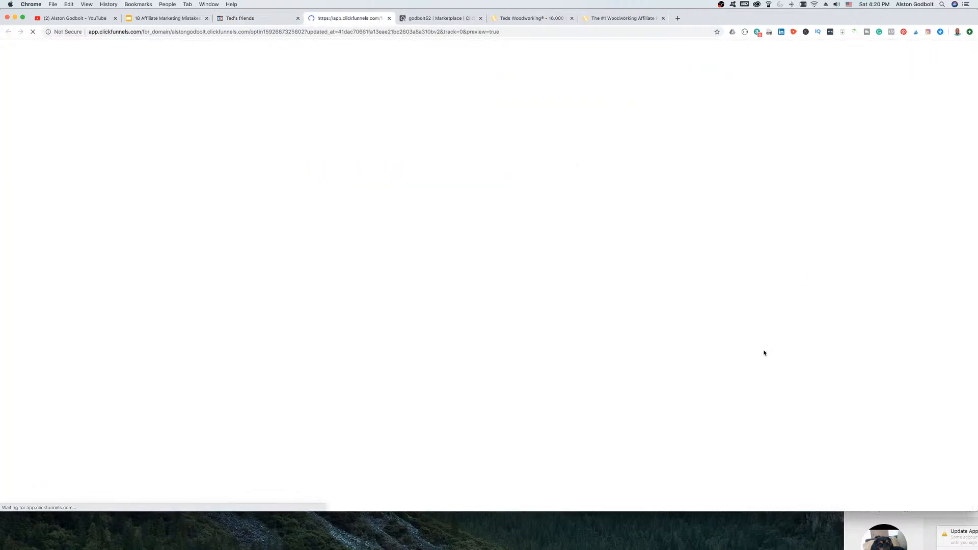
pyautogui.click(560, 184)
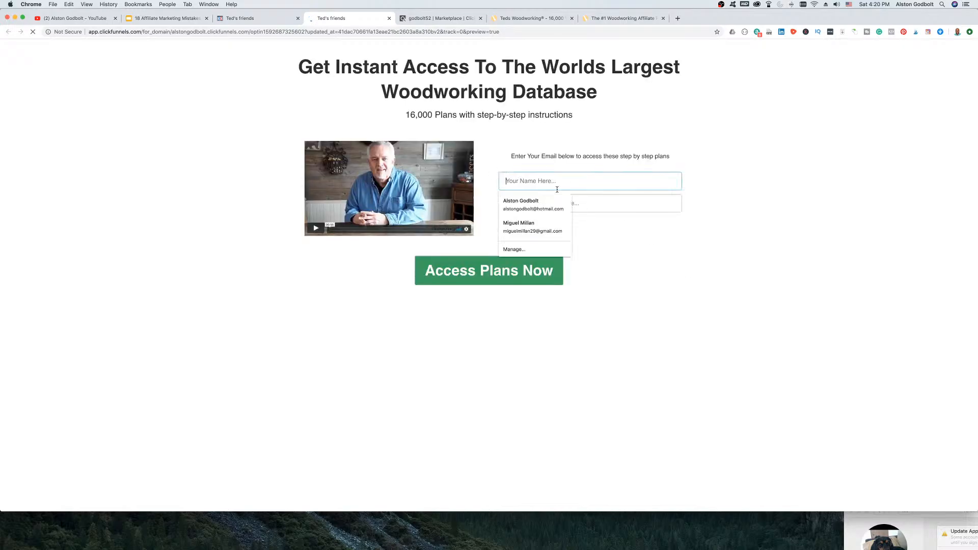
pyautogui.click(540, 209)
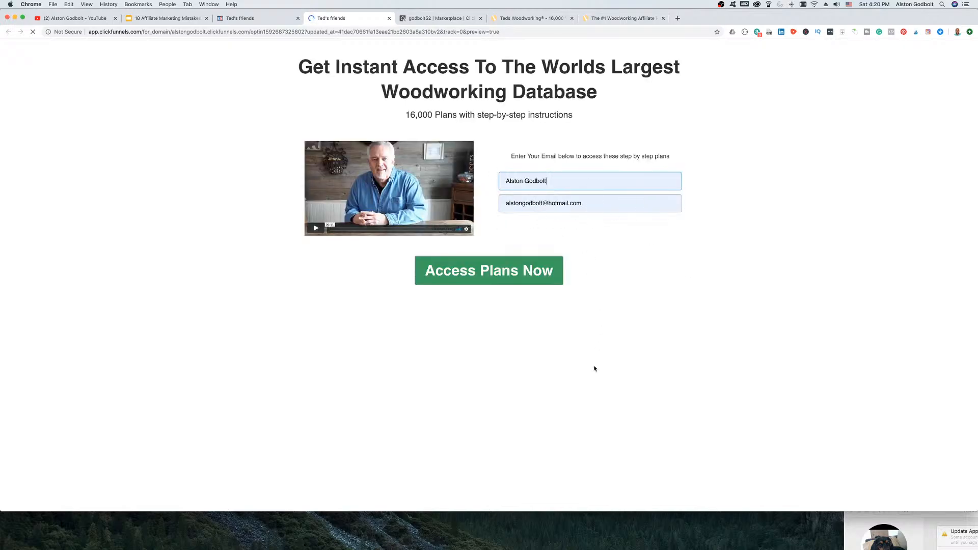
pyautogui.click(485, 270)
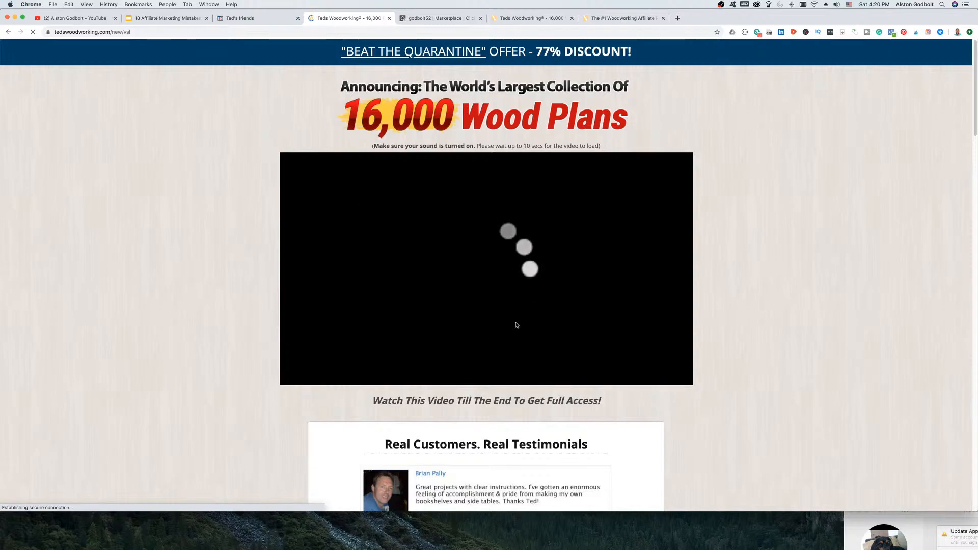
pyautogui.scroll(-5, 517, 325)
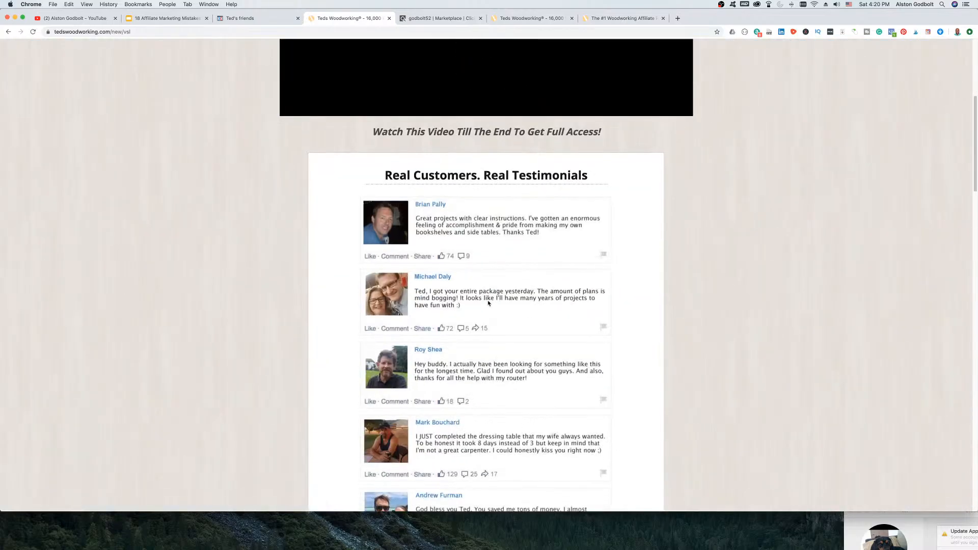
# Step: Return to the ClickFunnels editor and review the landing page's general settings, including the On Submit Go To address
pyautogui.scroll(5, 488, 303)
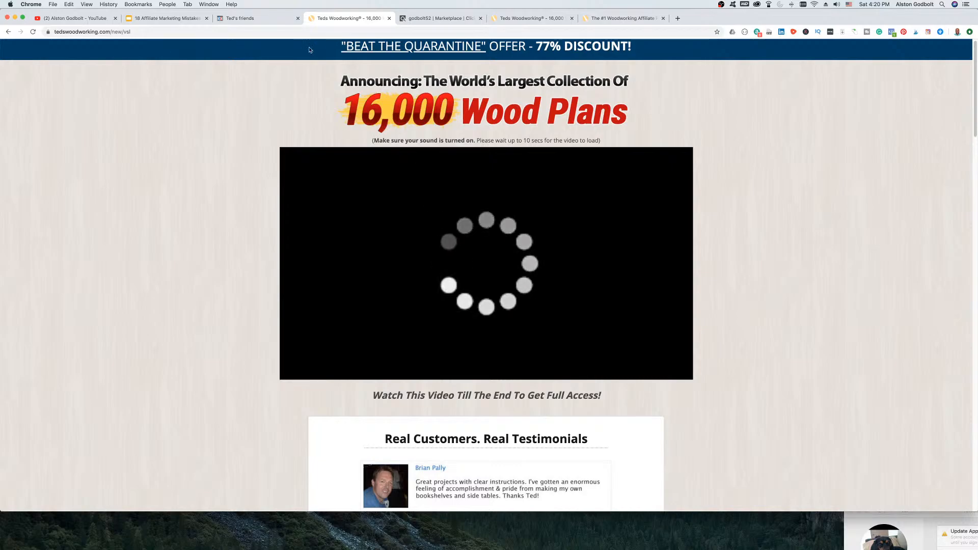
pyautogui.click(244, 18)
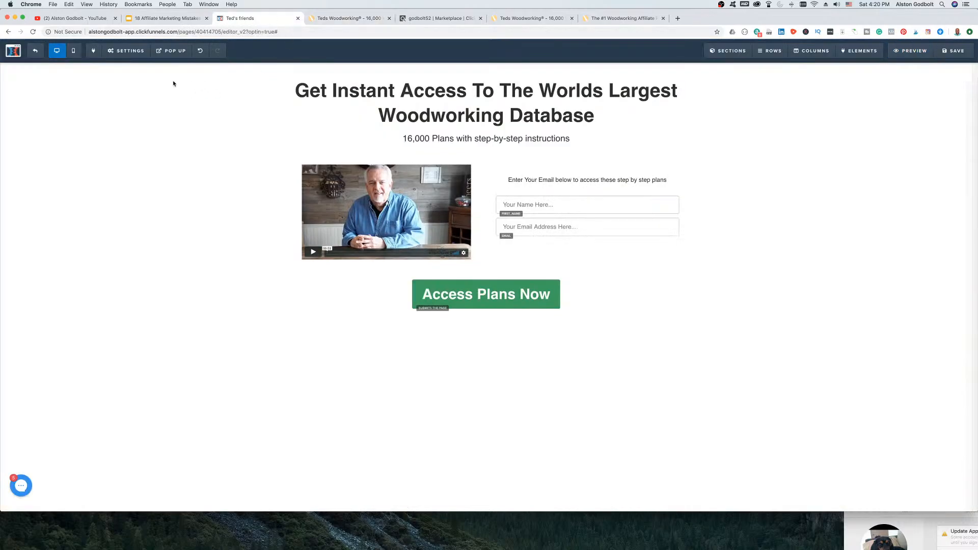
pyautogui.moveTo(130, 51)
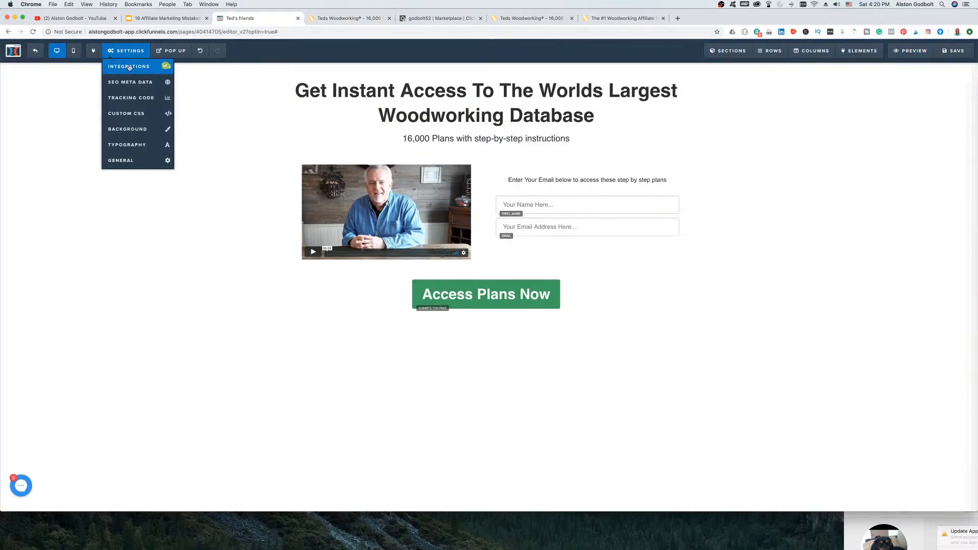
pyautogui.click(127, 161)
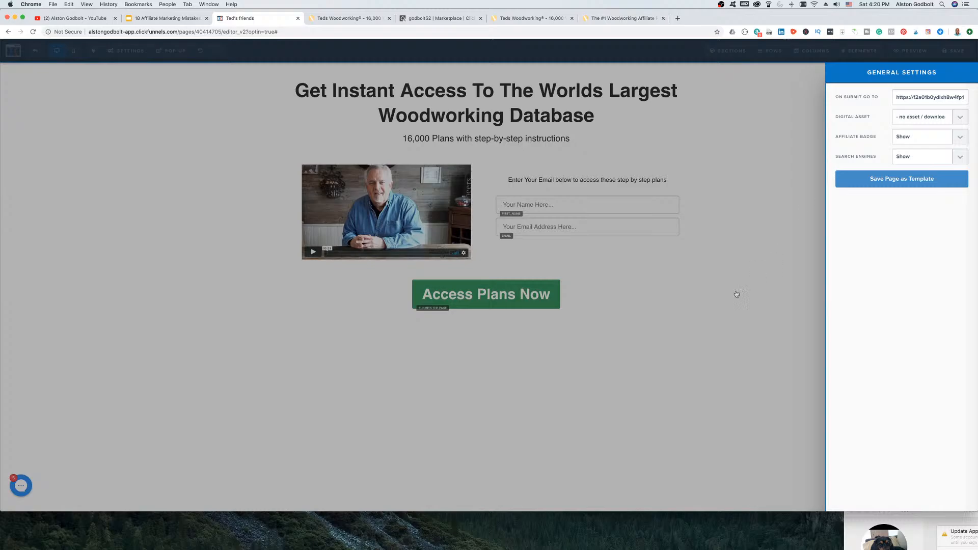
pyautogui.click(734, 296)
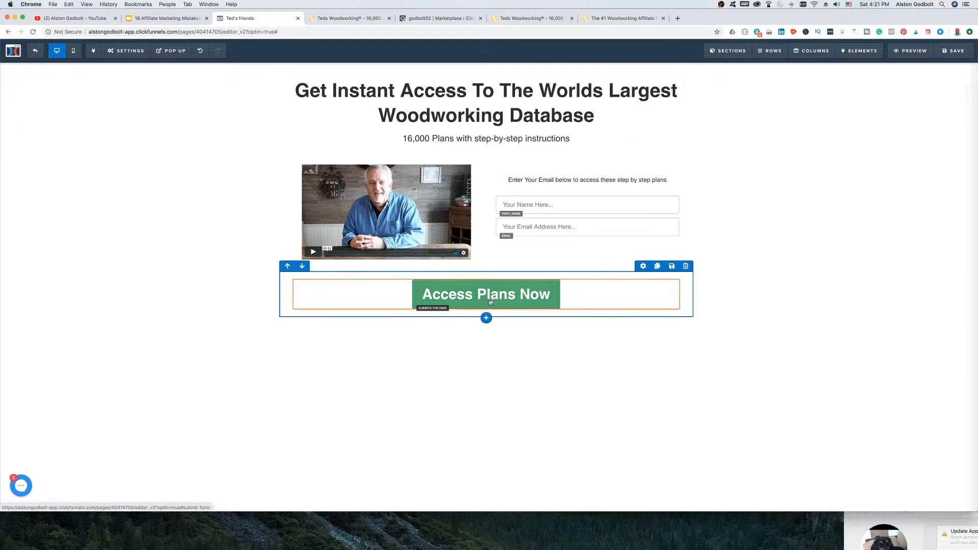
# Step: Add a new section with a one-column row below the Access Plans Now button
pyautogui.click(486, 336)
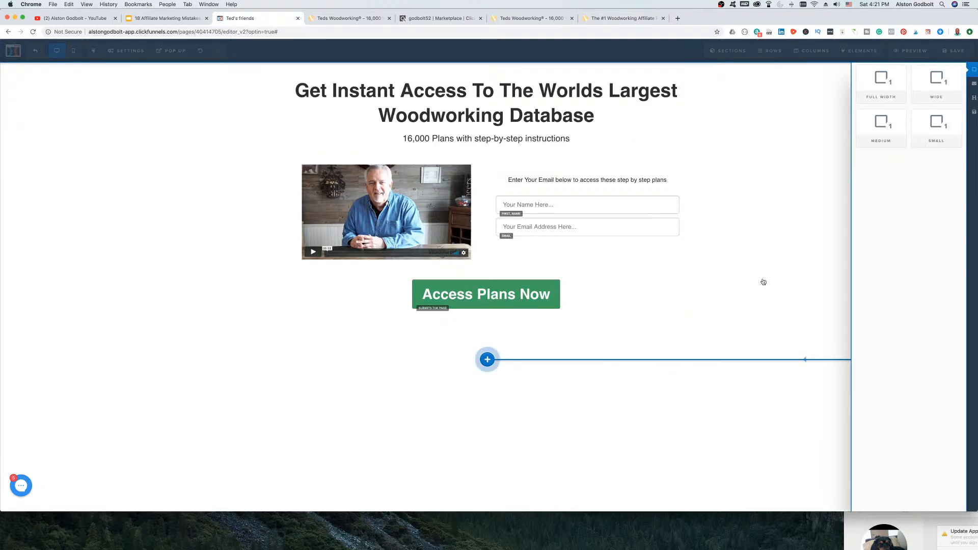
pyautogui.click(870, 90)
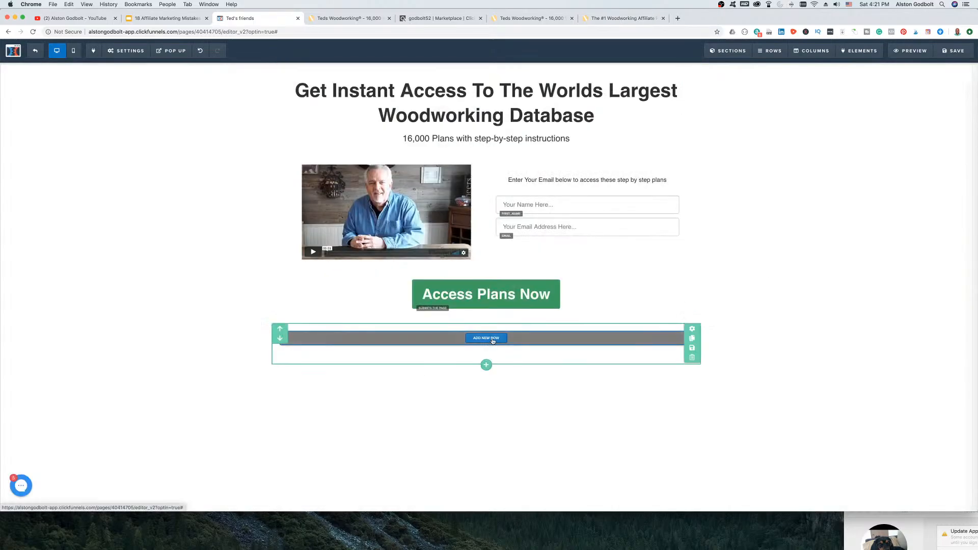
pyautogui.click(491, 339)
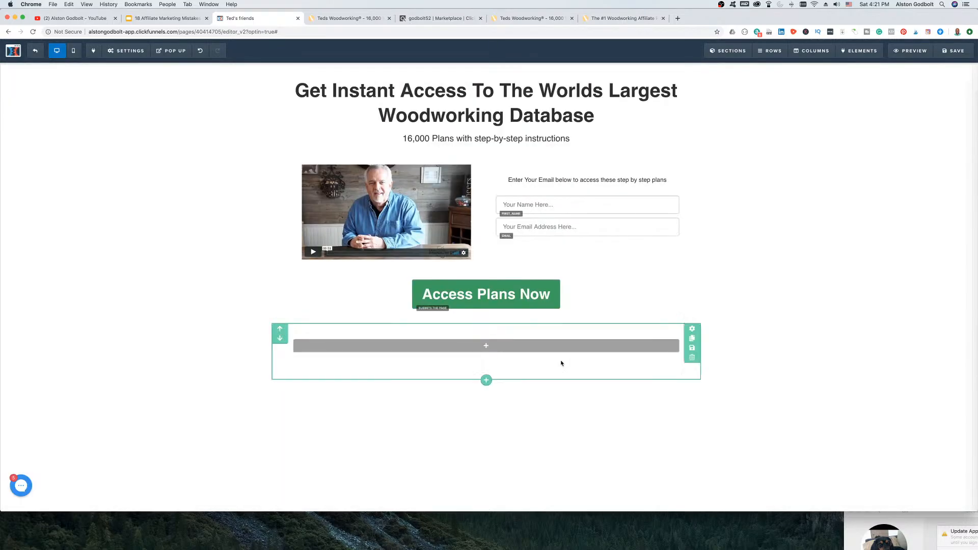
# Step: Insert a paragraph element in the new row and replace its placeholder text with "Facebook disclaimer"
pyautogui.click(519, 349)
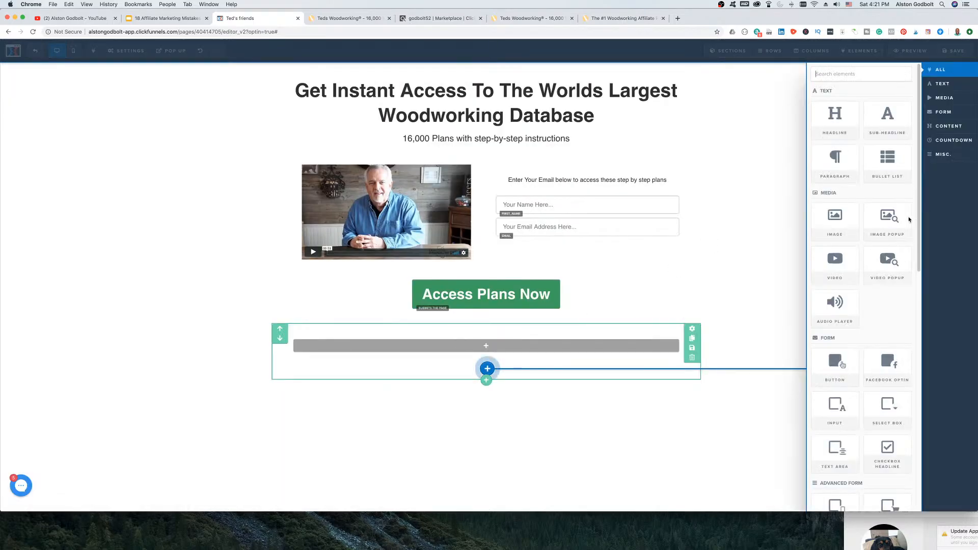
pyautogui.click(836, 162)
pyautogui.click(538, 349)
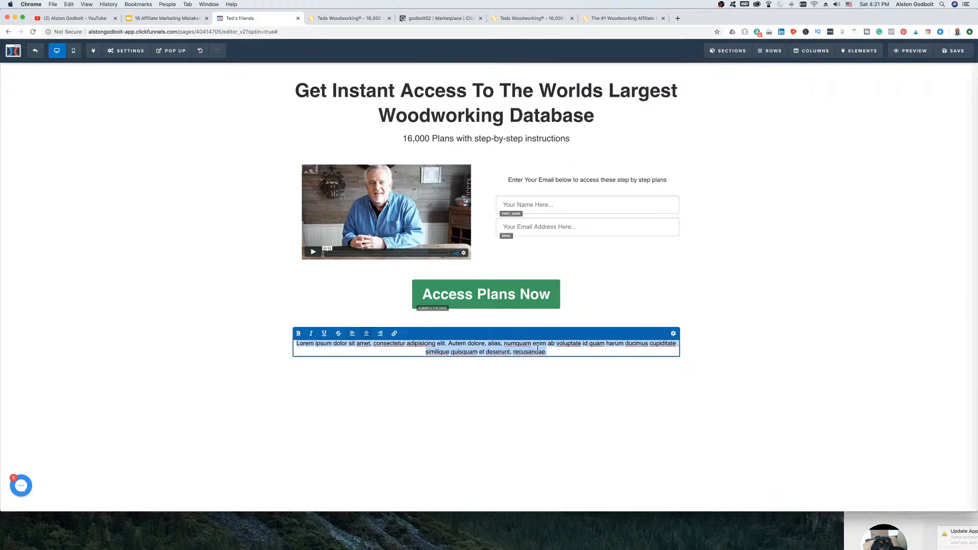
pyautogui.write('Facebook dis')
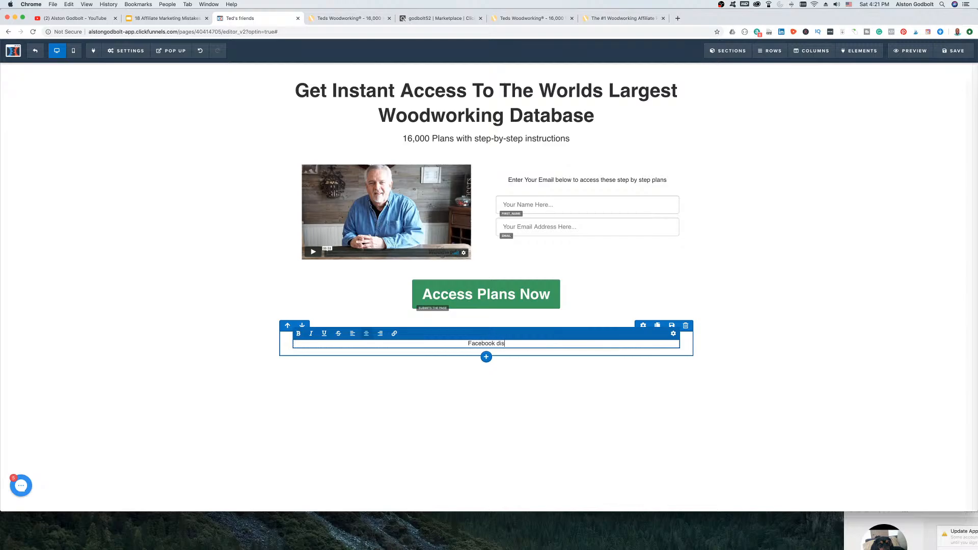
pyautogui.write('claimer')
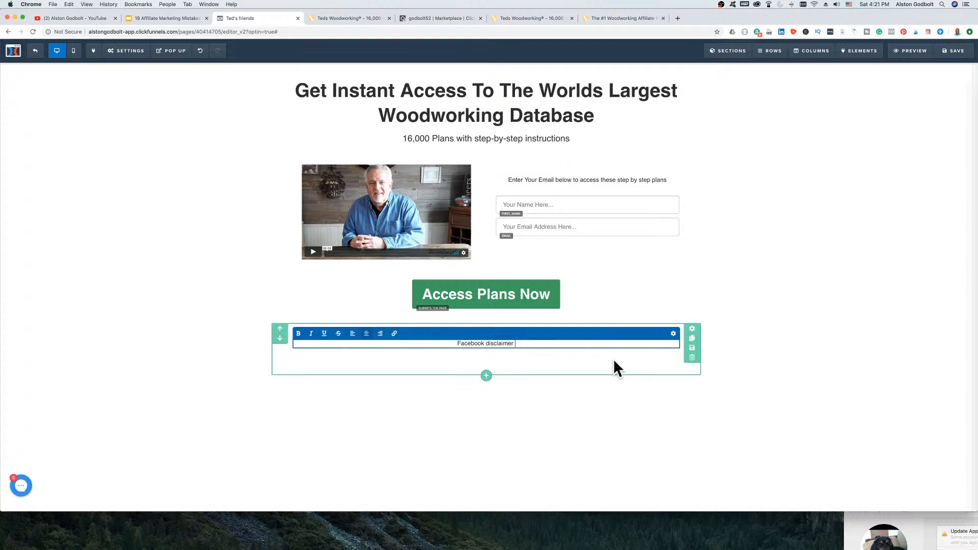
pyautogui.click(793, 338)
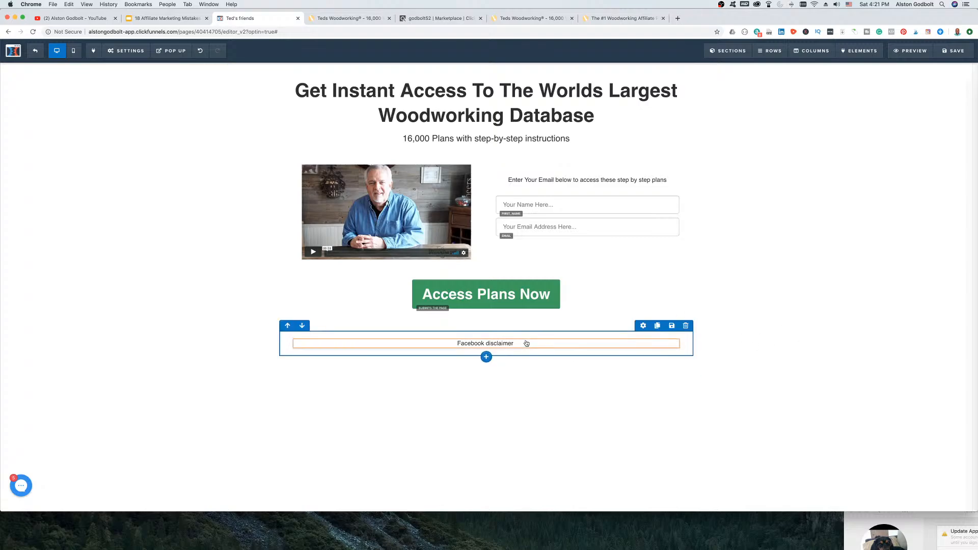
# Step: Add a second paragraph reading "Privacy" under the Facebook disclaimer and turn the word into a link
pyautogui.click(486, 356)
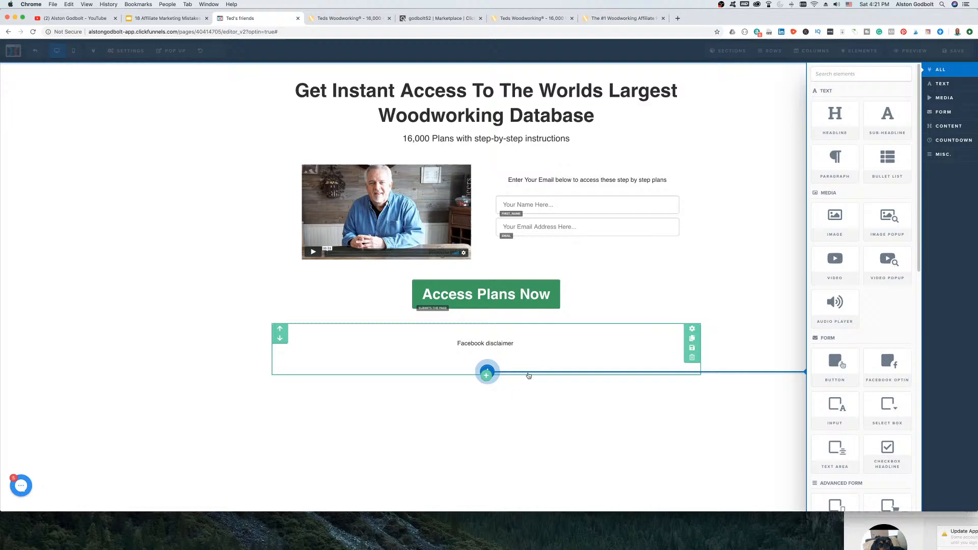
pyautogui.click(837, 174)
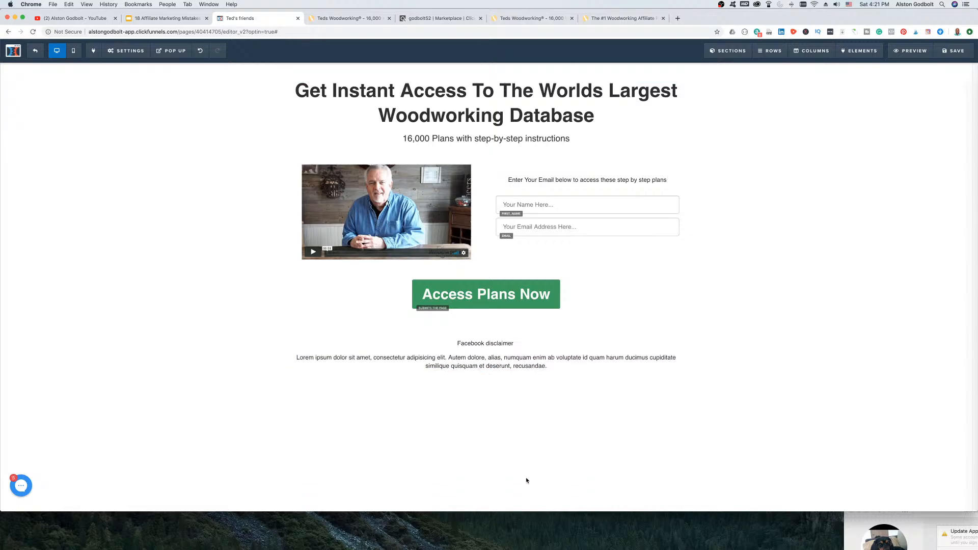
pyautogui.click(478, 362)
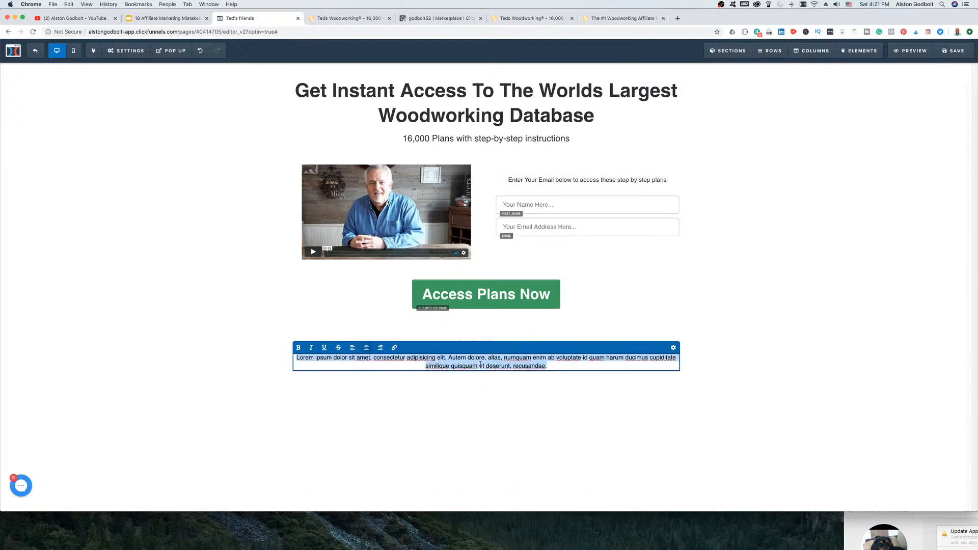
pyautogui.press('BackSpace')
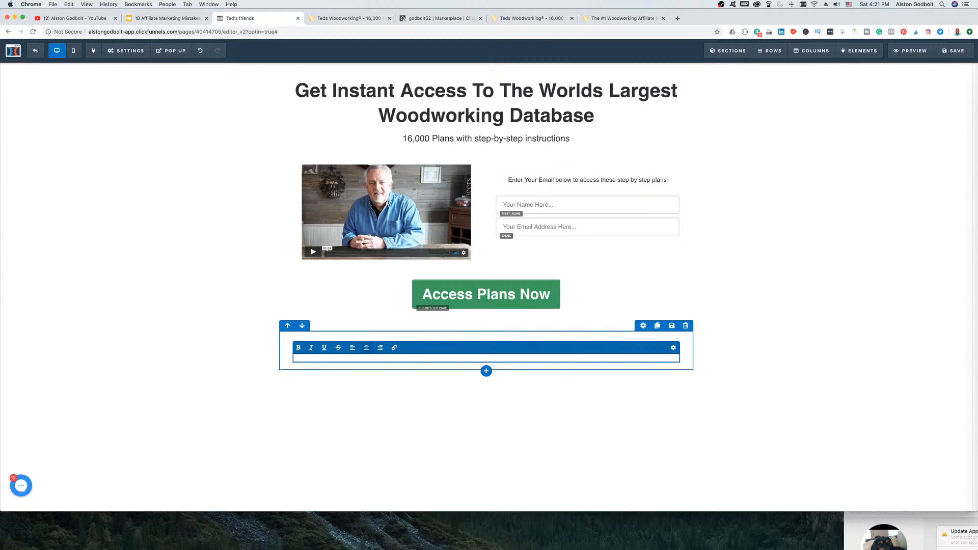
pyautogui.write('Privacy')
pyautogui.doubleClick(486, 358)
pyautogui.click(394, 347)
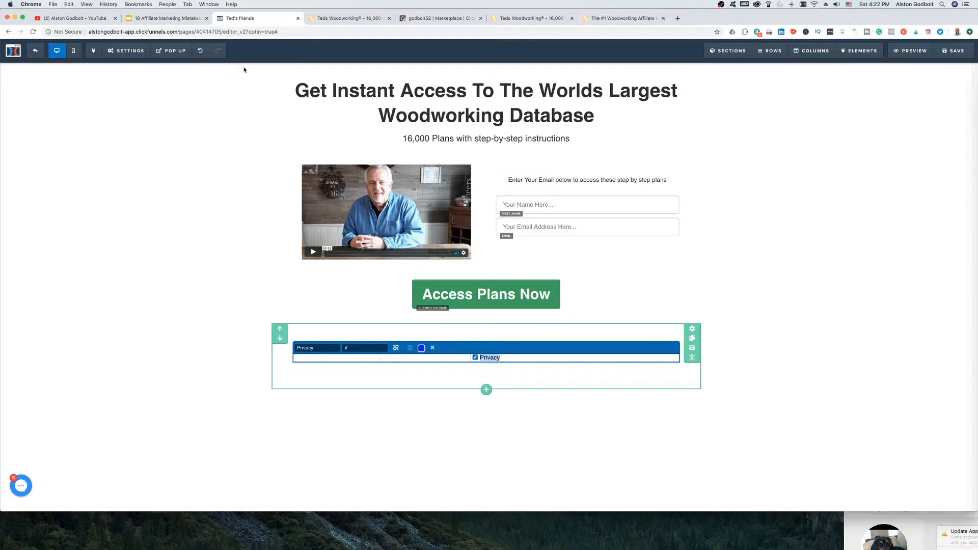
# Step: Save the landing page and exit the page editor
pyautogui.click(957, 51)
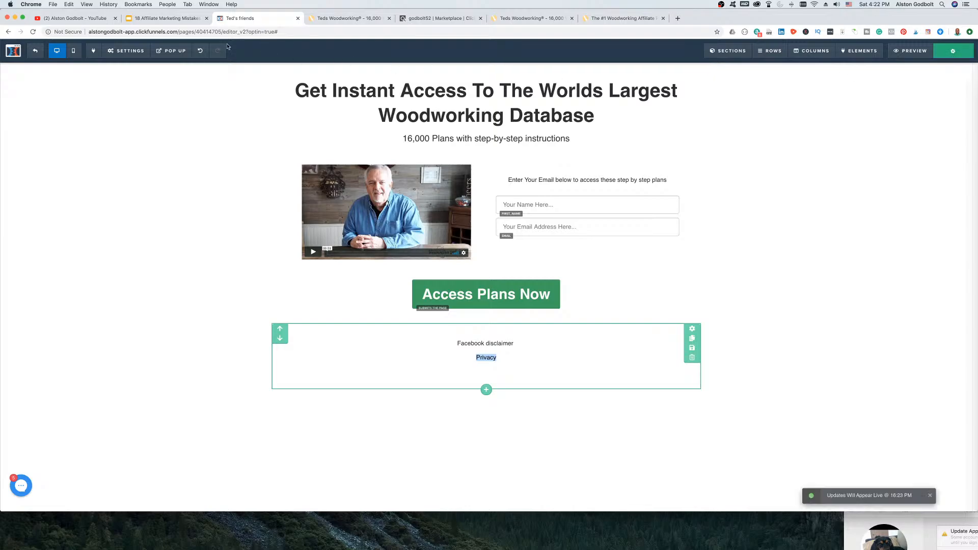
pyautogui.click(35, 53)
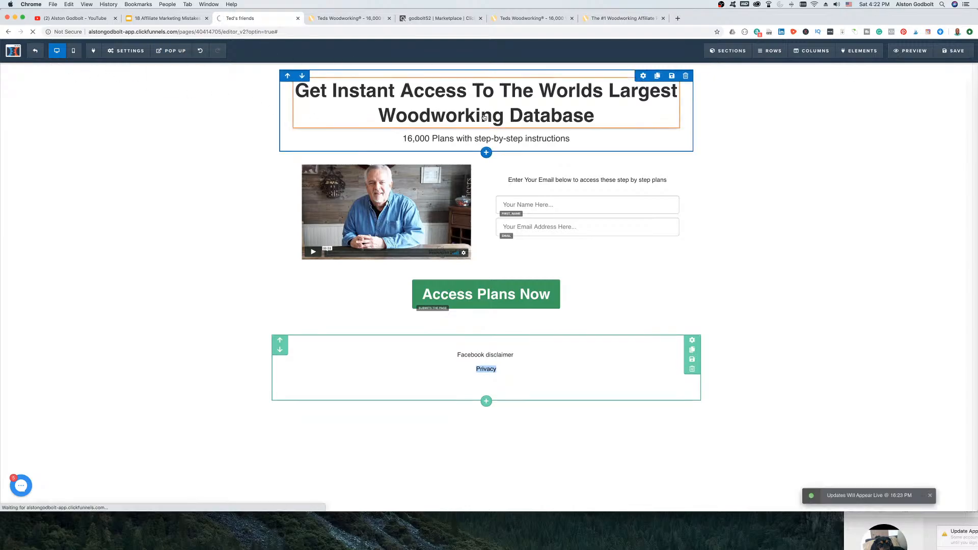